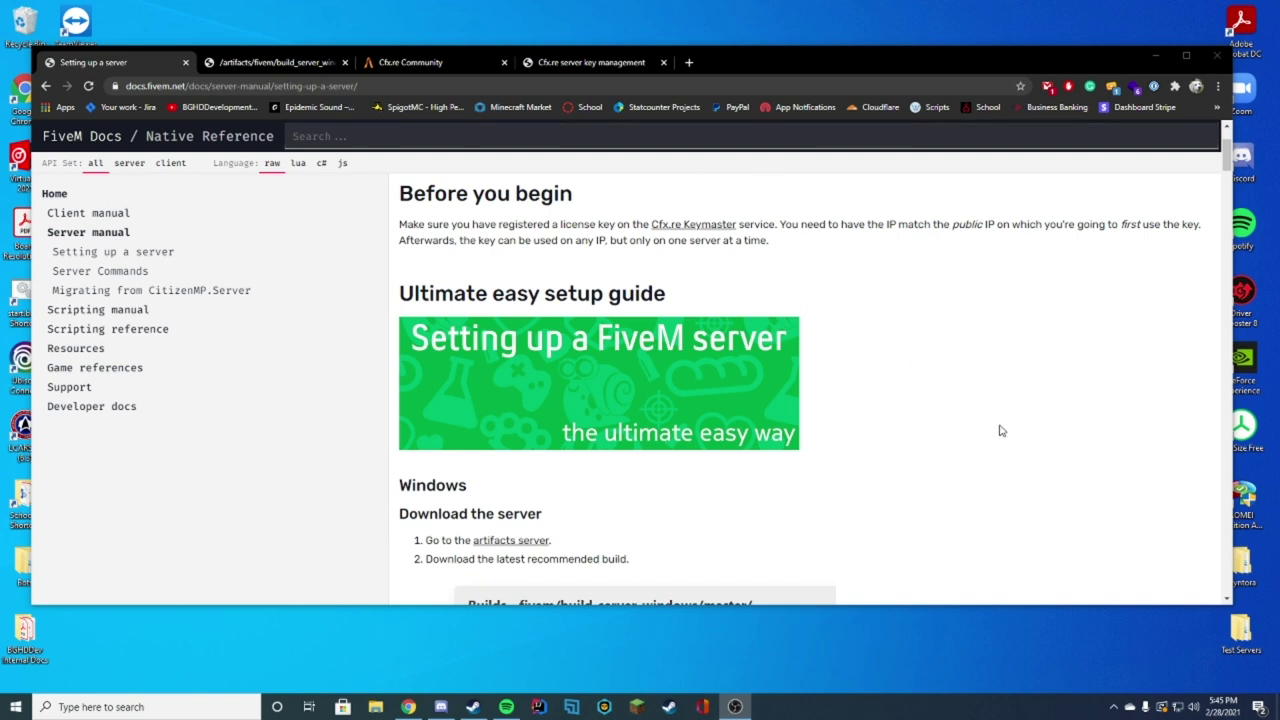
Step: Look over the server builds, Cfx.re forum and Keymaster tabs, then scroll the FiveM setup guide
left_click(292, 65)
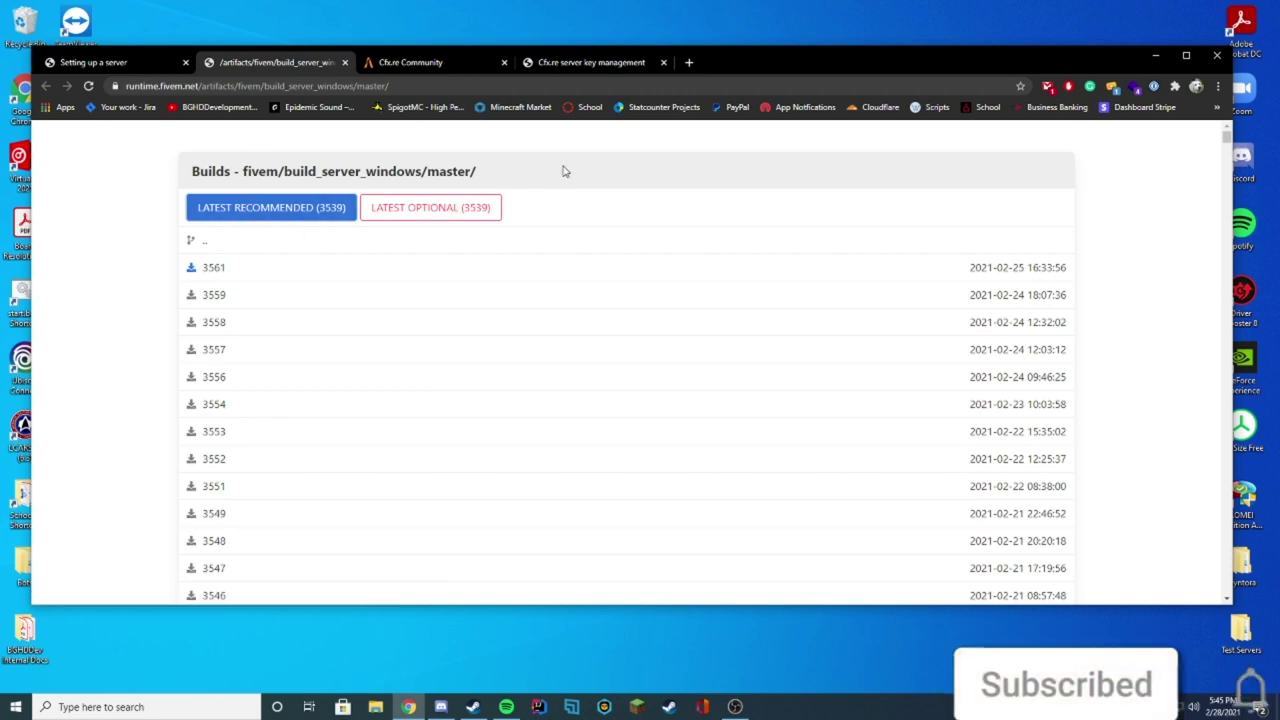
left_click(474, 63)
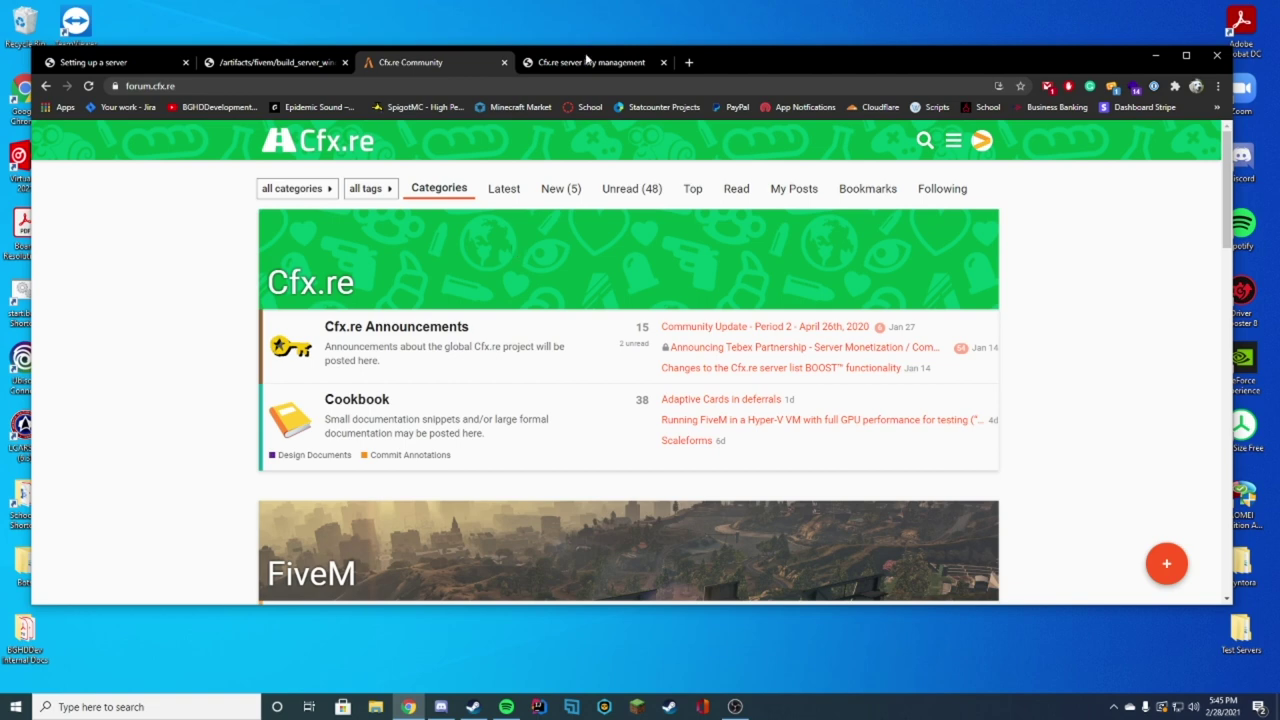
left_click(585, 63)
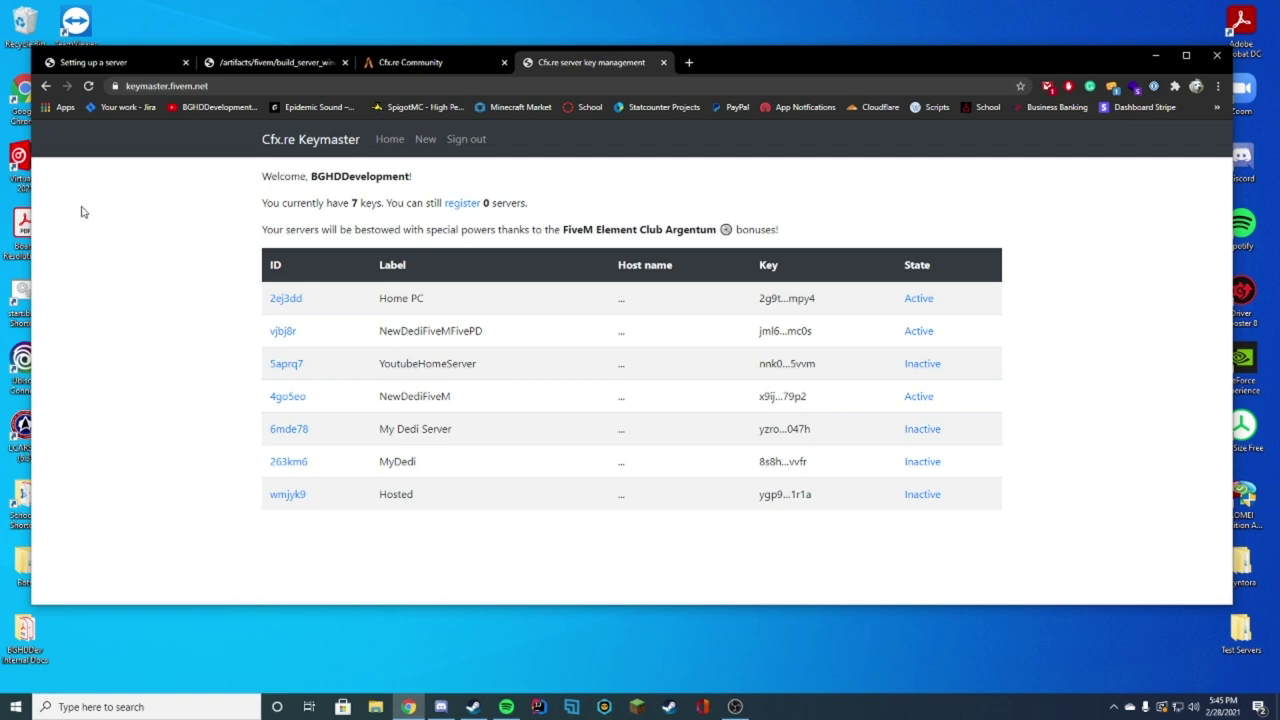
left_click(96, 63)
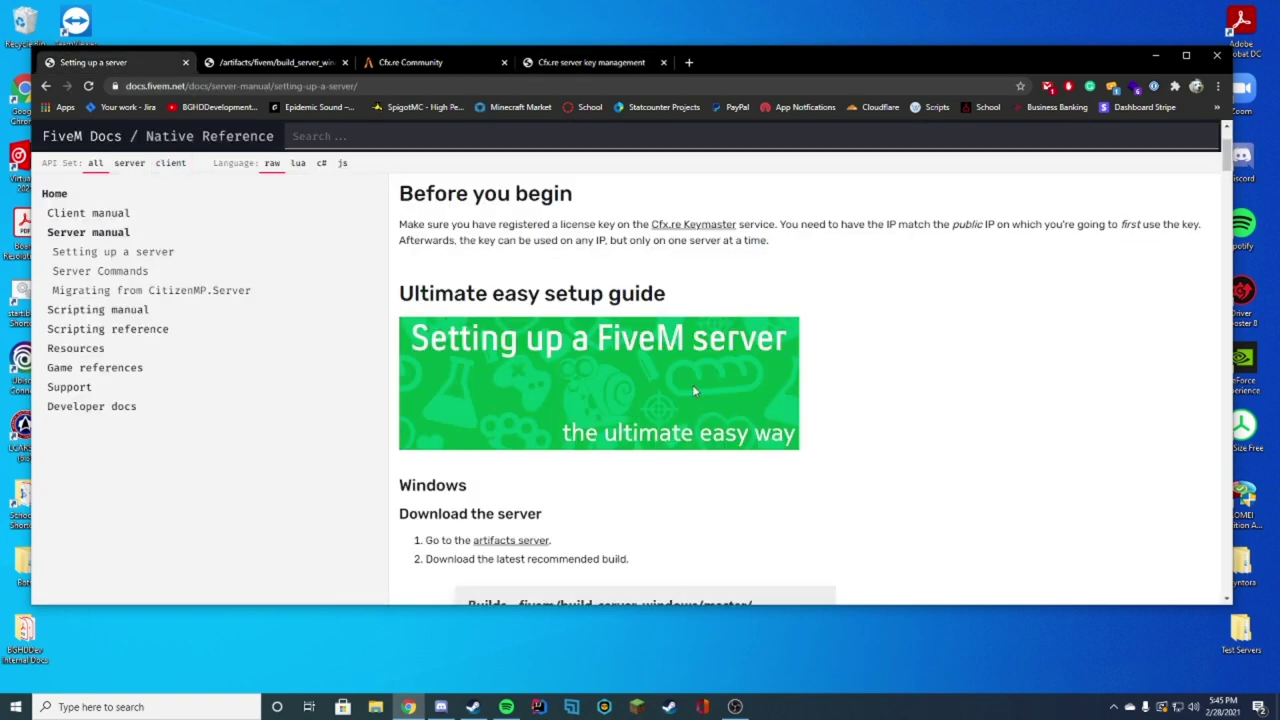
scroll(920, 325, "down", 20)
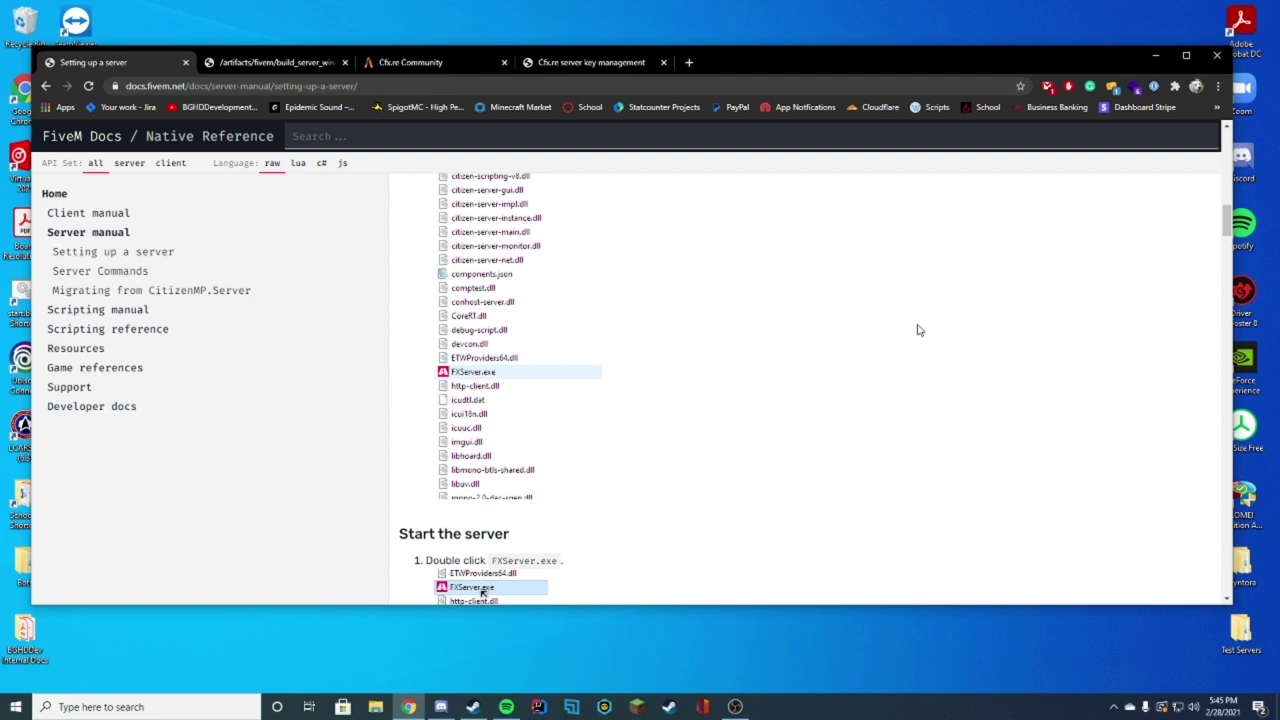
scroll(1028, 460, "up", 15)
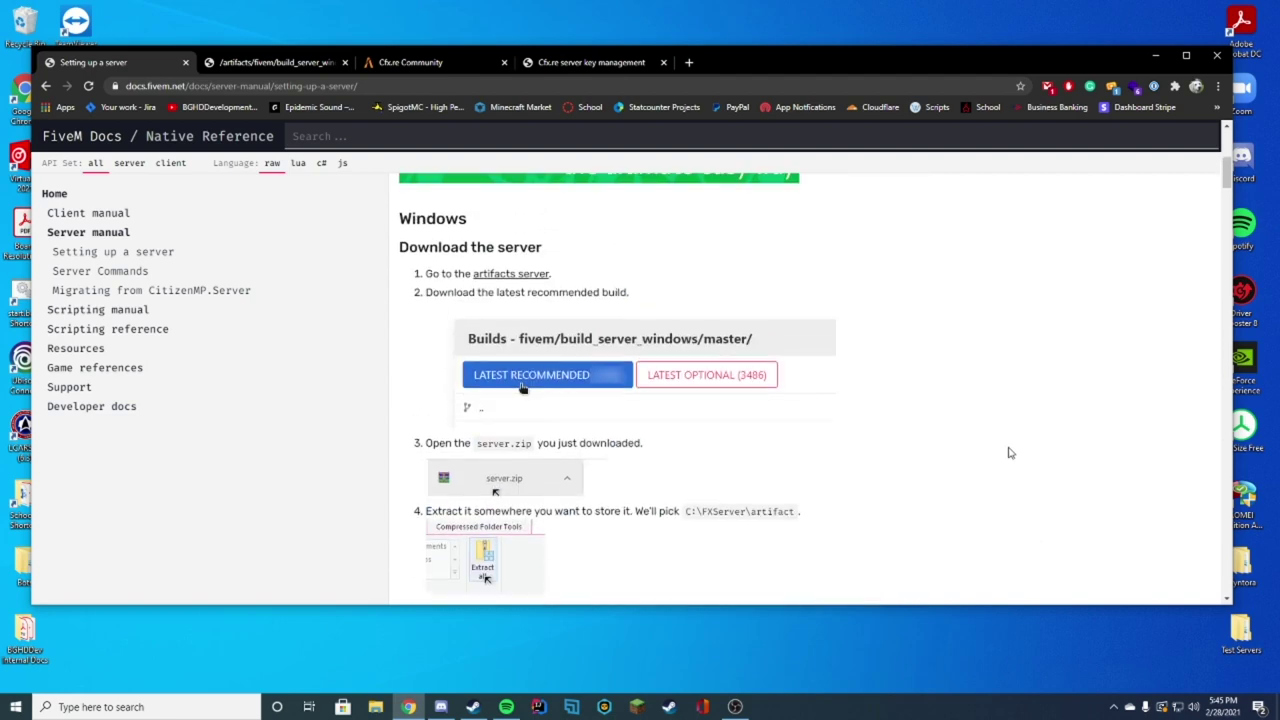
Step: Download the LATEST RECOMMENDED (3539) server build and open server (5).7z in 7-Zip
left_click(512, 409)
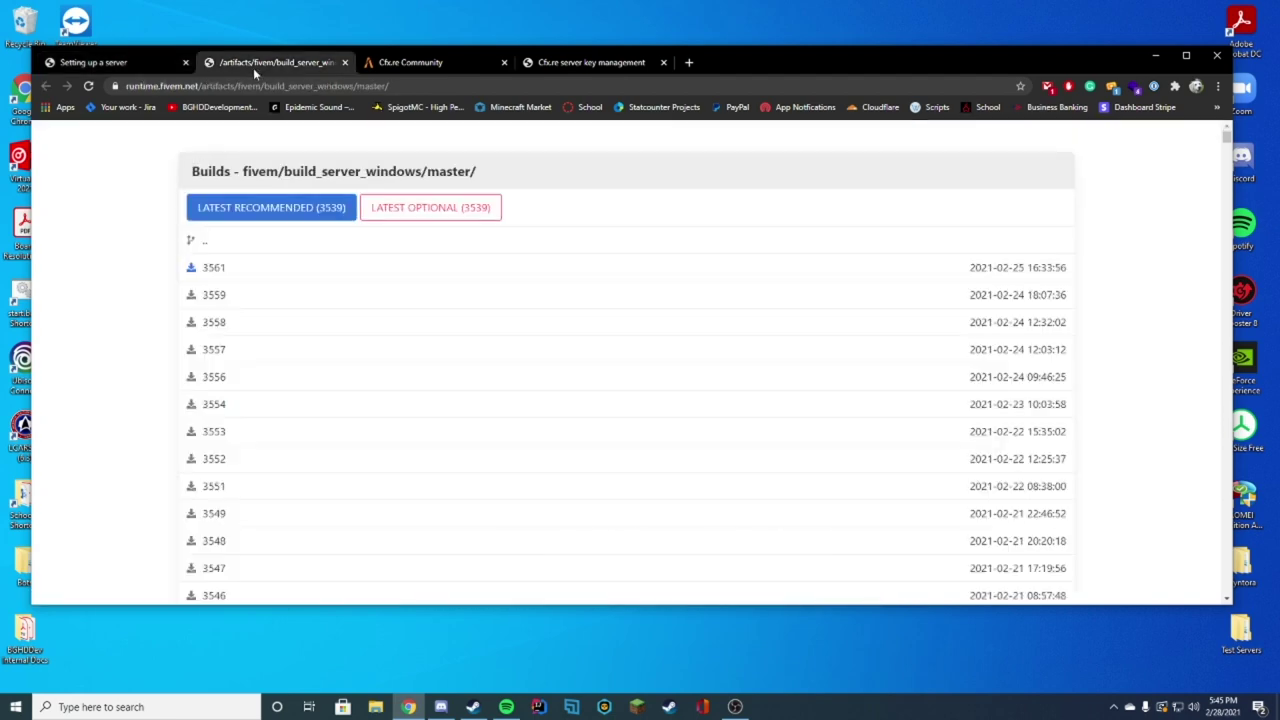
left_click(248, 217)
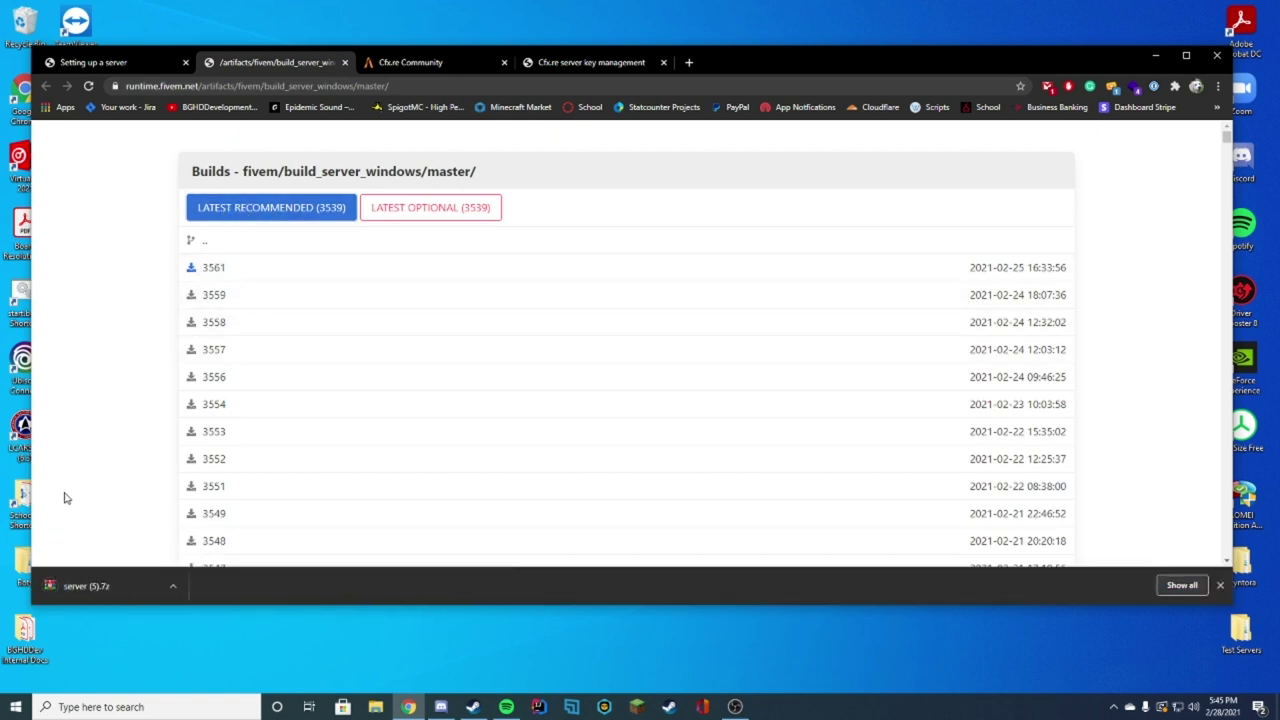
left_click(86, 580)
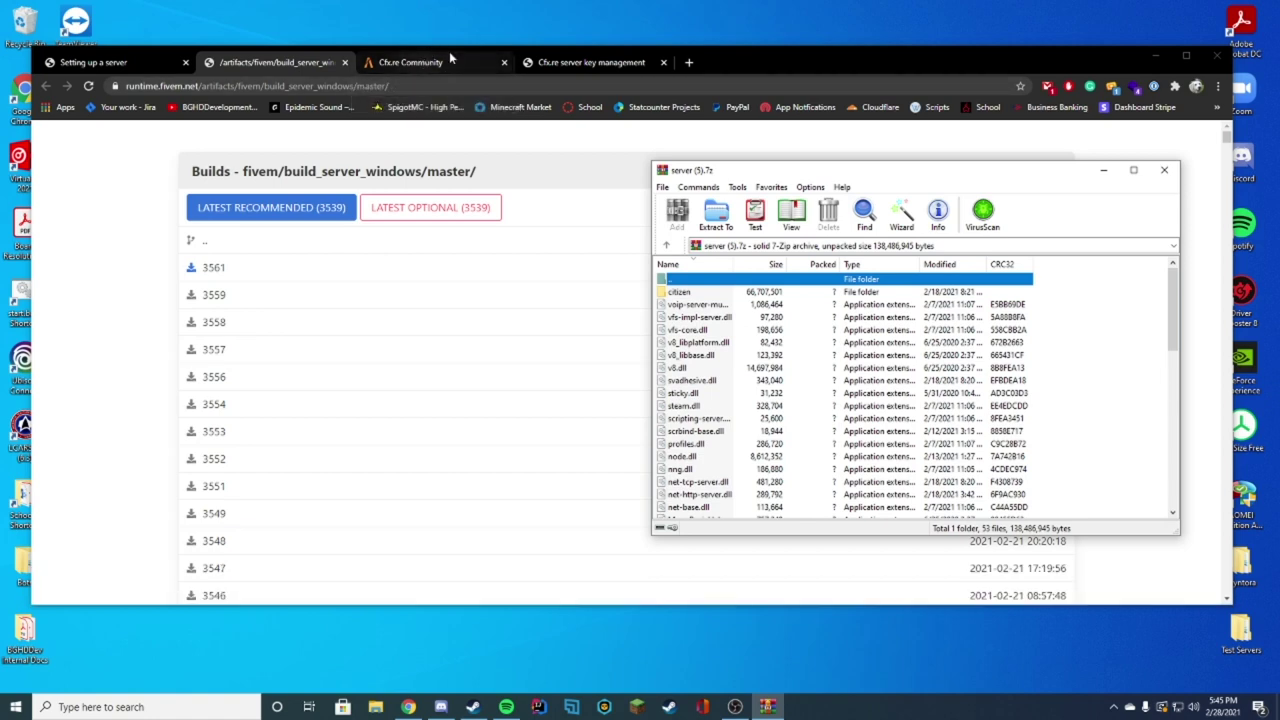
Step: Place a File Explorer window on the left beside 7-Zip and open Local Disk (C:) from This PC
left_click(1155, 55)
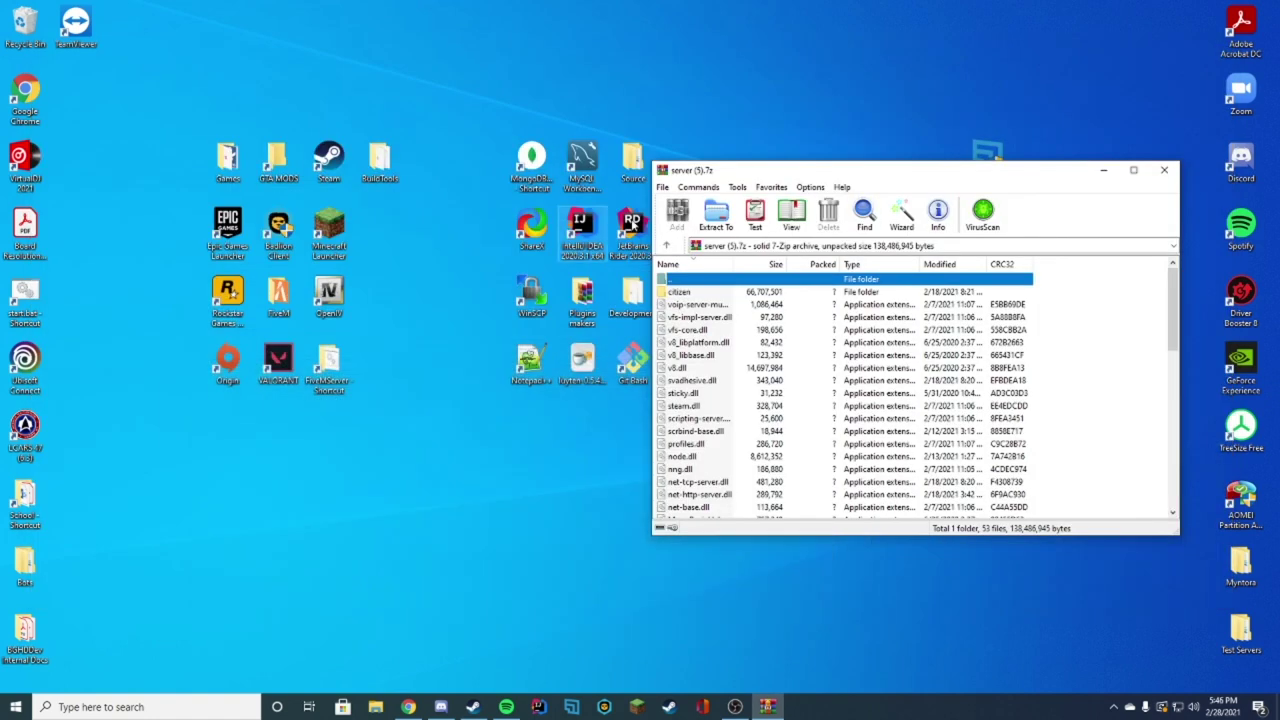
left_click(388, 698)
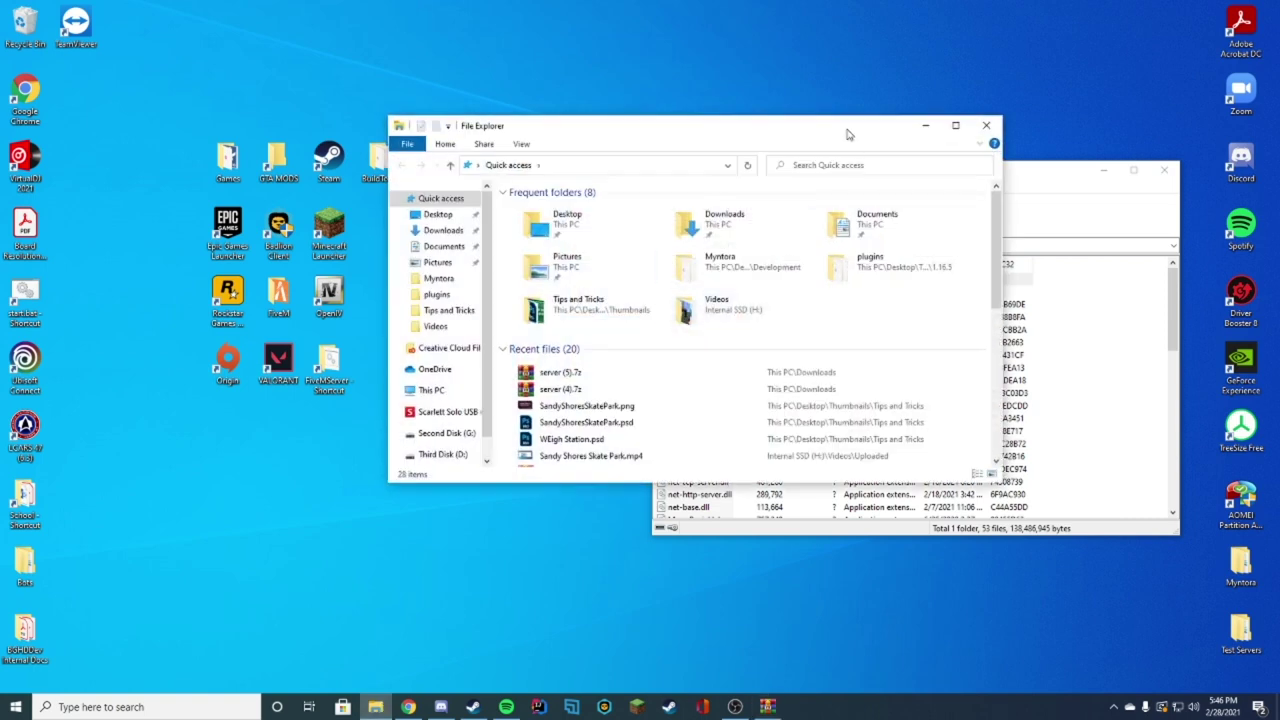
left_click_drag(809, 130, 465, 138)
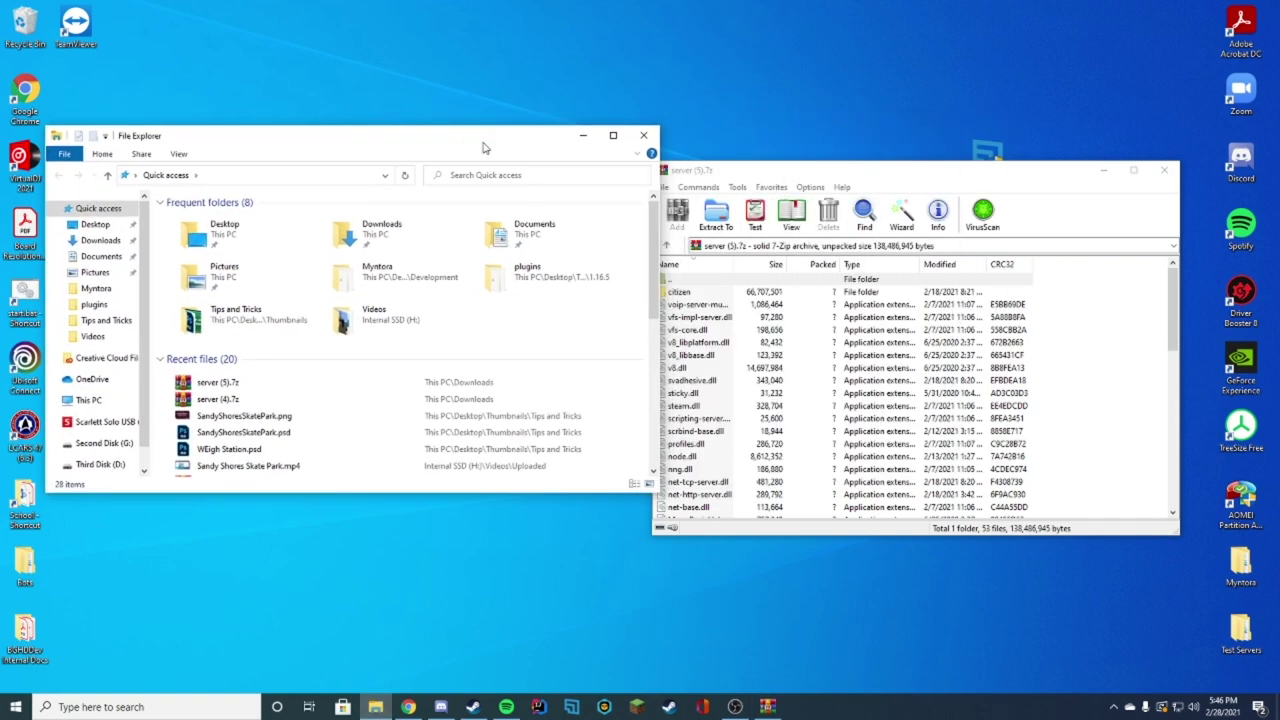
left_click(636, 155)
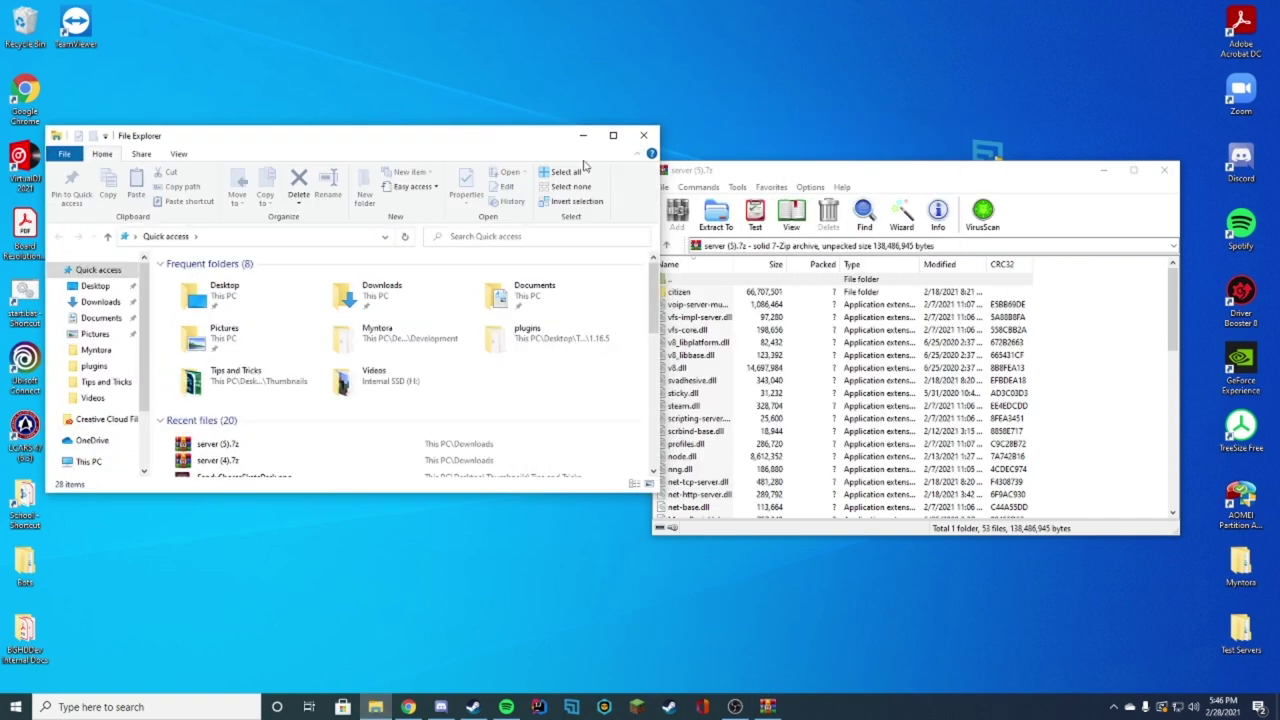
left_click(178, 154)
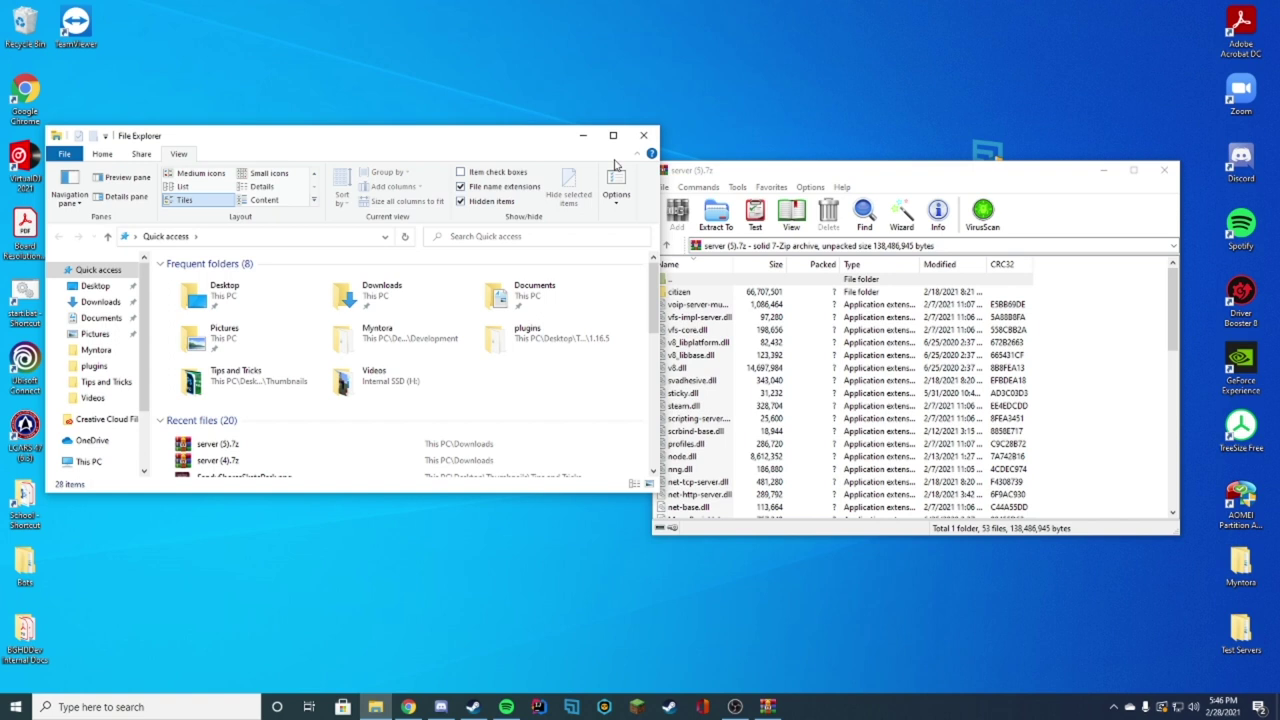
left_click(636, 156)
left_click_drag(364, 138, 363, 118)
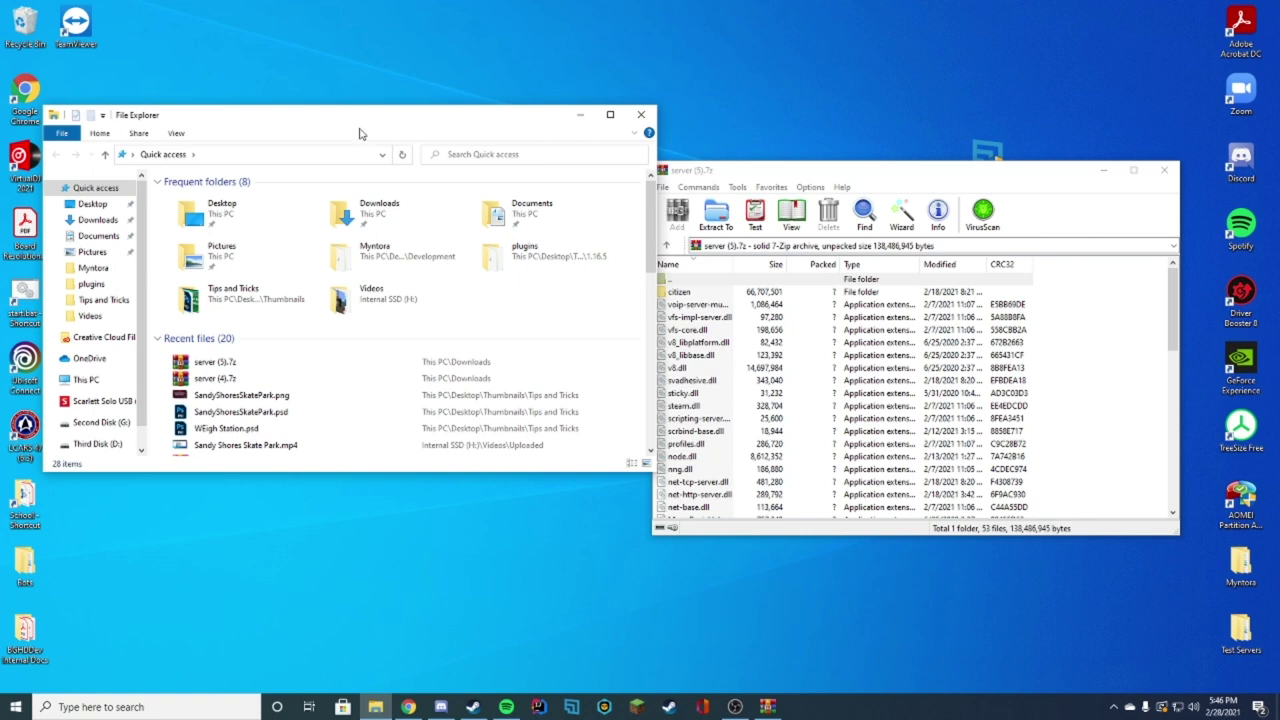
scroll(100, 370, "down", 1)
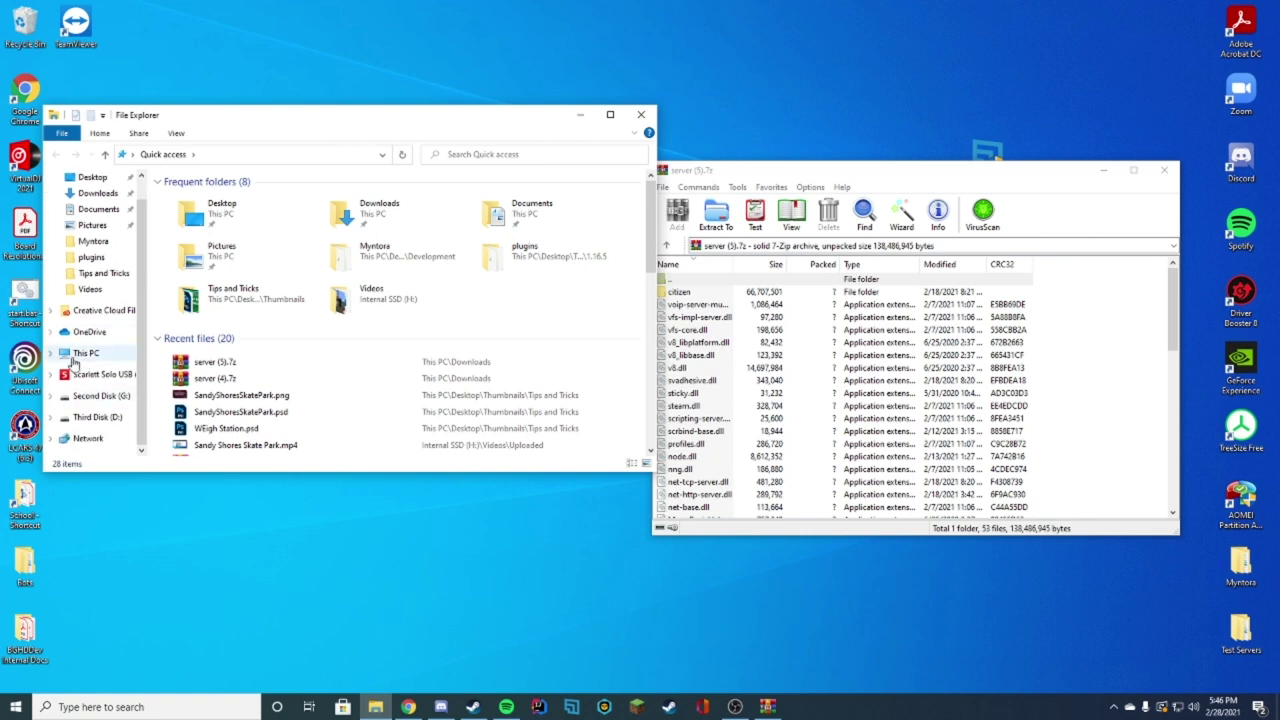
left_click(87, 353)
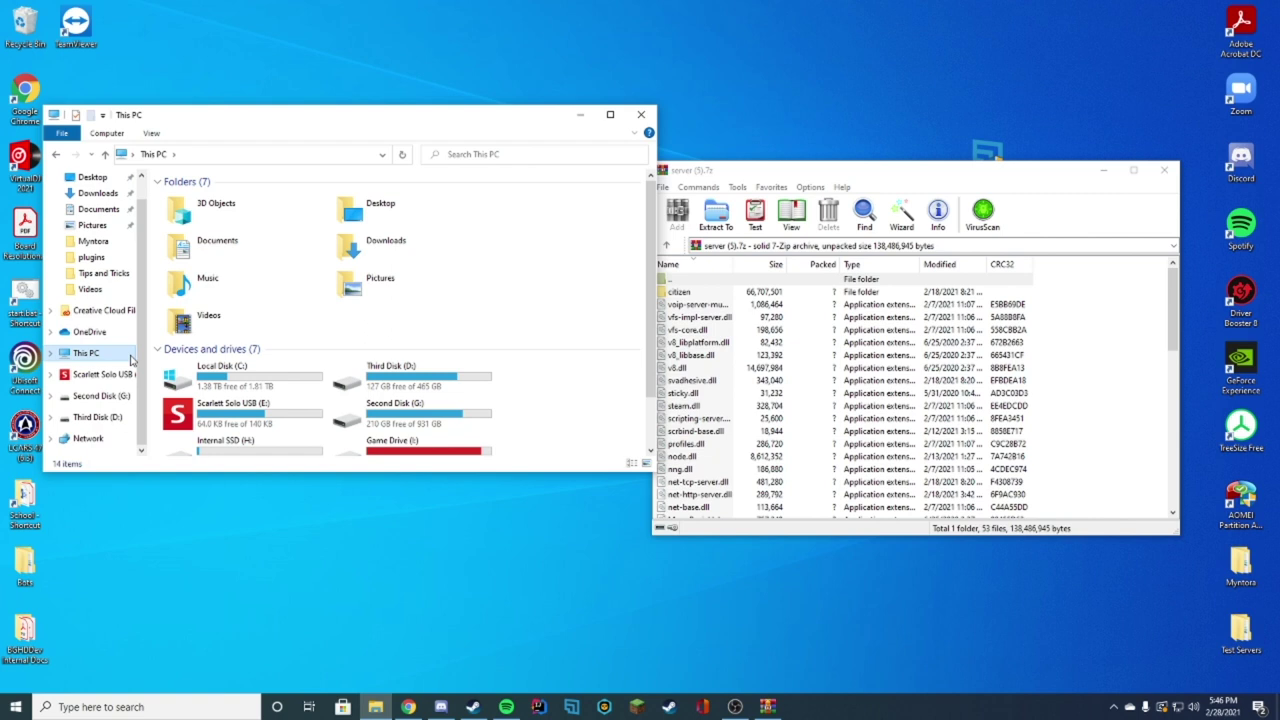
double_click(243, 382)
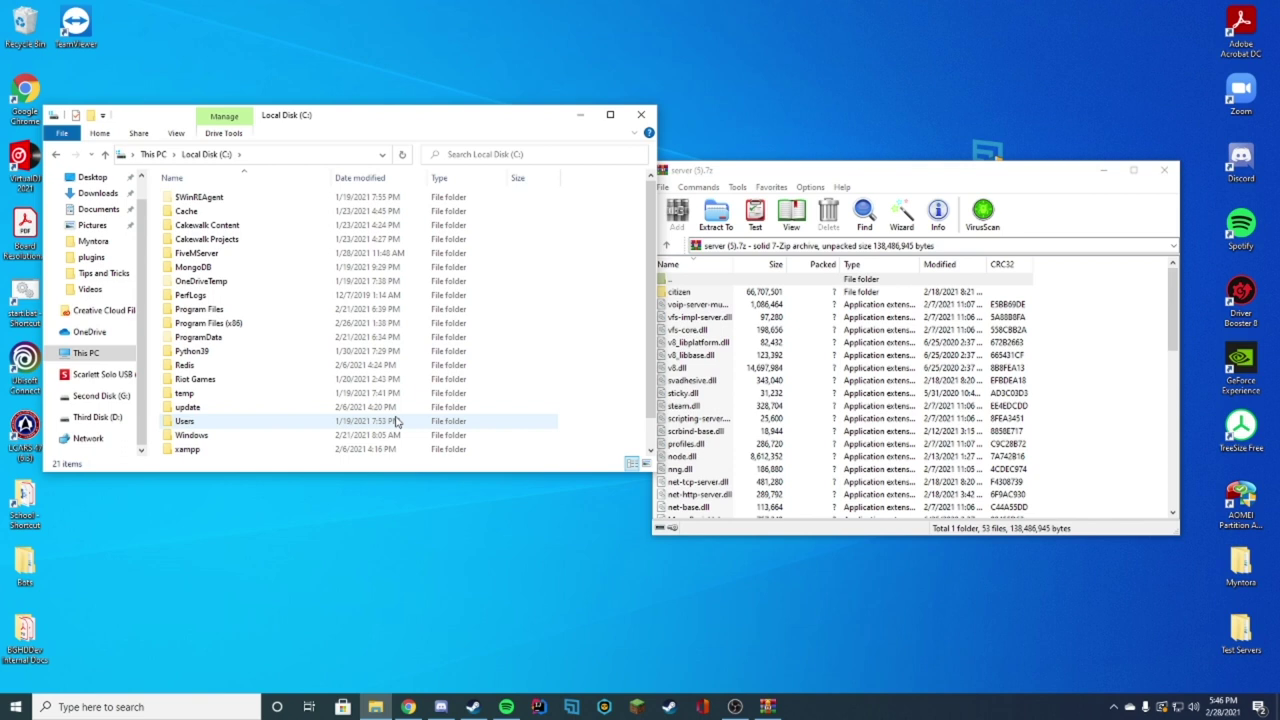
Step: Create a new folder named FXServer on Local Disk (C:) and open it
right_click(624, 380)
mouse_move(701, 585)
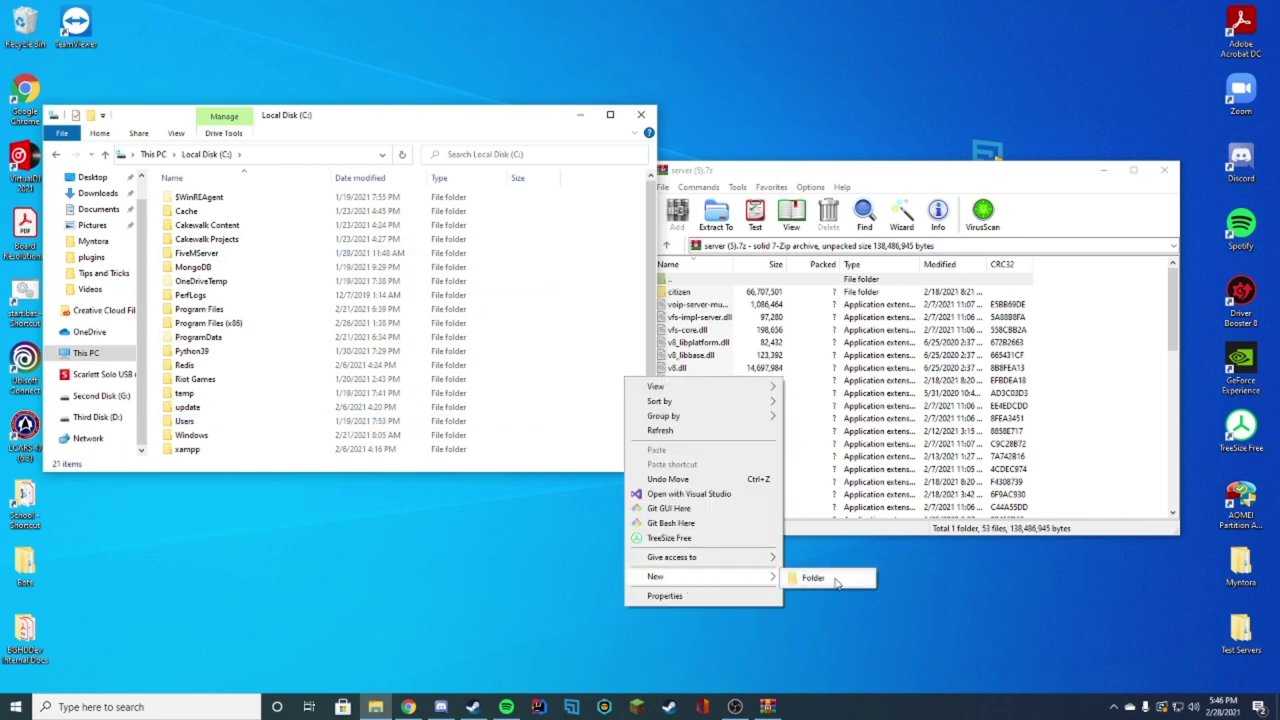
left_click(832, 577)
type("FX")
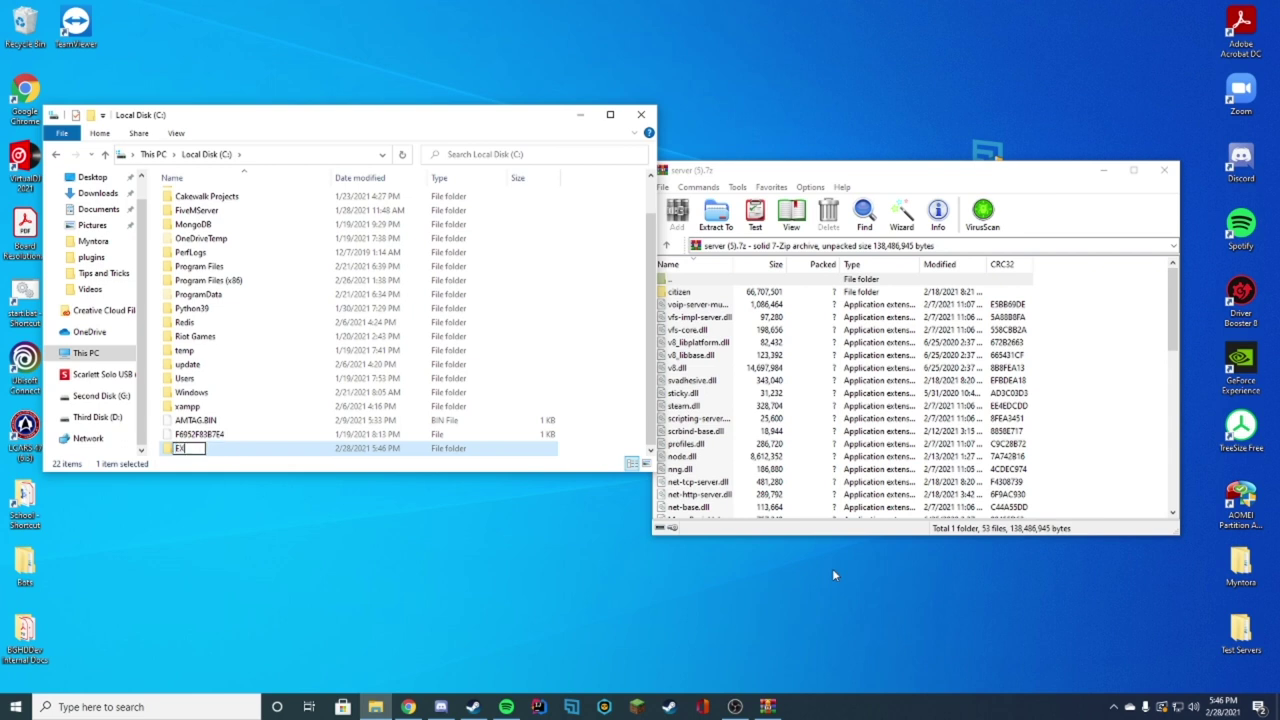
type("Server")
key("Return")
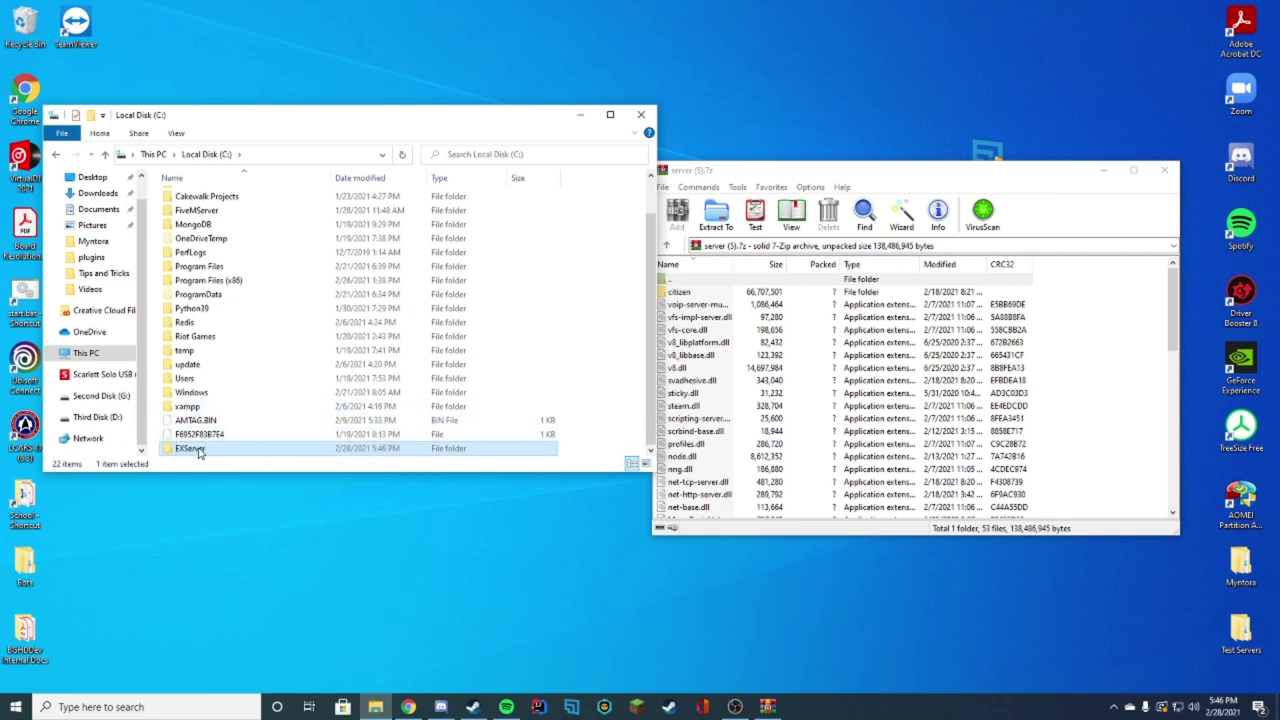
double_click(205, 452)
Step: Extract all server archive entries into C:\FXServer, then close 7-Zip
left_click(663, 291)
scroll(690, 430, "down", 12)
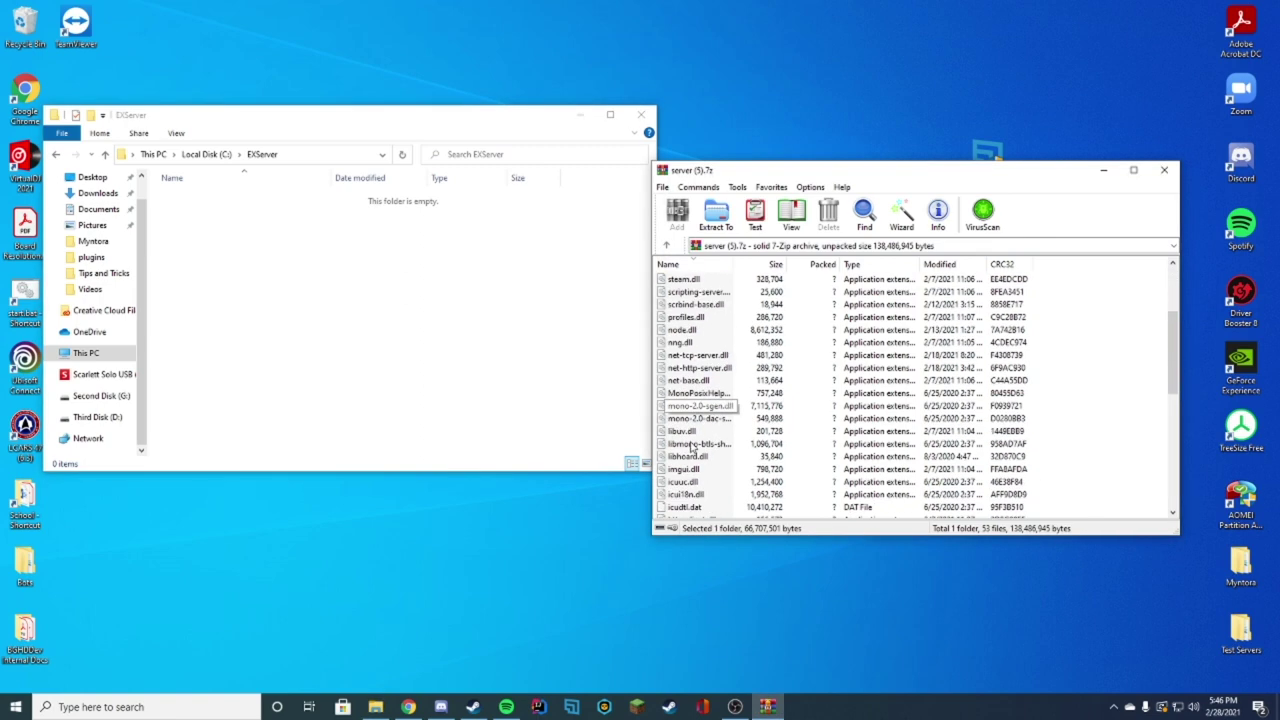
left_click(685, 507, "shift")
left_click_drag(685, 507, 475, 378)
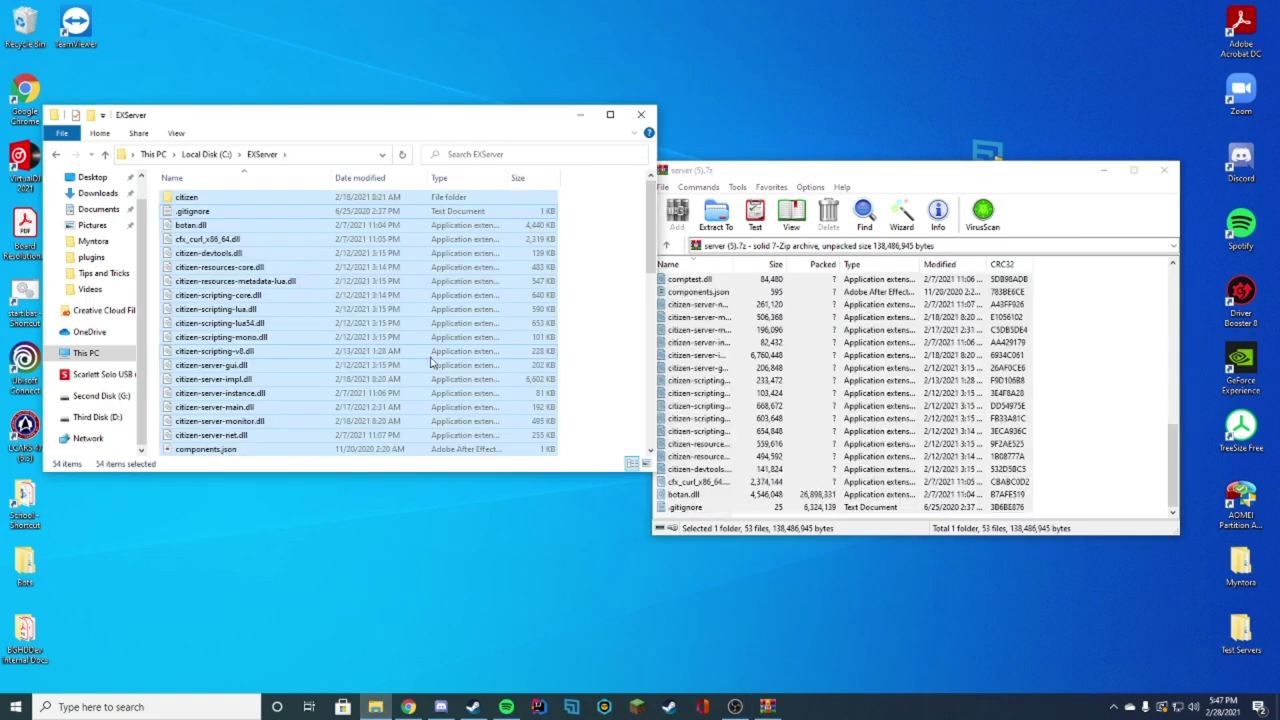
left_click(427, 353)
scroll(424, 352, "down", 7)
scroll(421, 352, "up", 3)
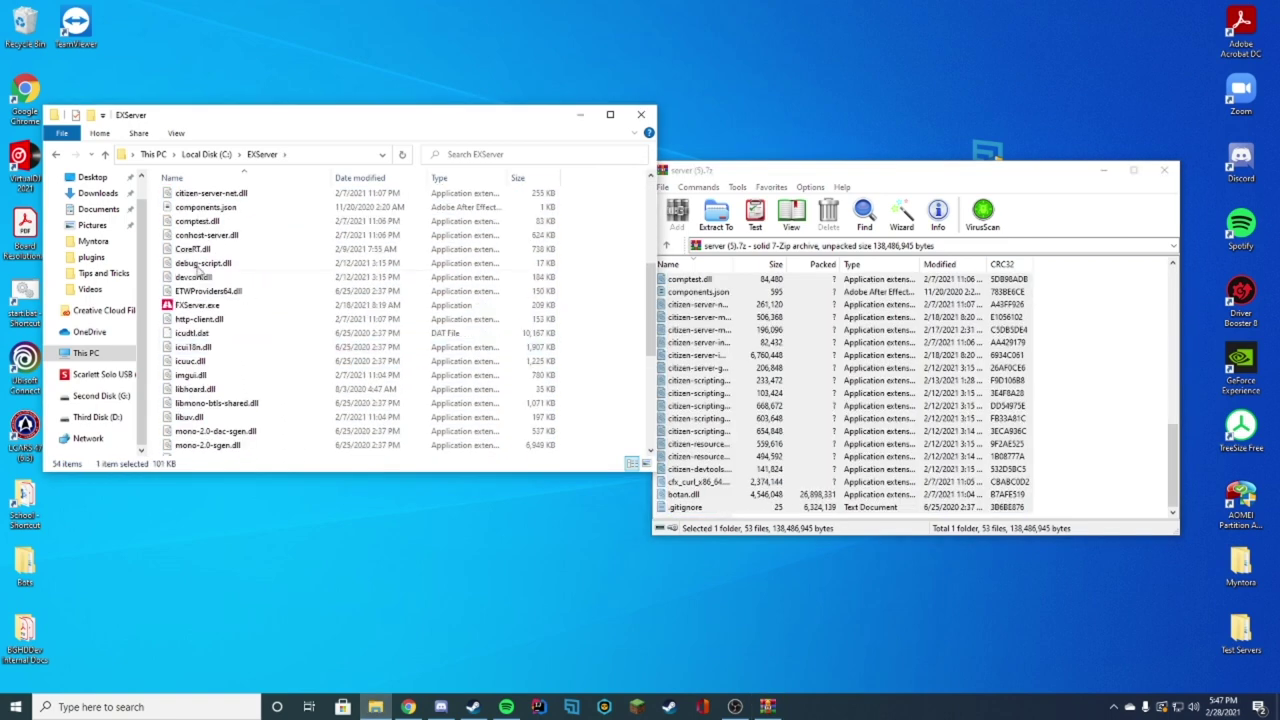
left_click(1163, 170)
left_click_drag(378, 119, 693, 104)
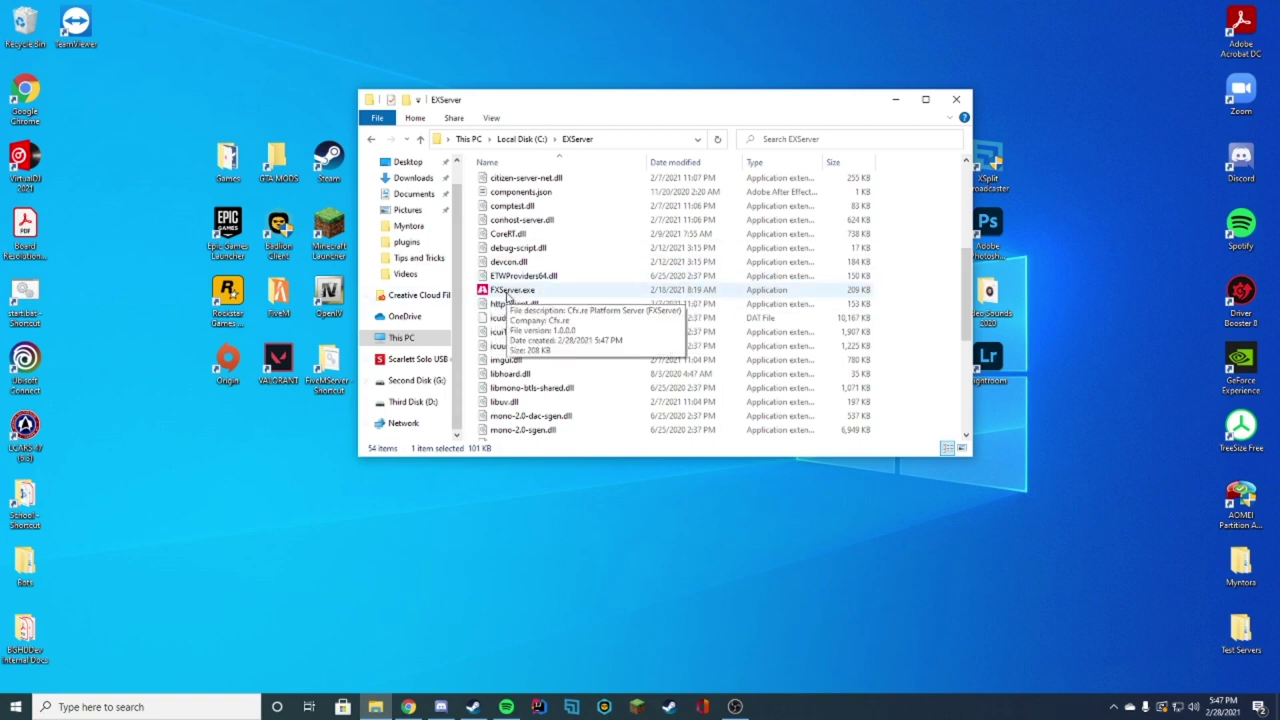
Step: Launch FXServer.exe, check the PIN in its console, and return to the txAdmin login page
double_click(507, 292)
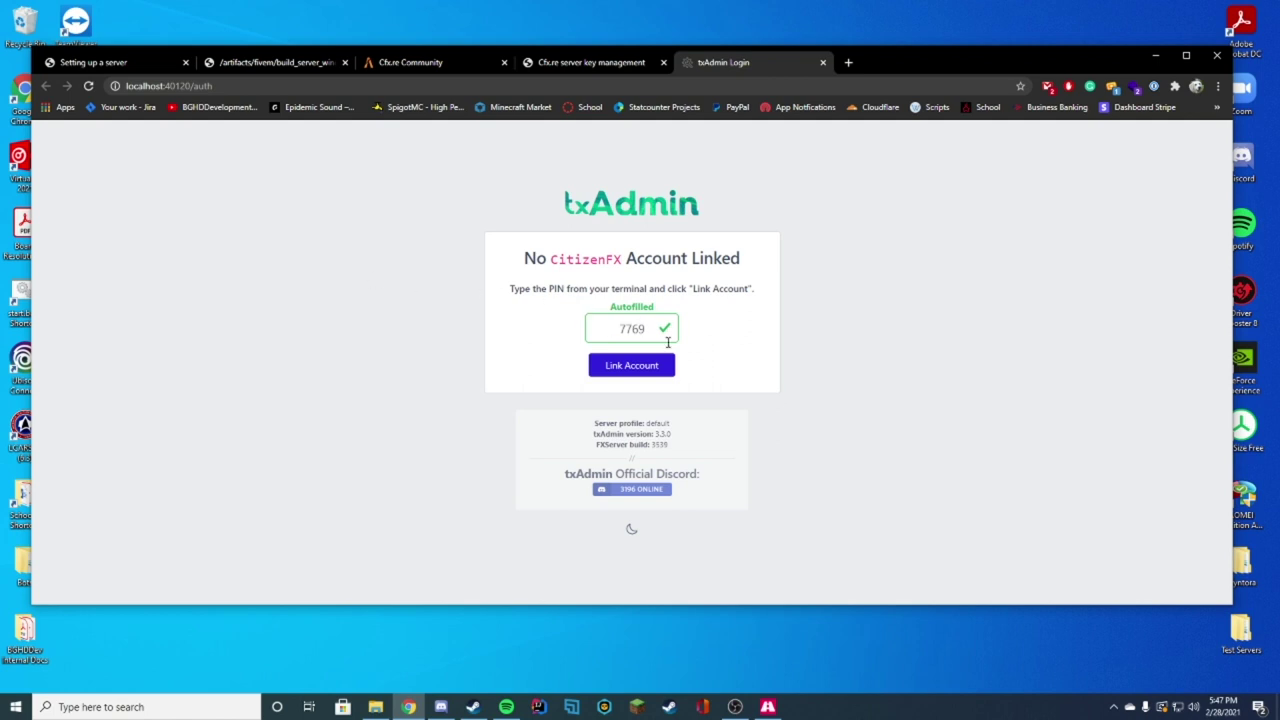
left_click(767, 707)
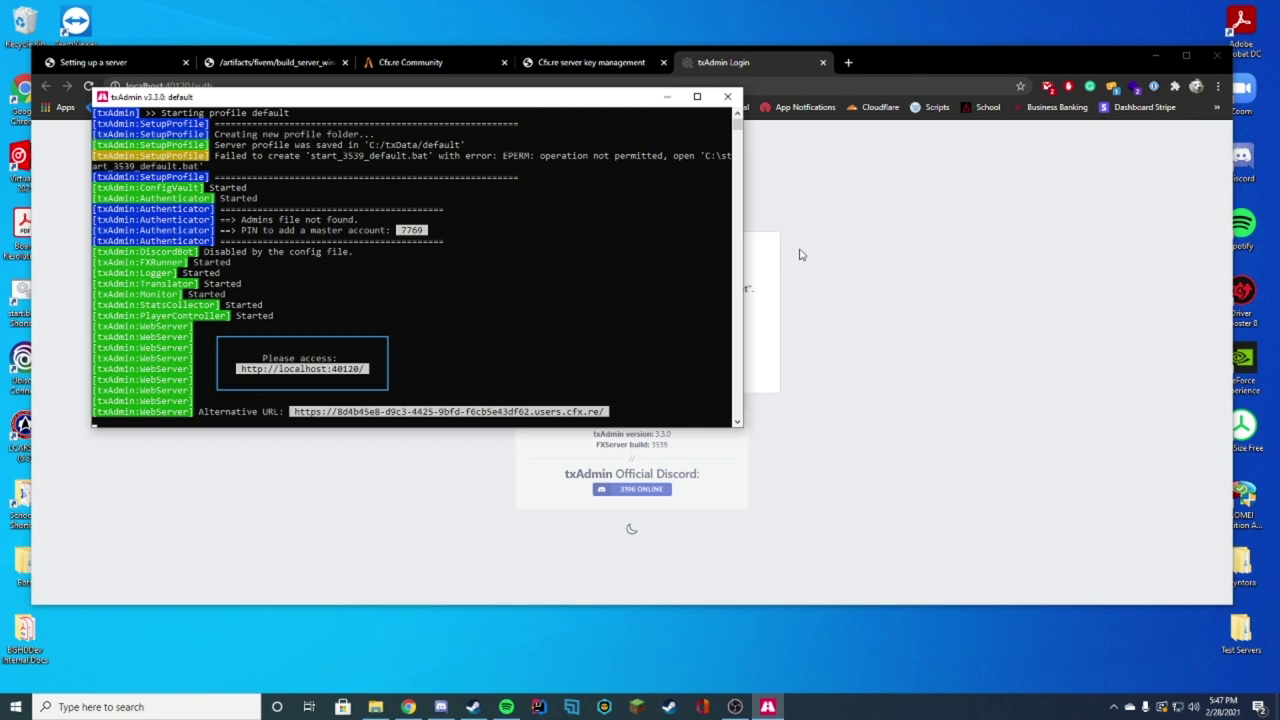
left_click(951, 257)
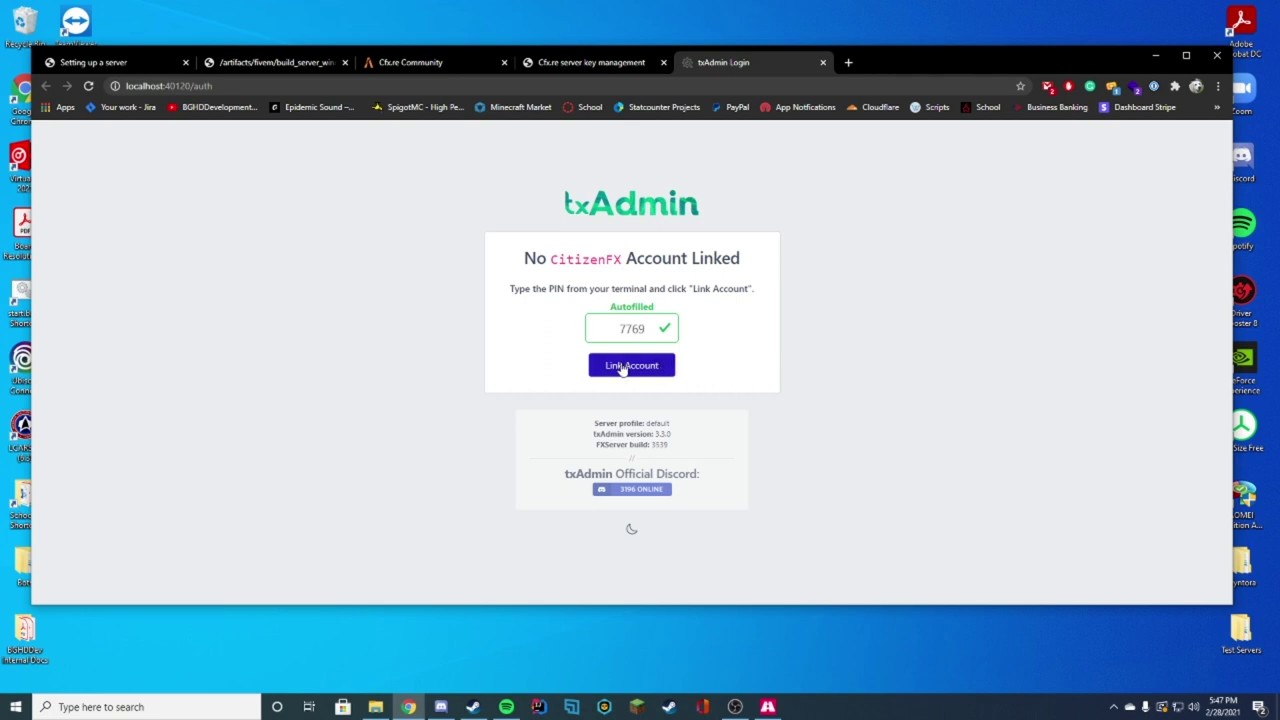
Step: Link the CitizenFX account using the PIN and allow txAdmin's permission request
left_click(622, 366)
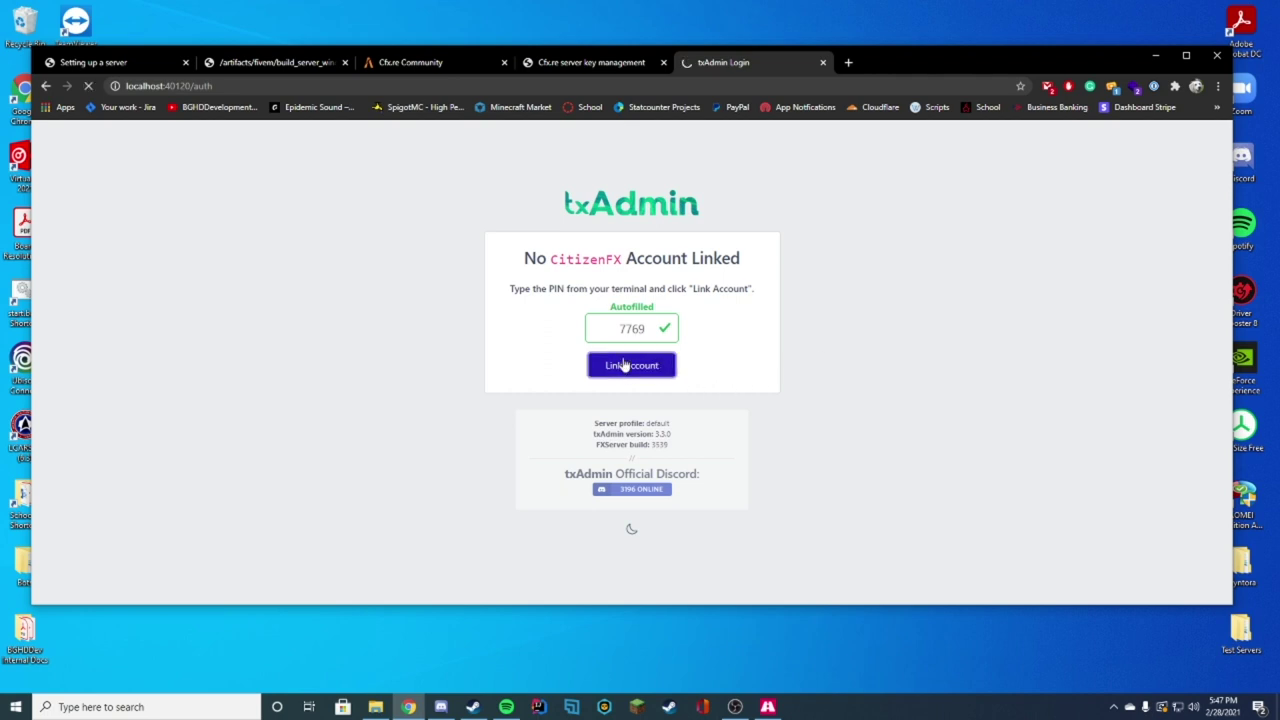
left_click(444, 64)
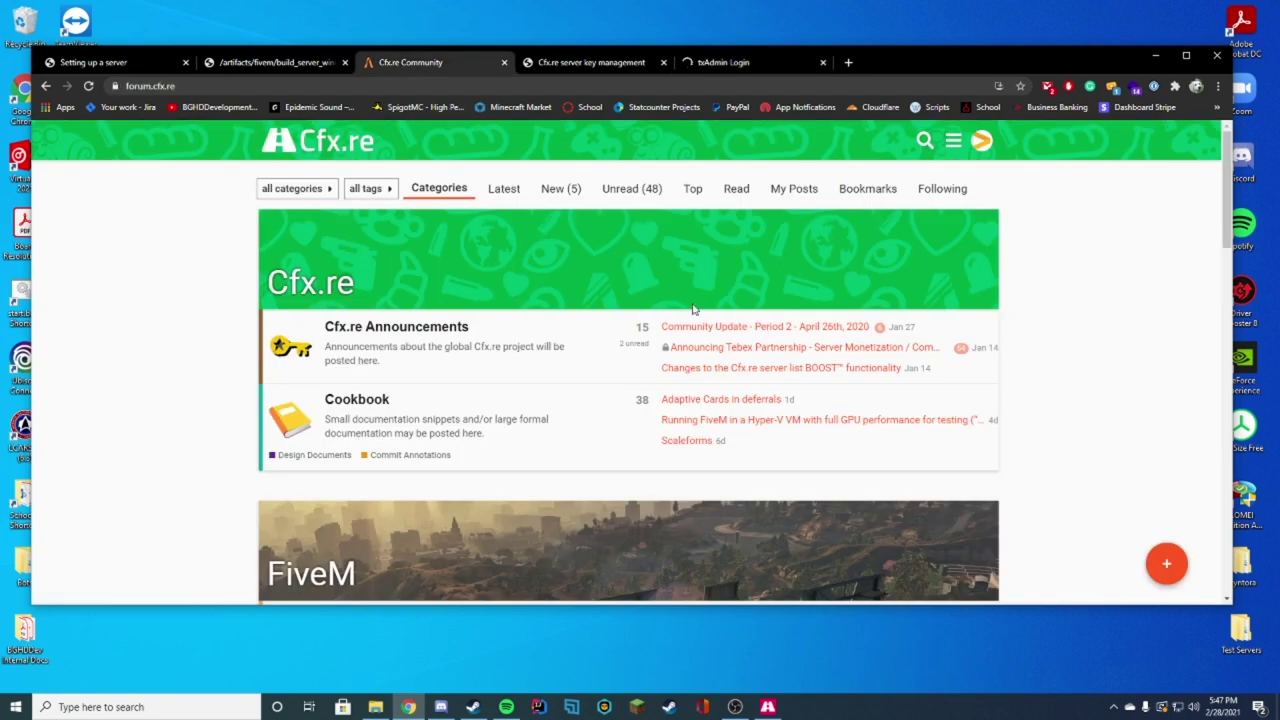
left_click(740, 62)
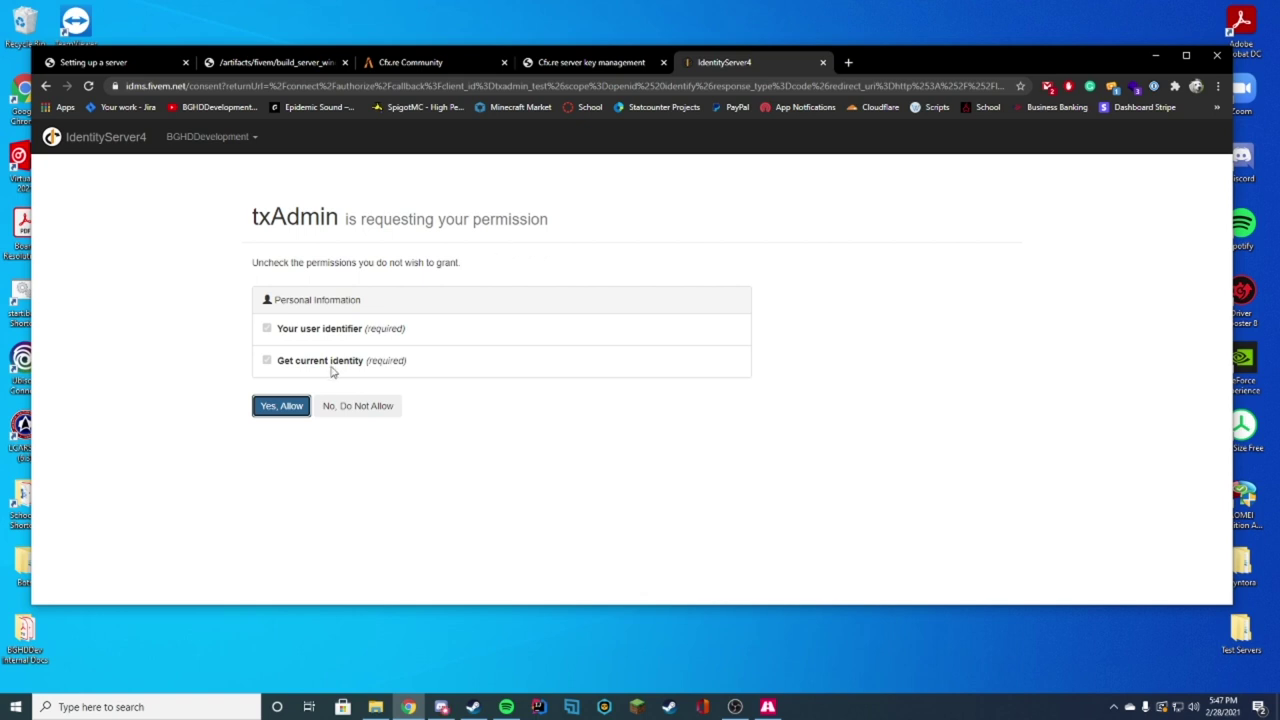
left_click(270, 412)
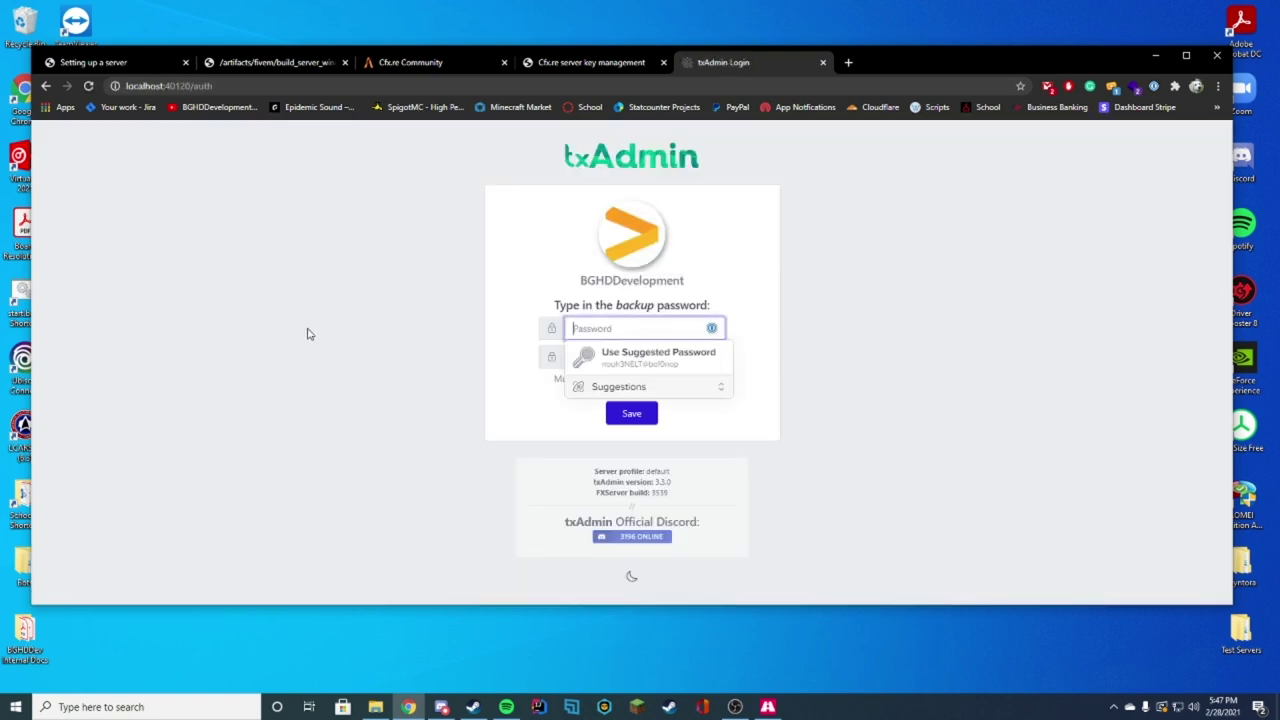
Step: Enter and confirm a backup password, then save it
type("•••••••••••")
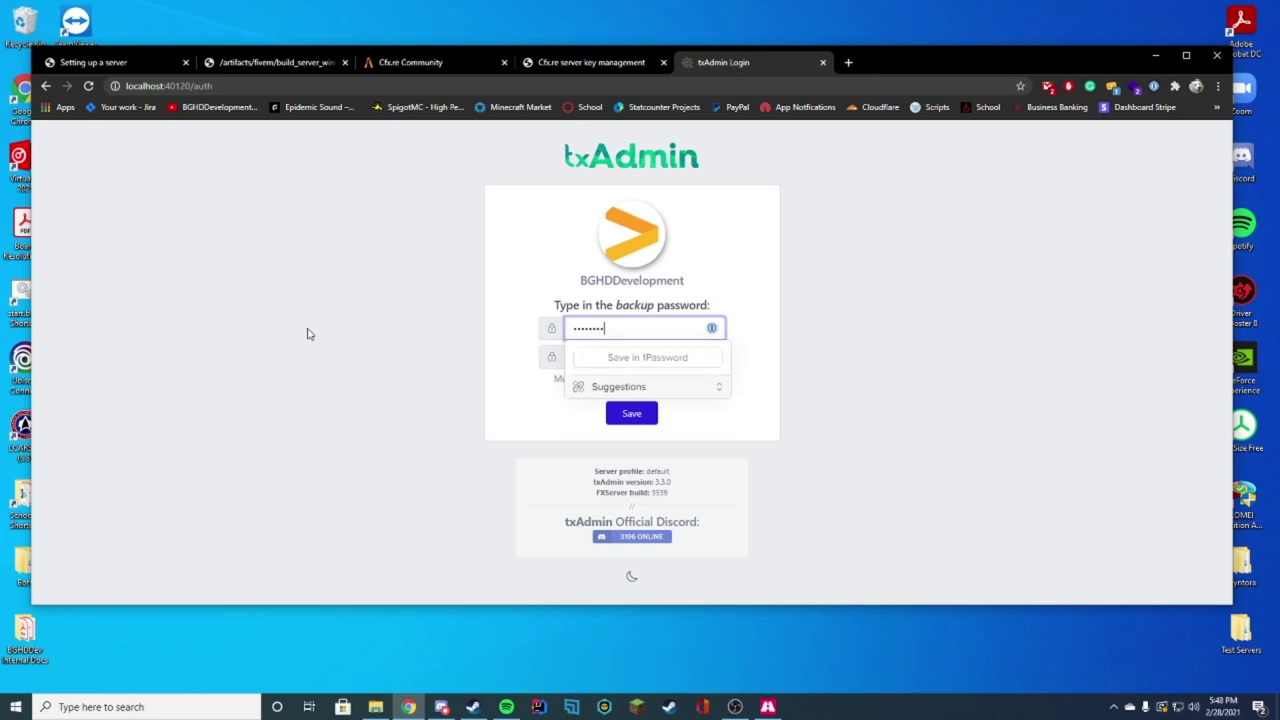
left_click(612, 356)
type("•••••••••")
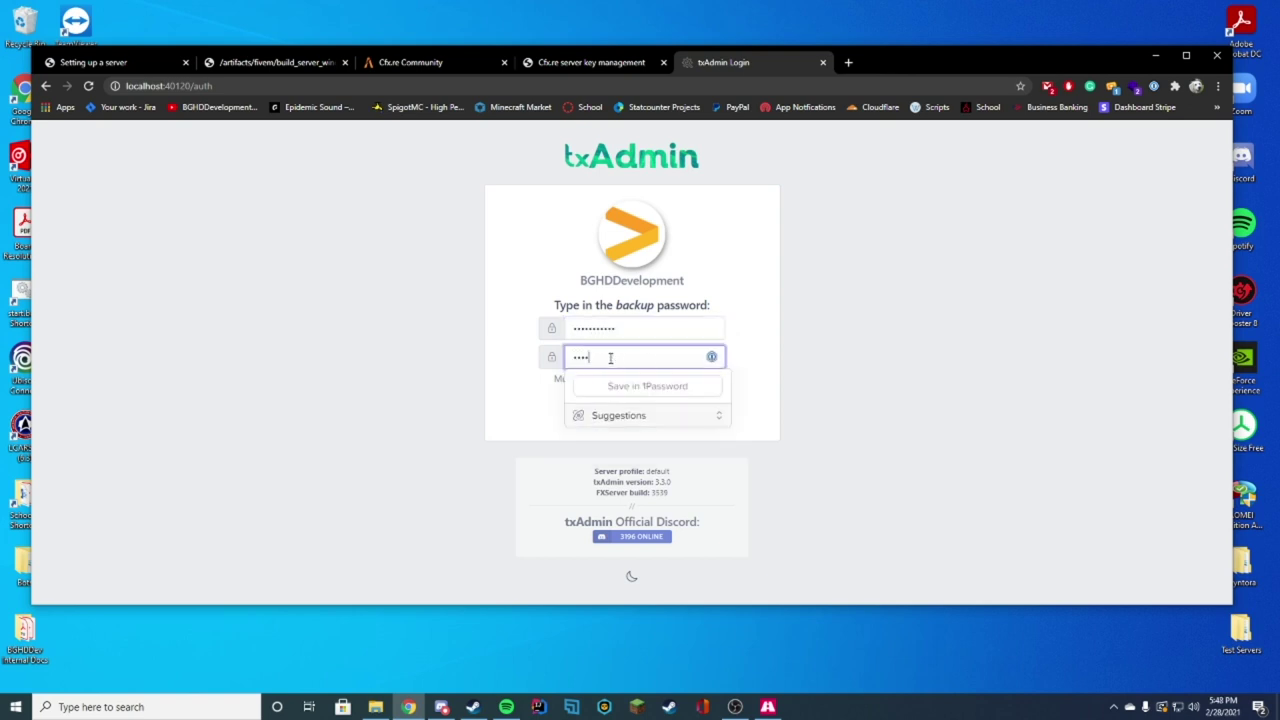
type("••")
left_click(928, 232)
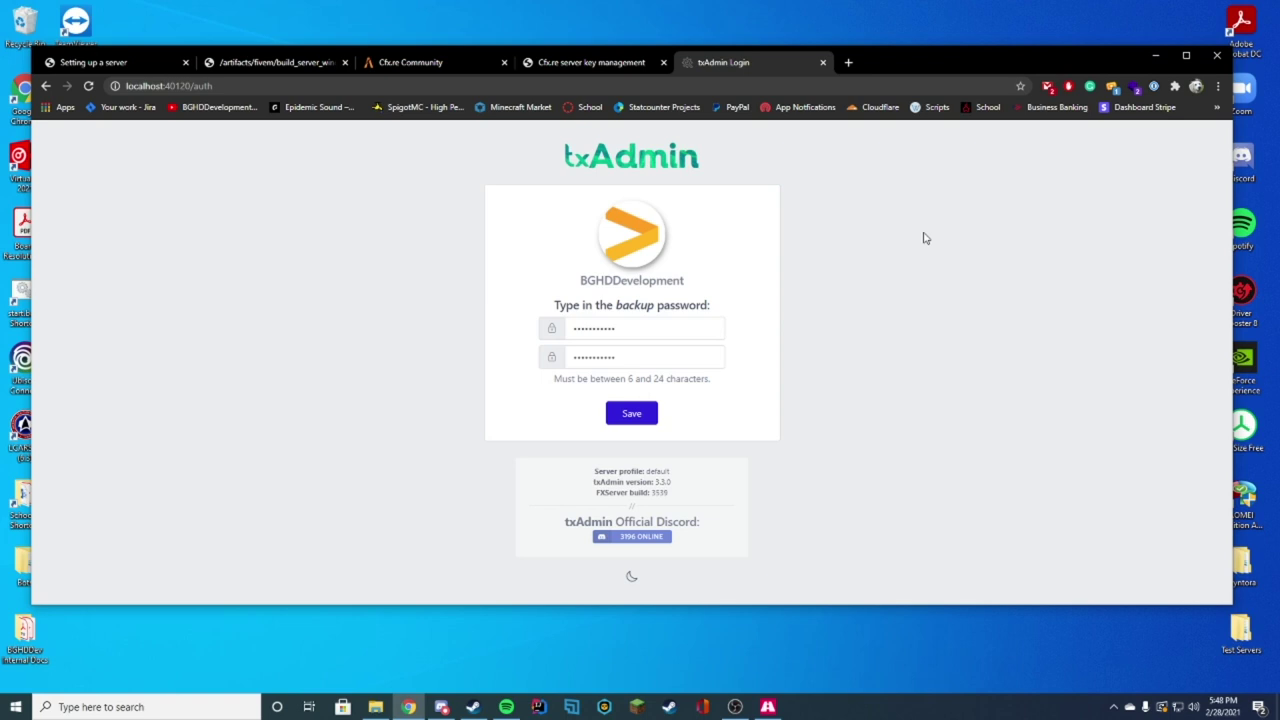
left_click(651, 413)
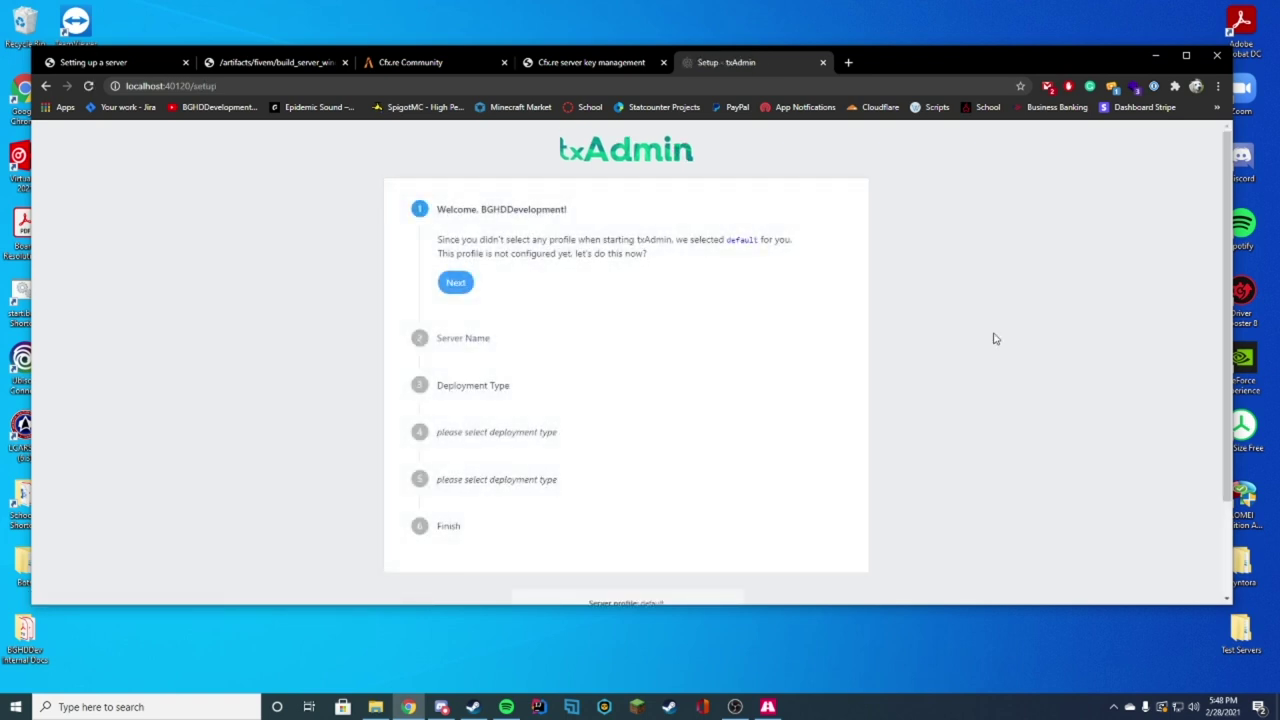
Step: Start the setup wizard and name the server 'EXEYouTube Server'
left_click(457, 283)
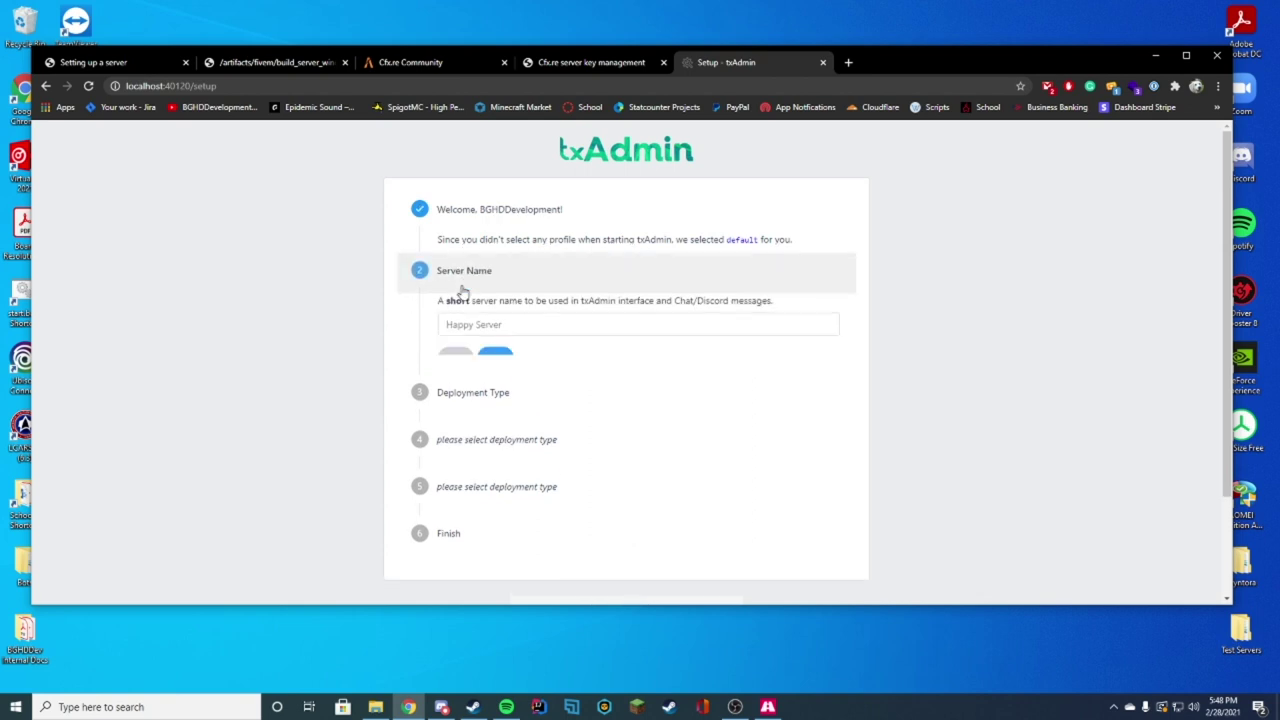
type("EX")
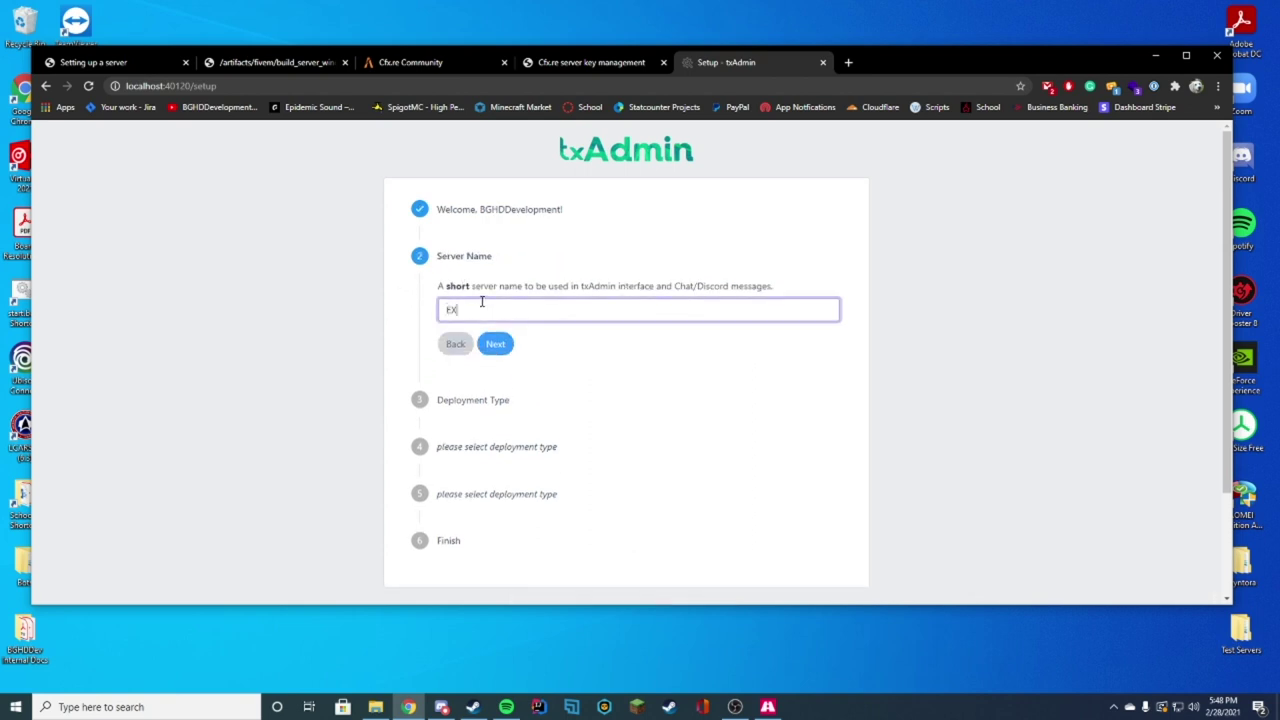
type("E")
type("YouTube Server")
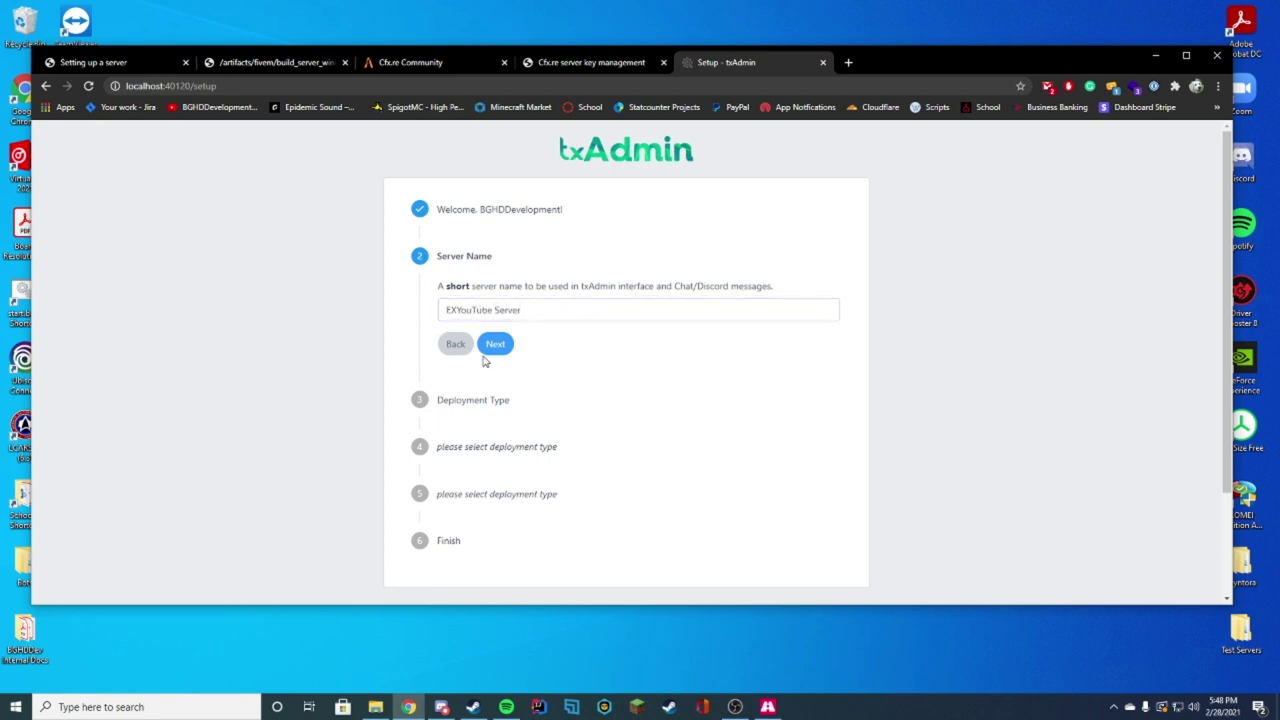
left_click(490, 349)
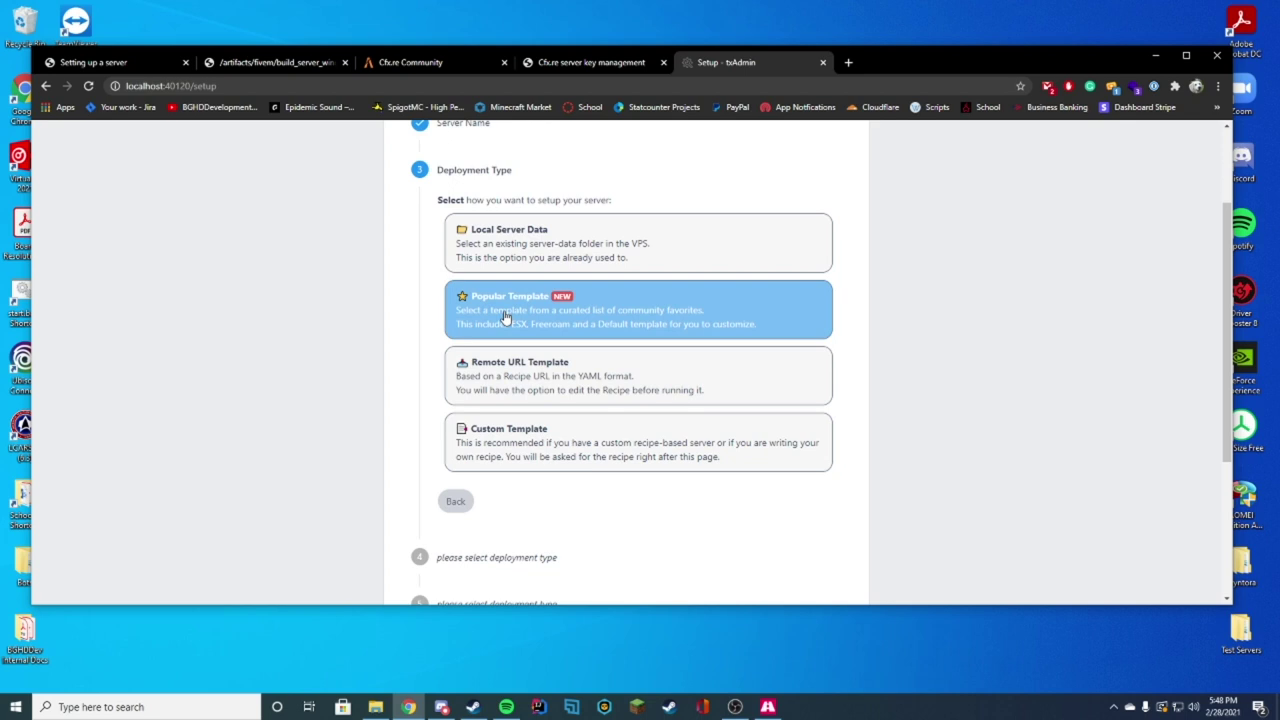
Step: Choose the Plume ESX popular template and save the suggested C:/txData/PlumeESX_3C47ED.base data location
left_click(515, 327)
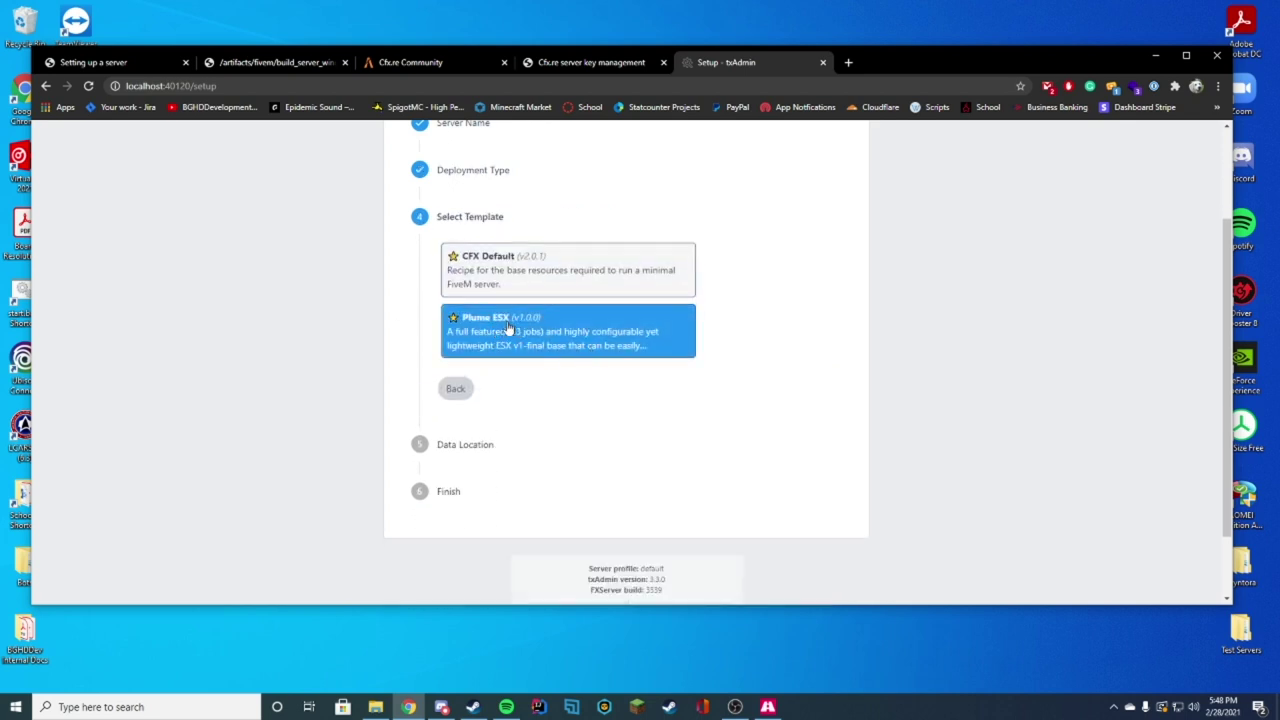
left_click(668, 336)
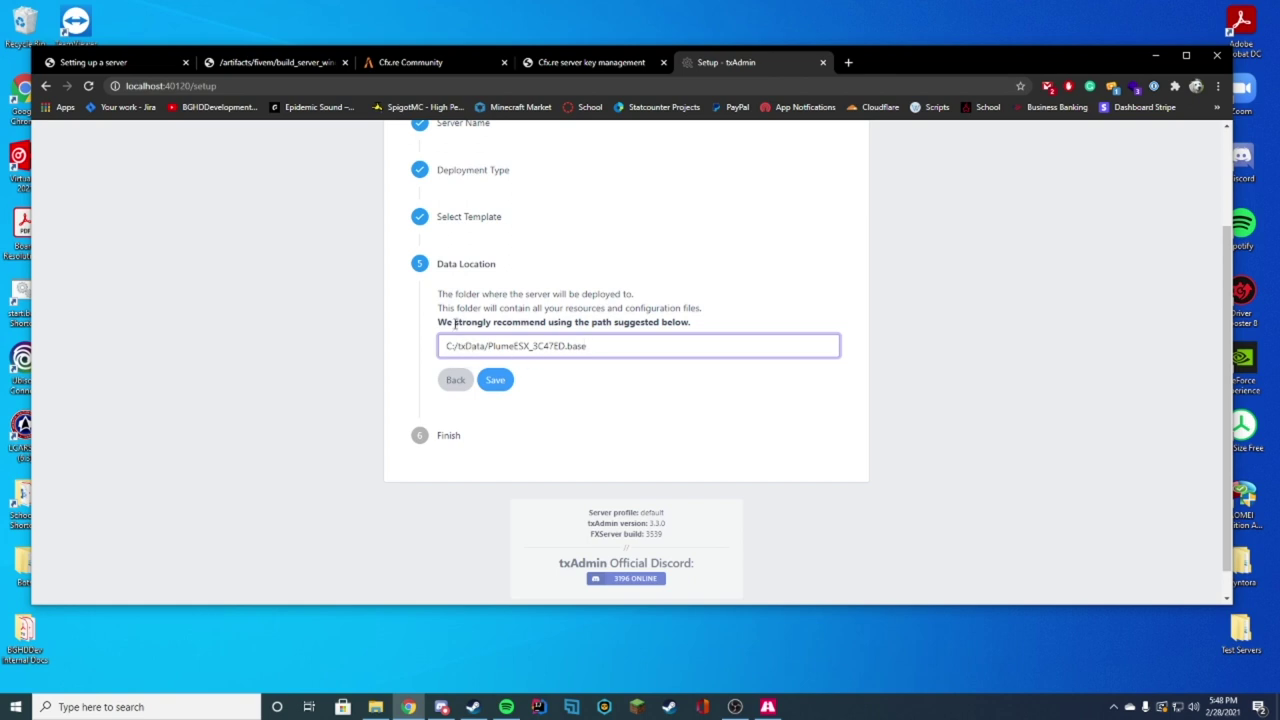
left_click_drag(474, 324, 700, 323)
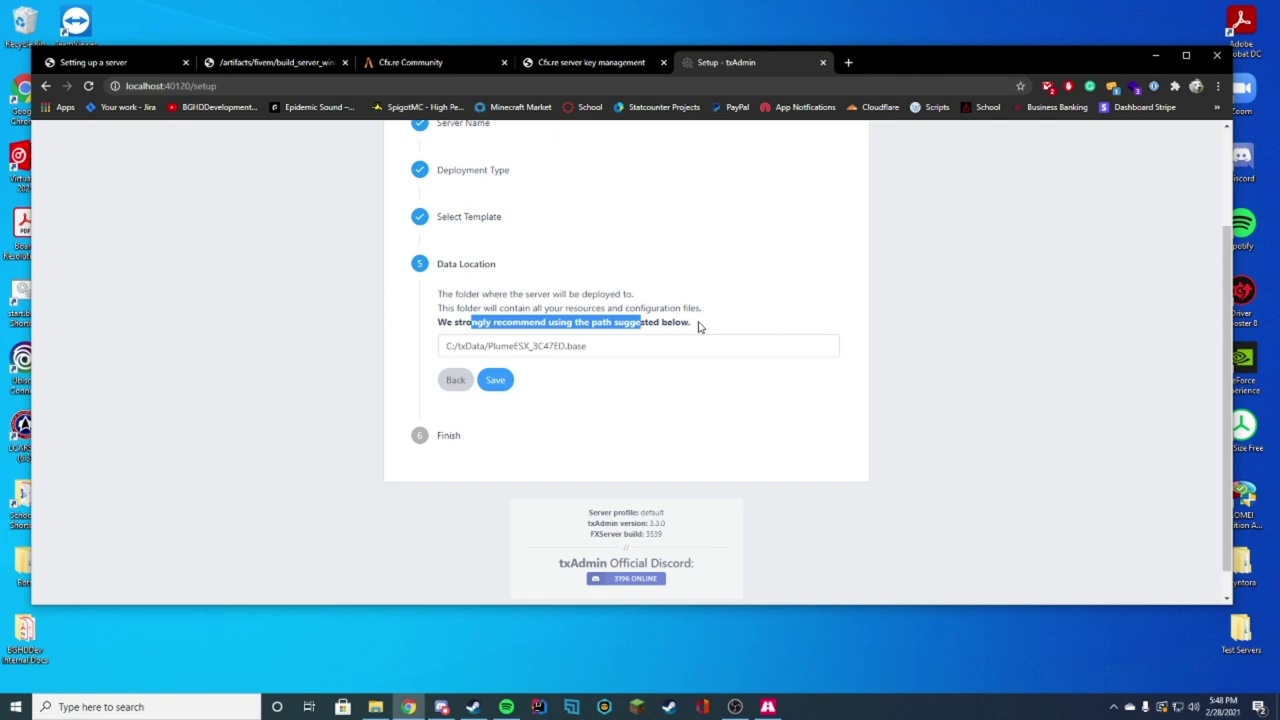
left_click(494, 381)
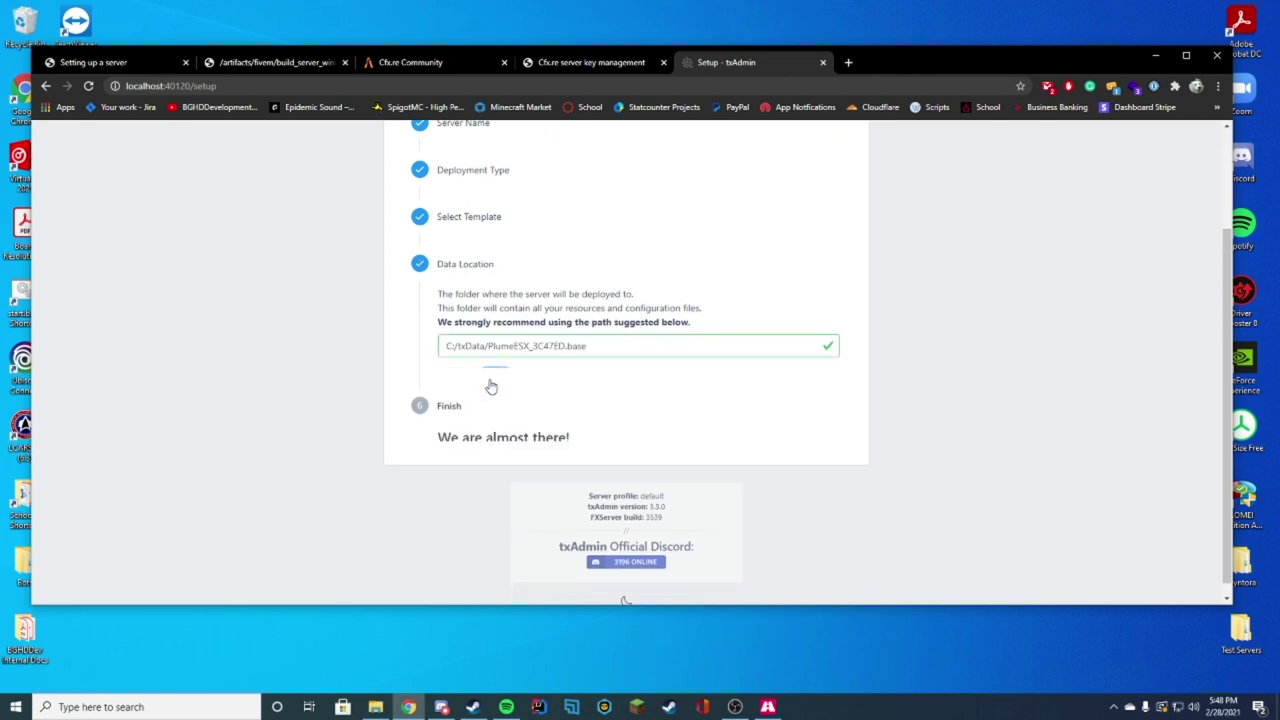
Step: Scroll through the Plume ESX recipe code in the deployer and proceed to Input Parameters
left_click(512, 420)
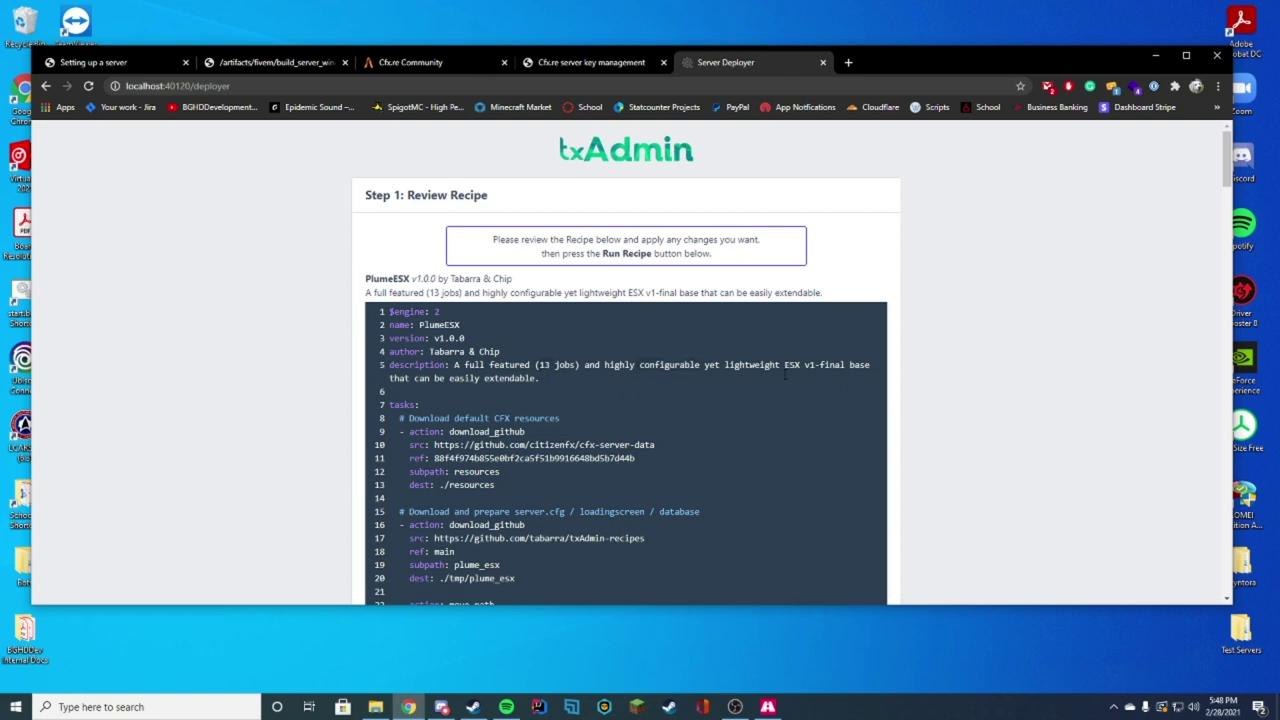
scroll(914, 377, "down", 6)
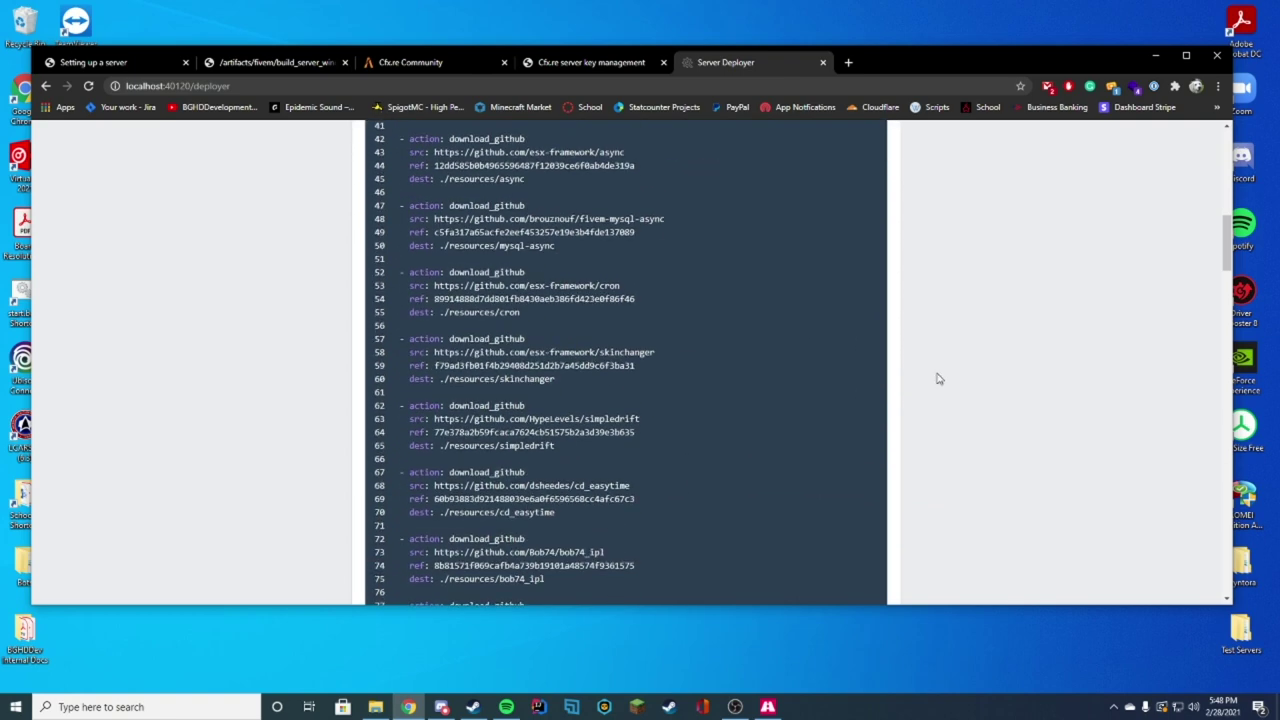
scroll(719, 337, "down", 4)
scroll(621, 400, "down", 8)
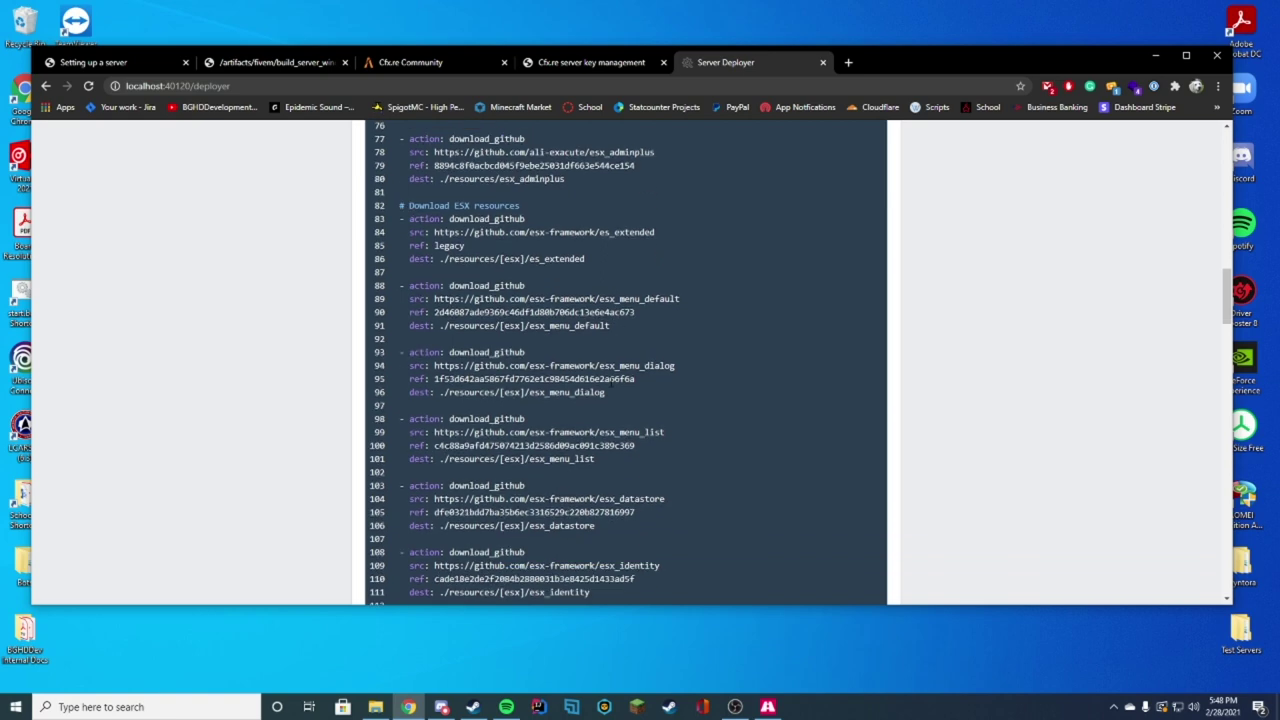
scroll(659, 331, "down", 10)
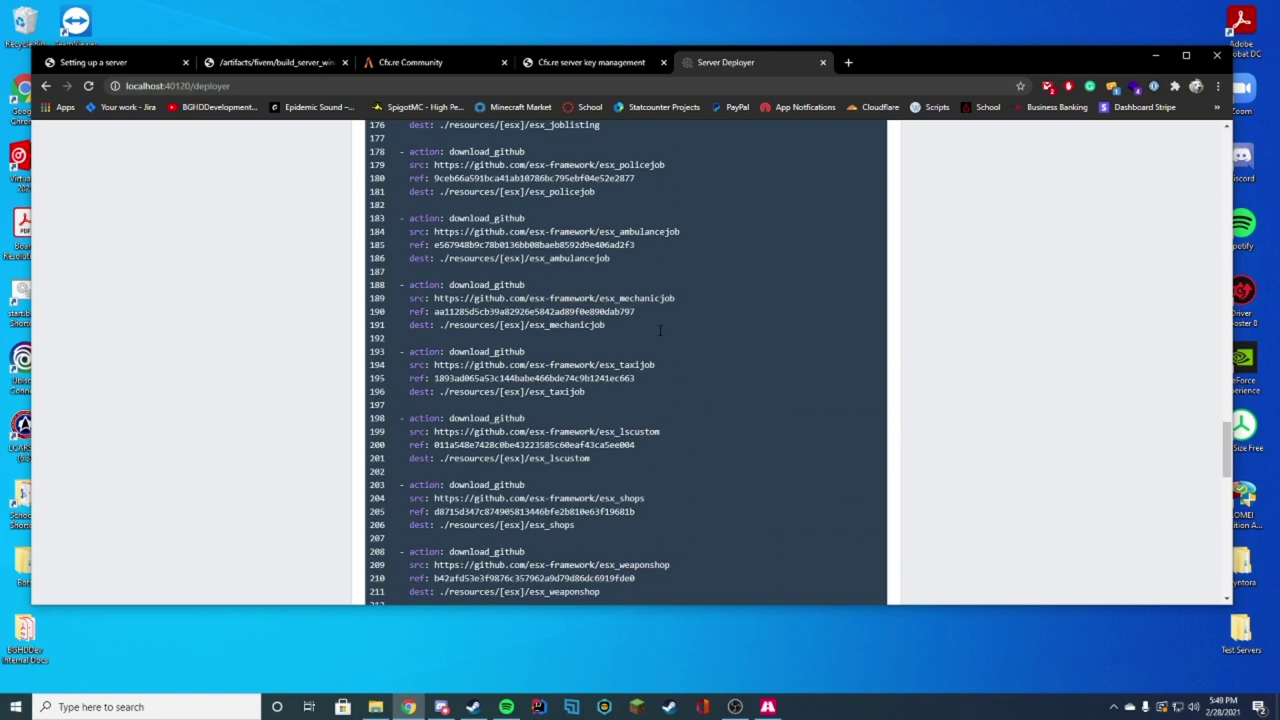
scroll(659, 331, "down", 10)
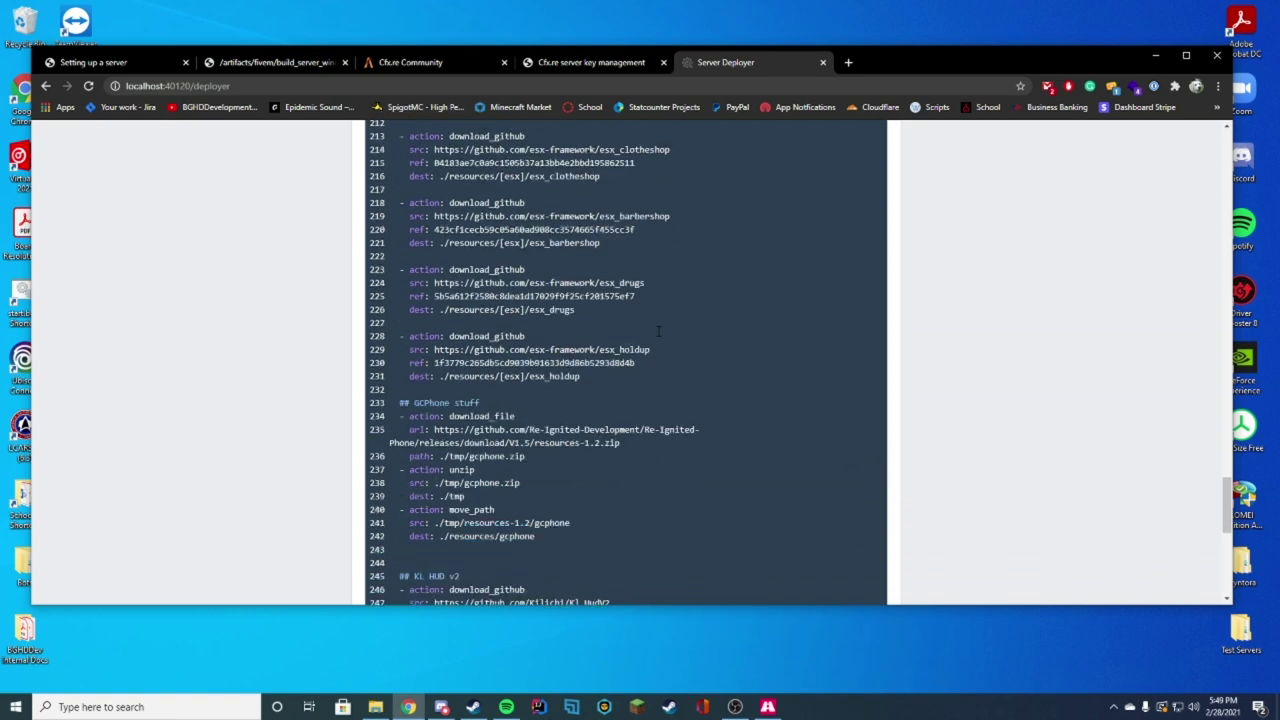
left_click(694, 318)
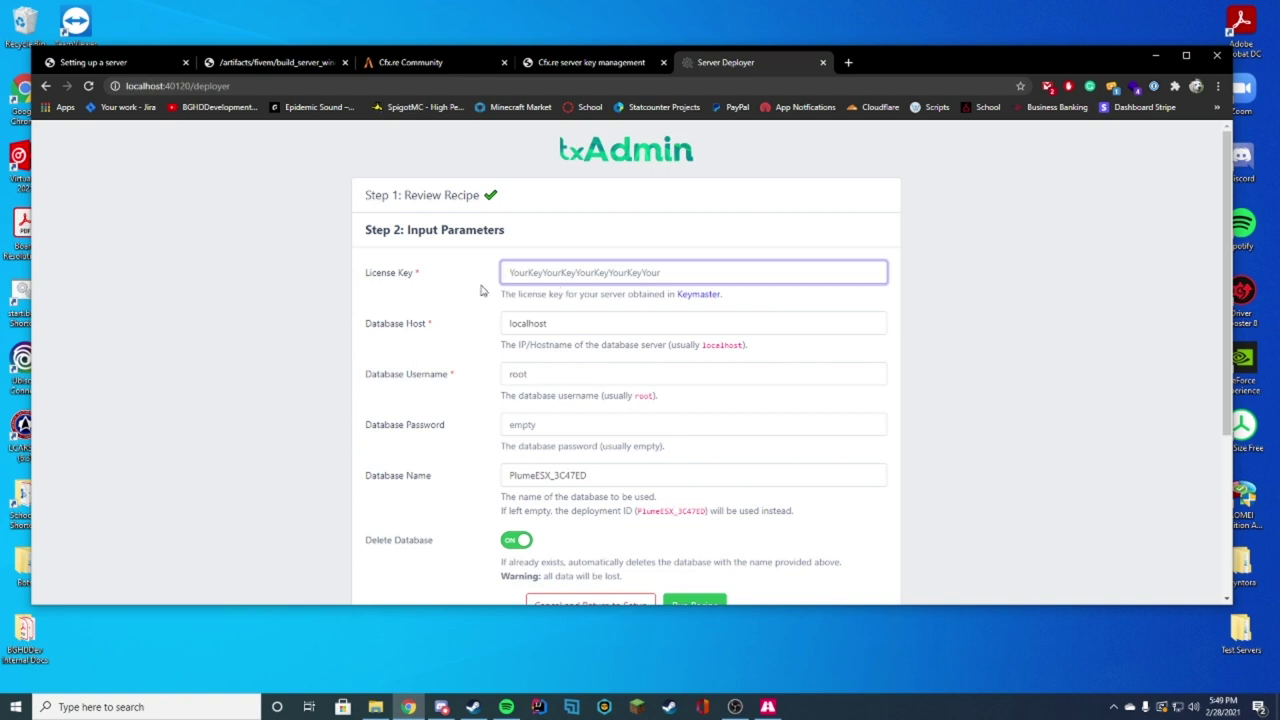
Step: On the Keymaster page, attempt to register a new server key, which is refused at the key limit
left_click(588, 64)
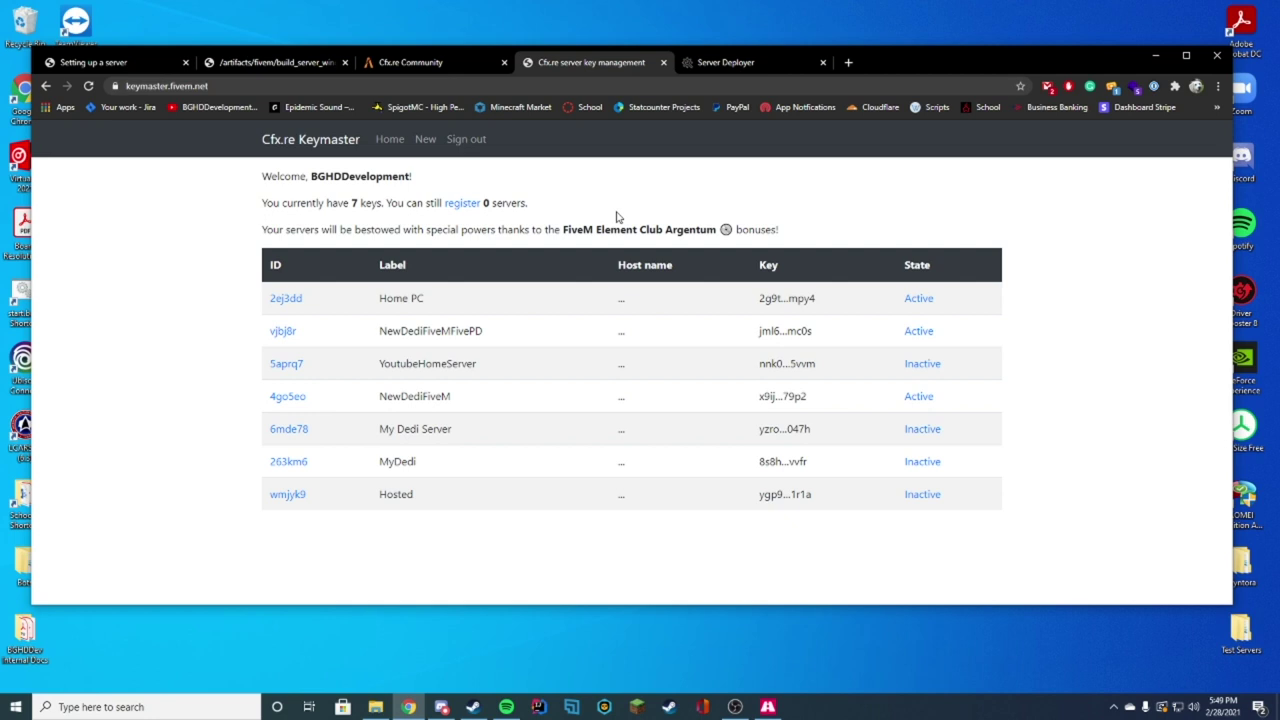
left_click(462, 206)
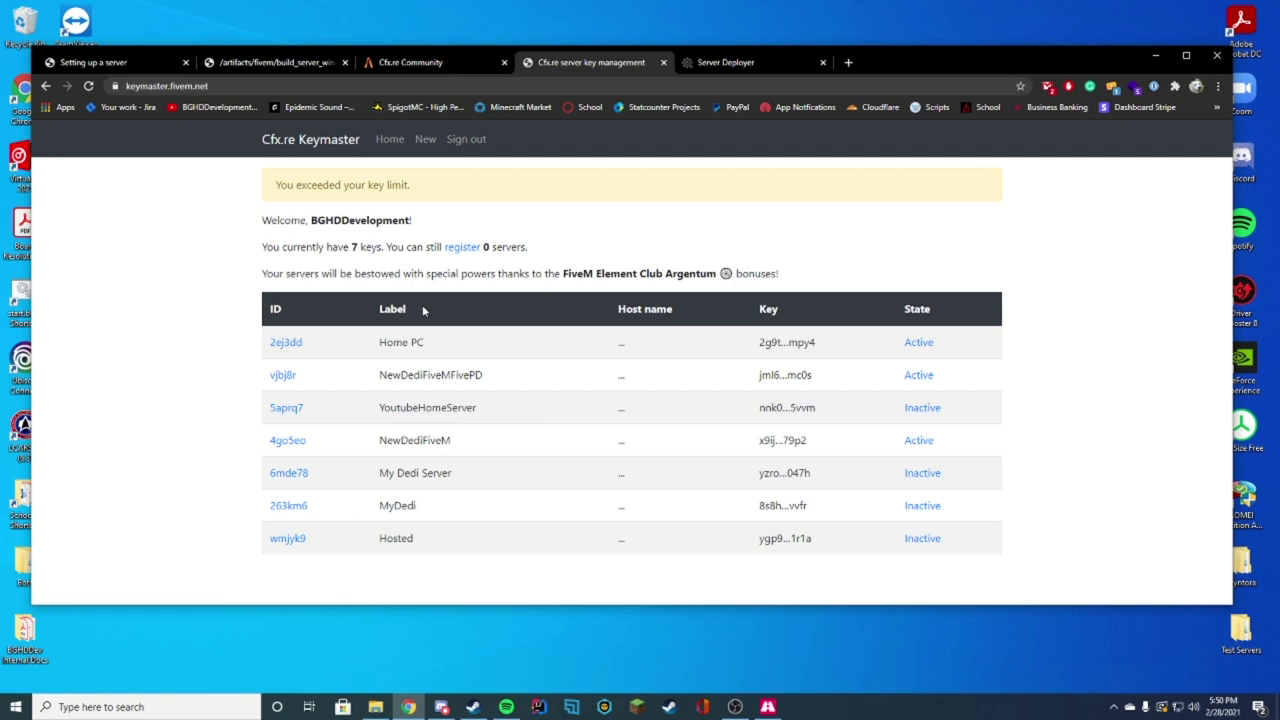
Step: Search 'what is my ip 4 address', select the public IPv4 on whatismyip.com, then return to Keymaster
left_click(848, 62)
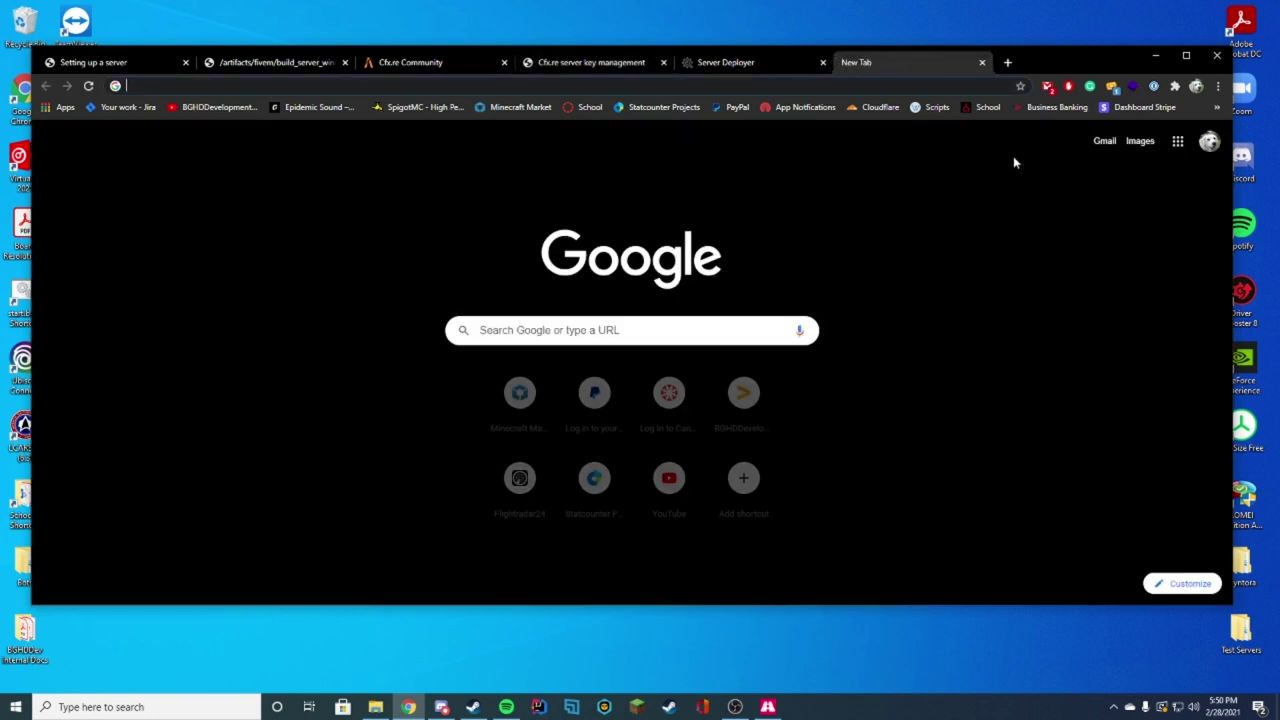
type("what is my ip")
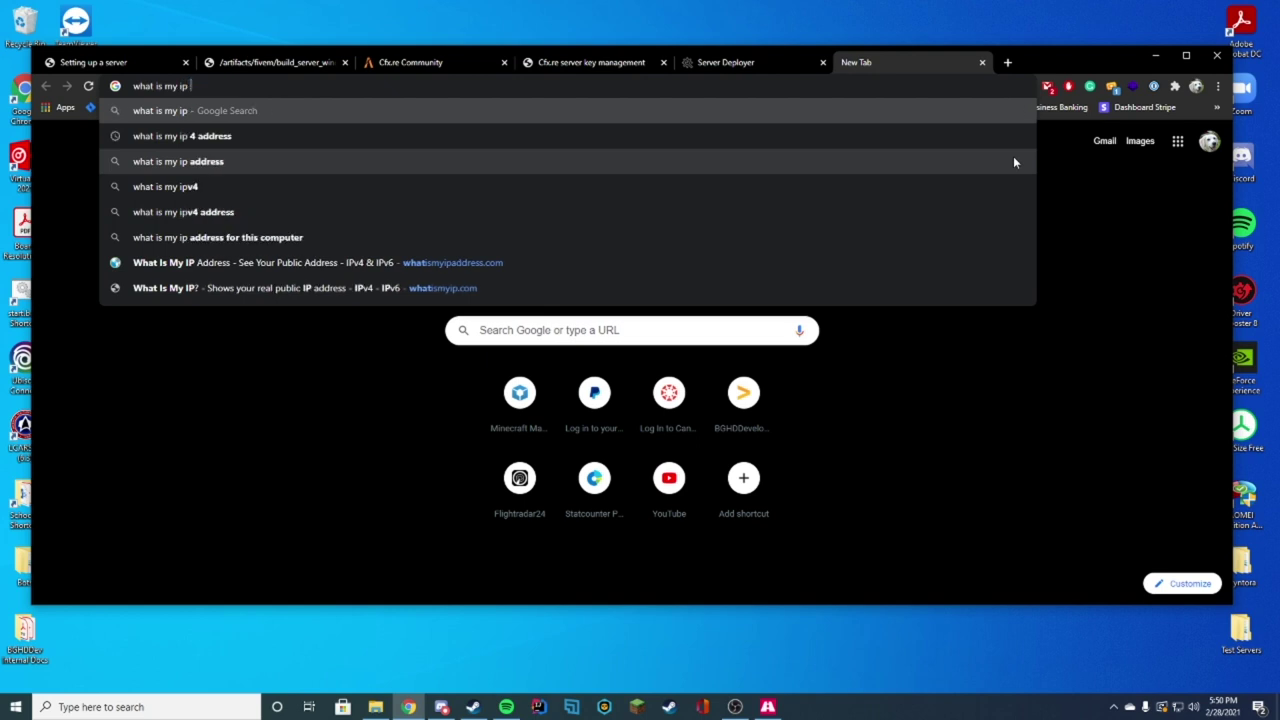
key("Return")
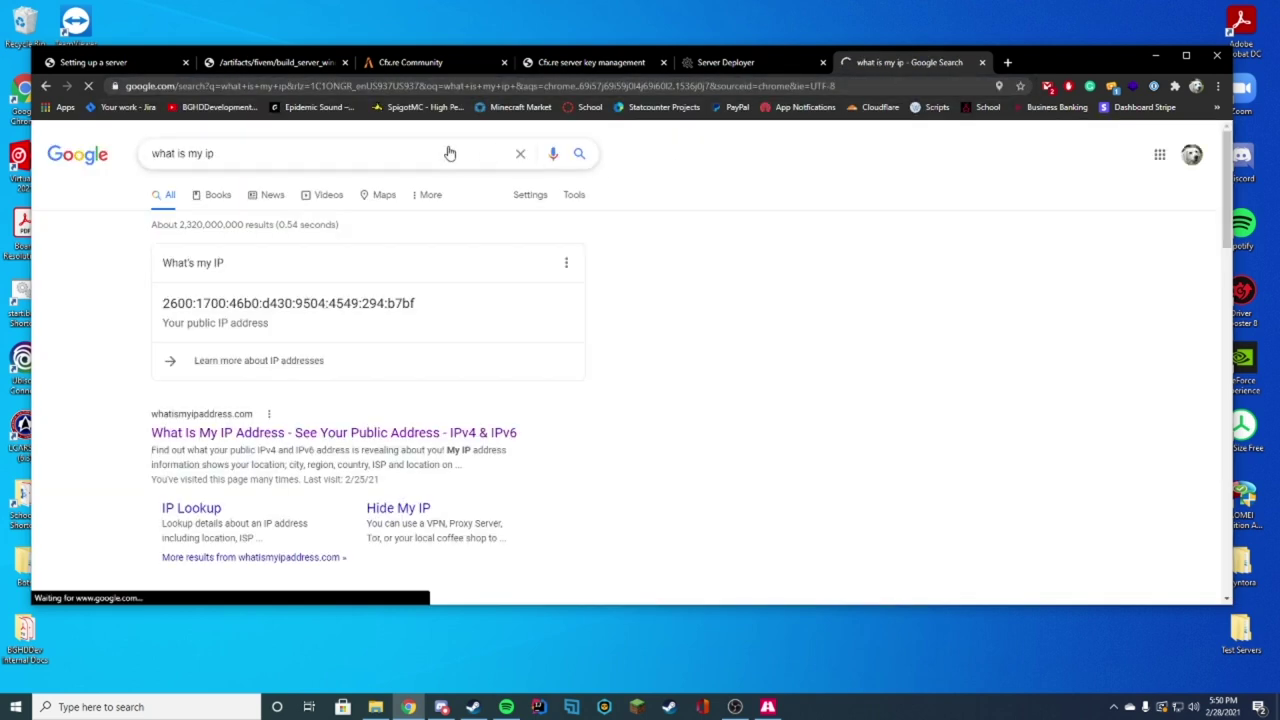
left_click(420, 153)
type("4 address")
key("Return")
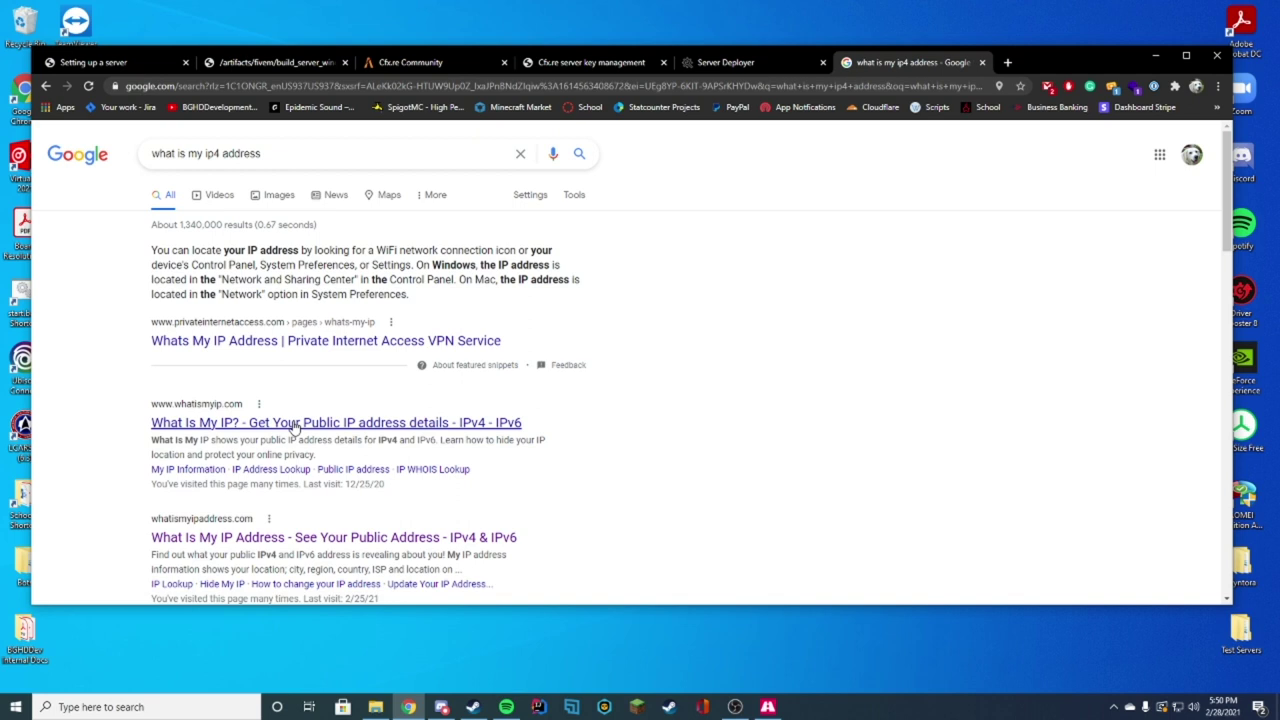
left_click(294, 423)
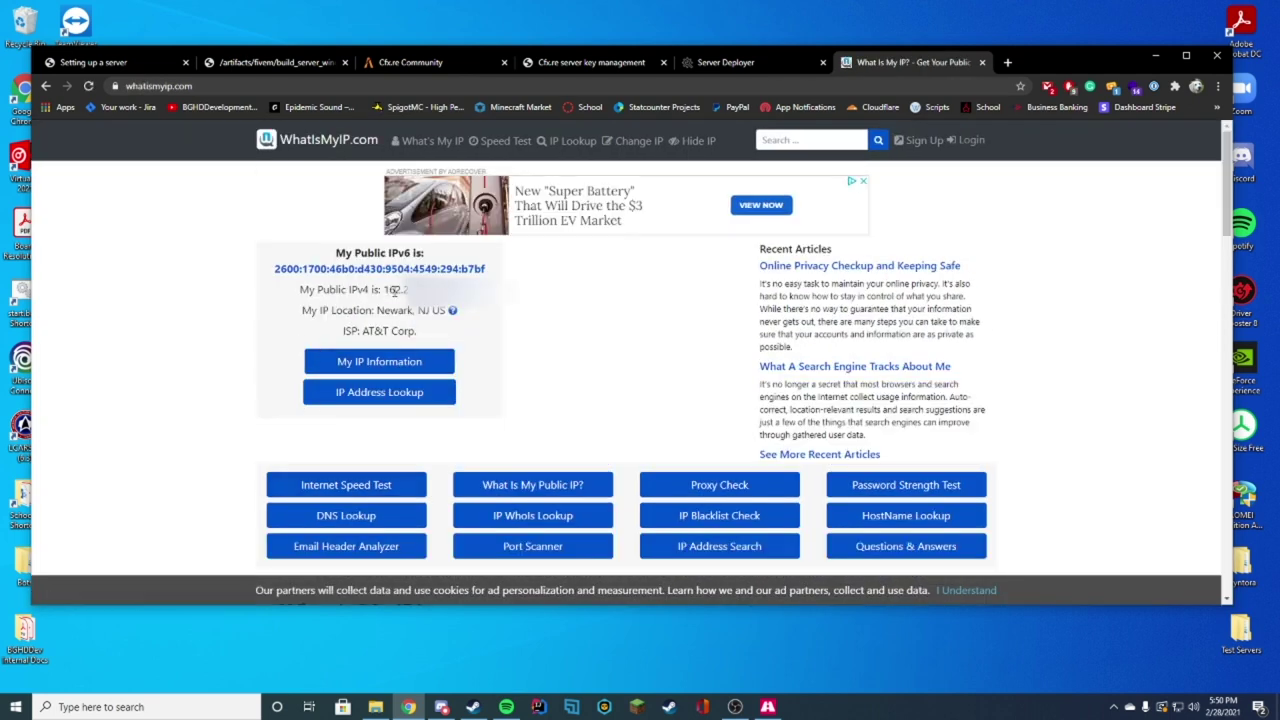
left_click_drag(384, 289, 455, 289)
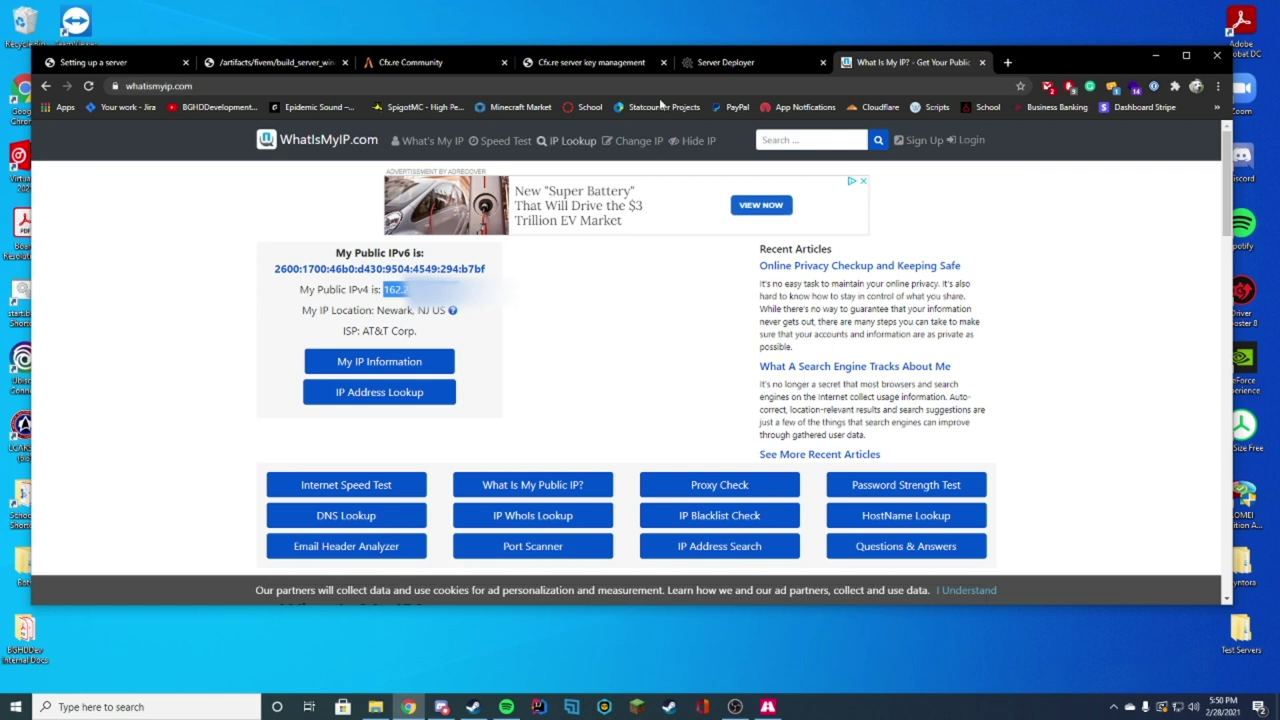
left_click(712, 67)
left_click(540, 66)
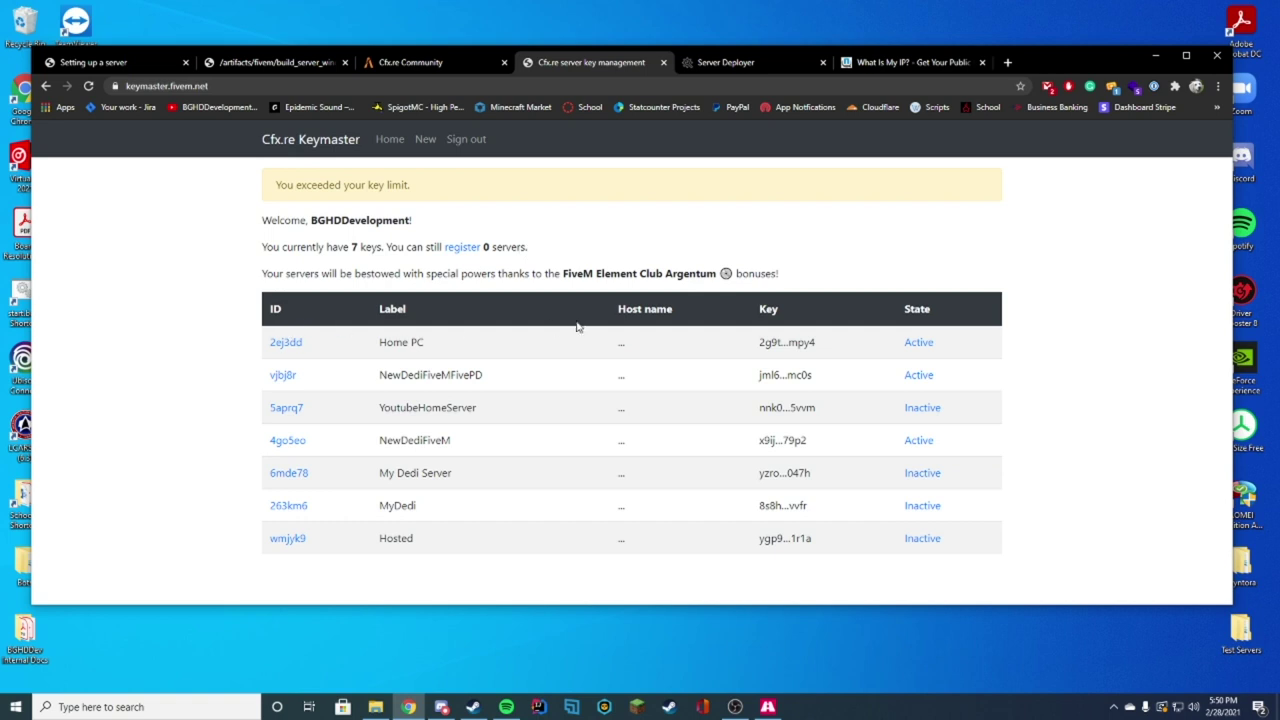
Step: Open the Home PC server key (2ej3dd) details and select its licence key value
left_click(288, 346)
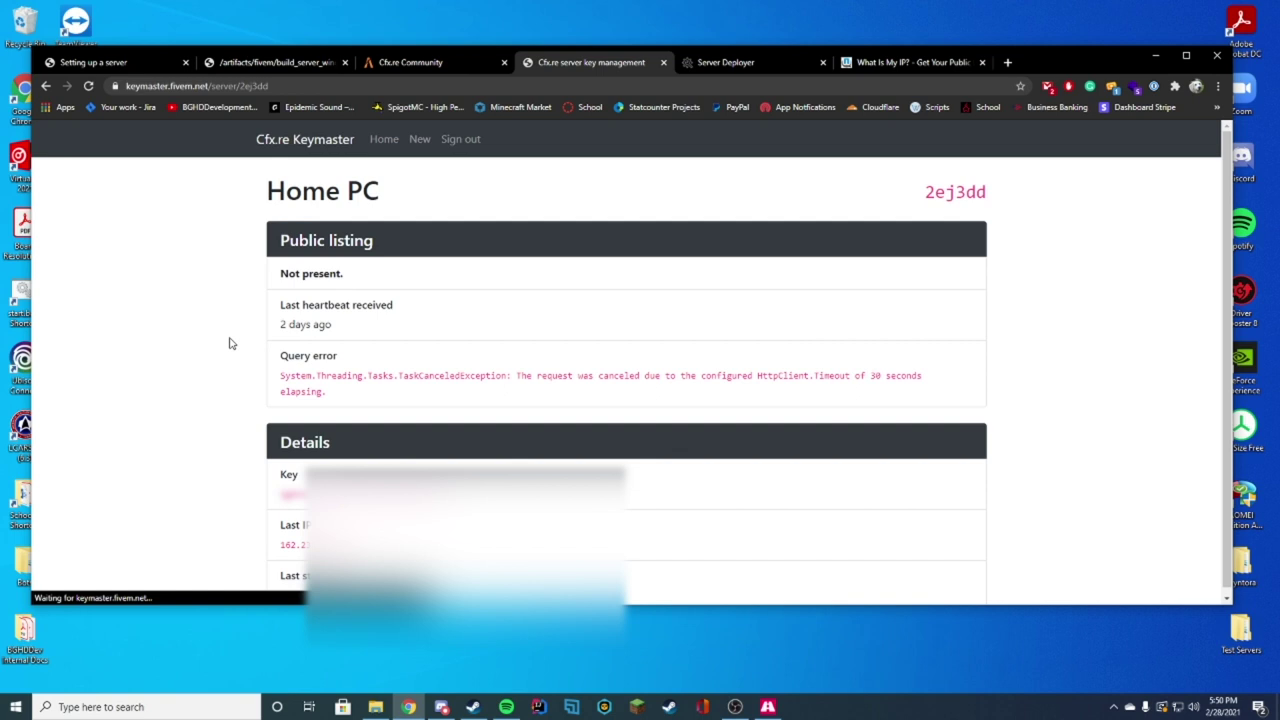
double_click(295, 487)
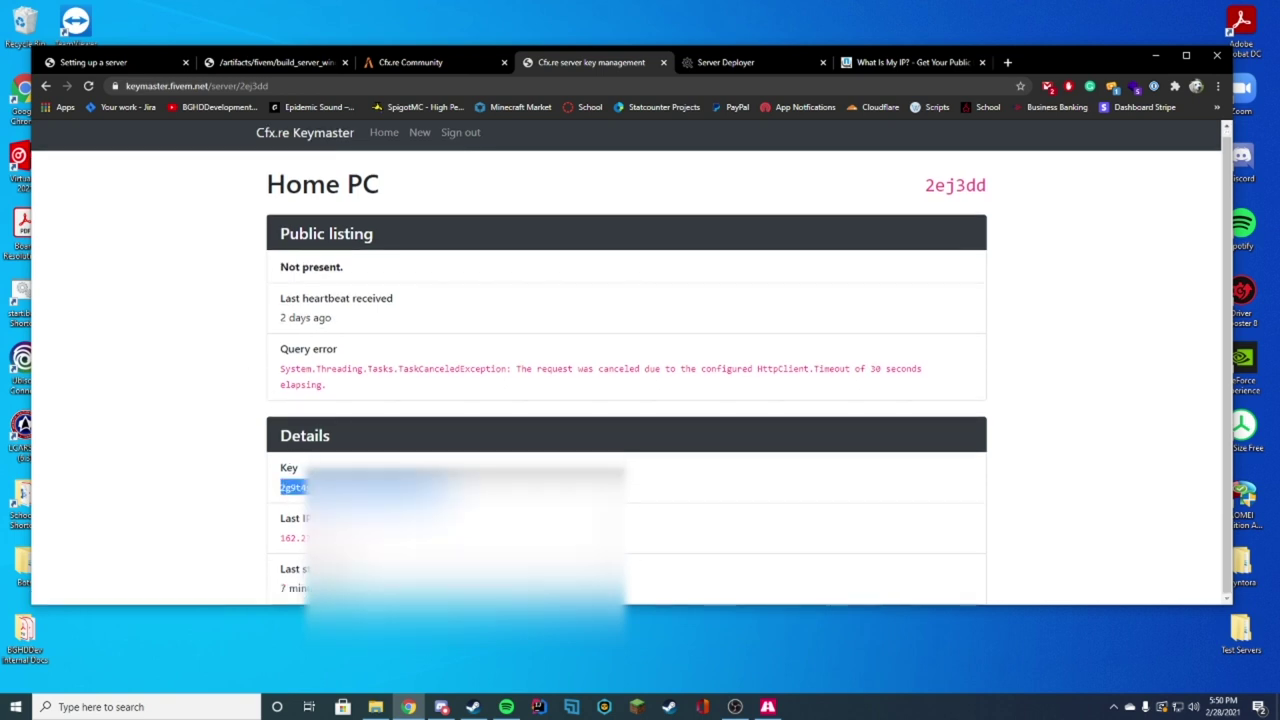
Step: Paste the copied Keymaster key into the deployer's License Key field
left_click(726, 62)
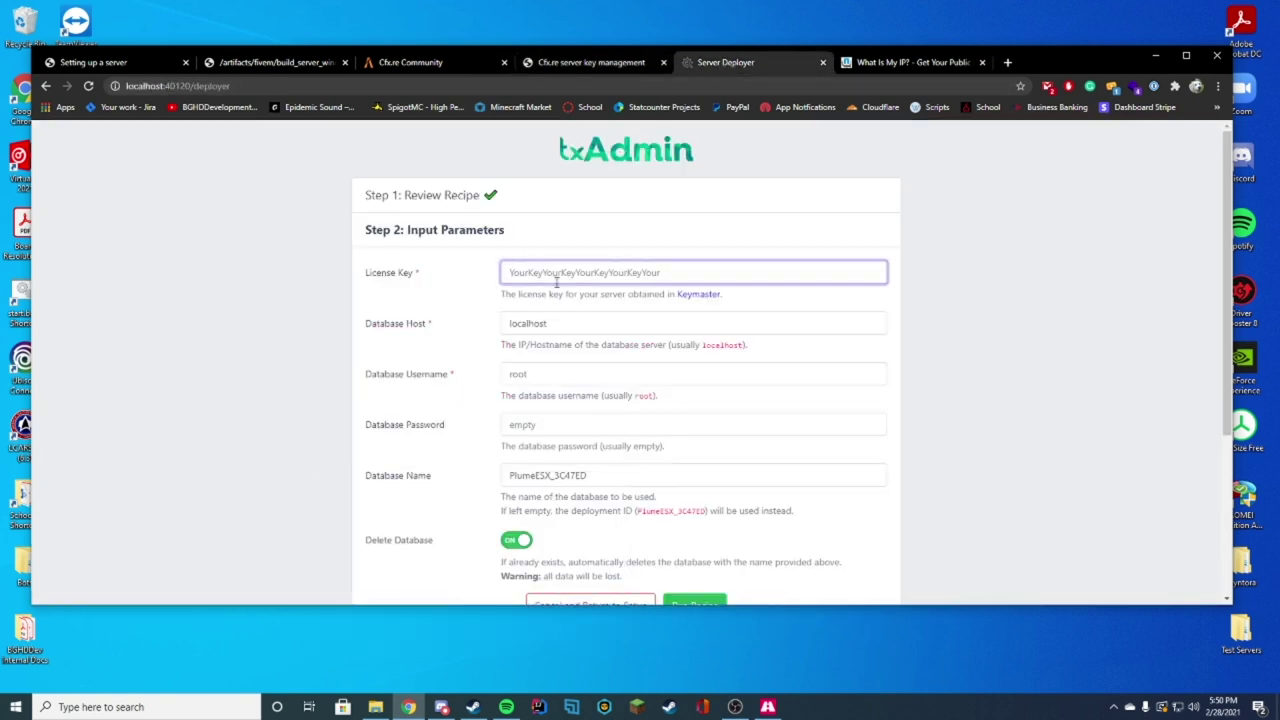
key("ctrl+v")
left_click(964, 285)
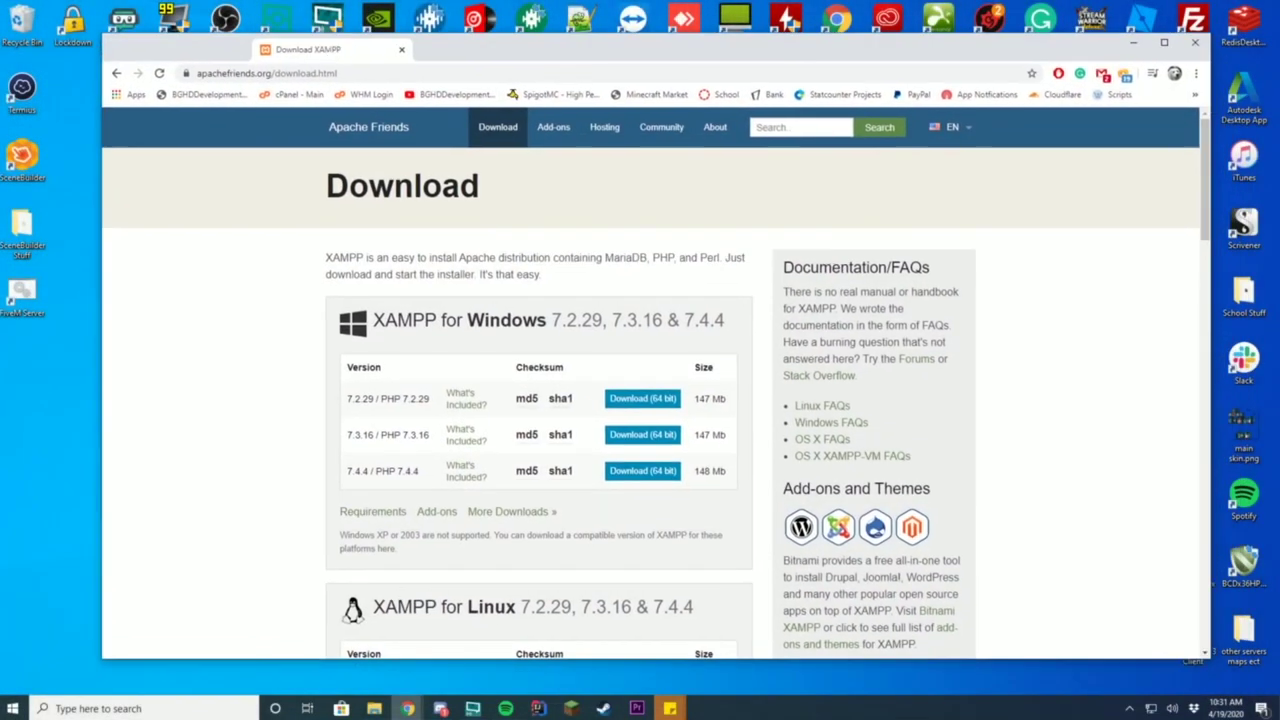
Step: Download the XAMPP 7.2.29 64-bit Windows installer and close the confirmation page
scroll(548, 222, "down", 2)
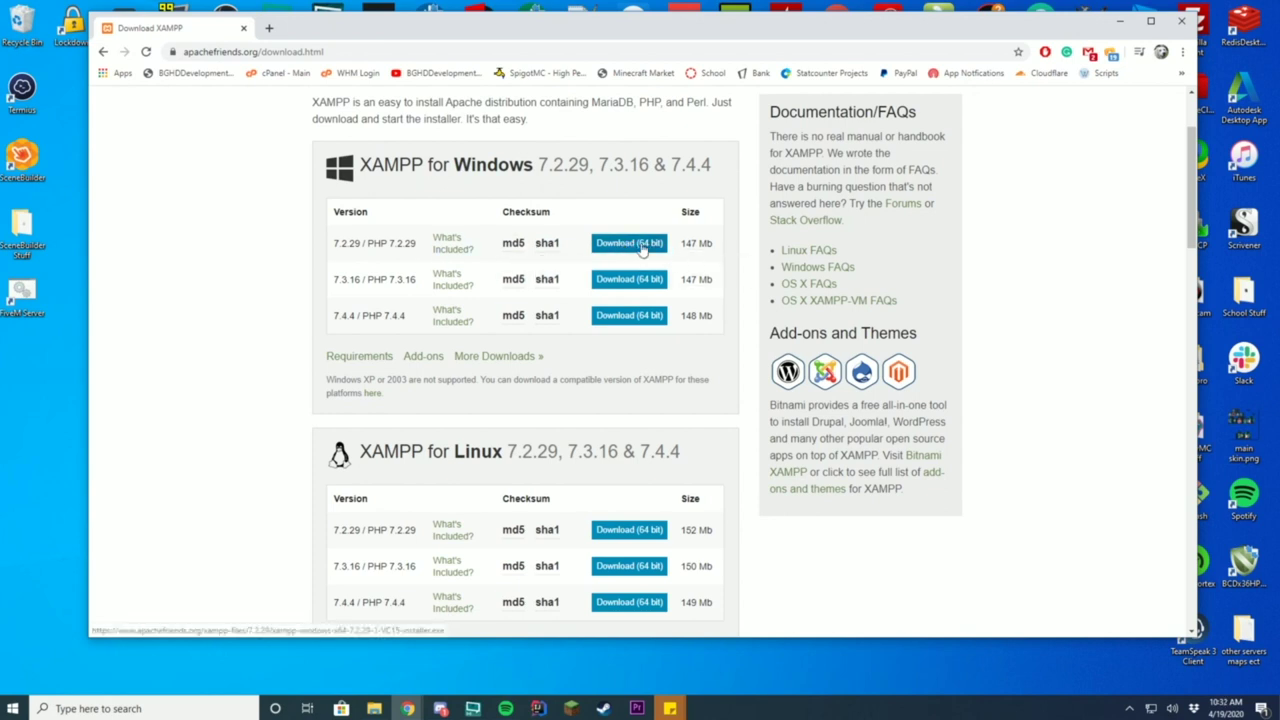
left_click(648, 248)
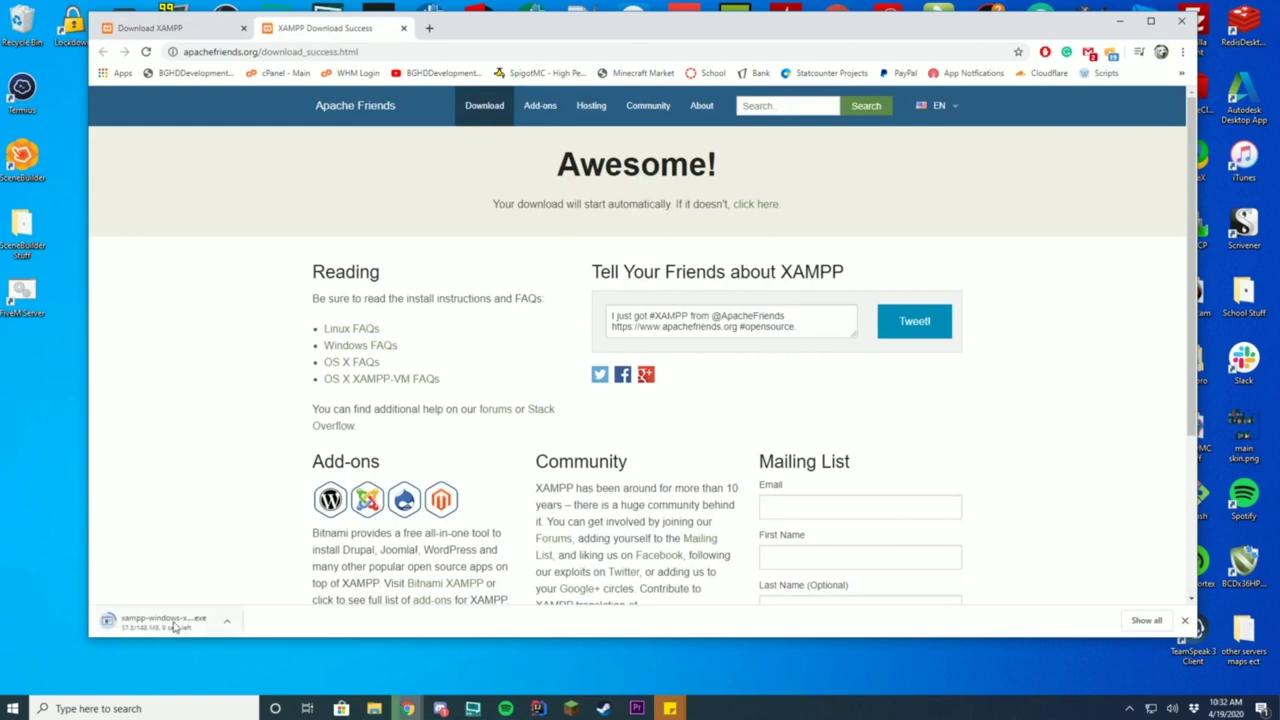
left_click(403, 28)
Step: Check the C:\ drive root in File Explorer, then launch the downloaded XAMPP installer
left_click_drag(547, 33, 752, 44)
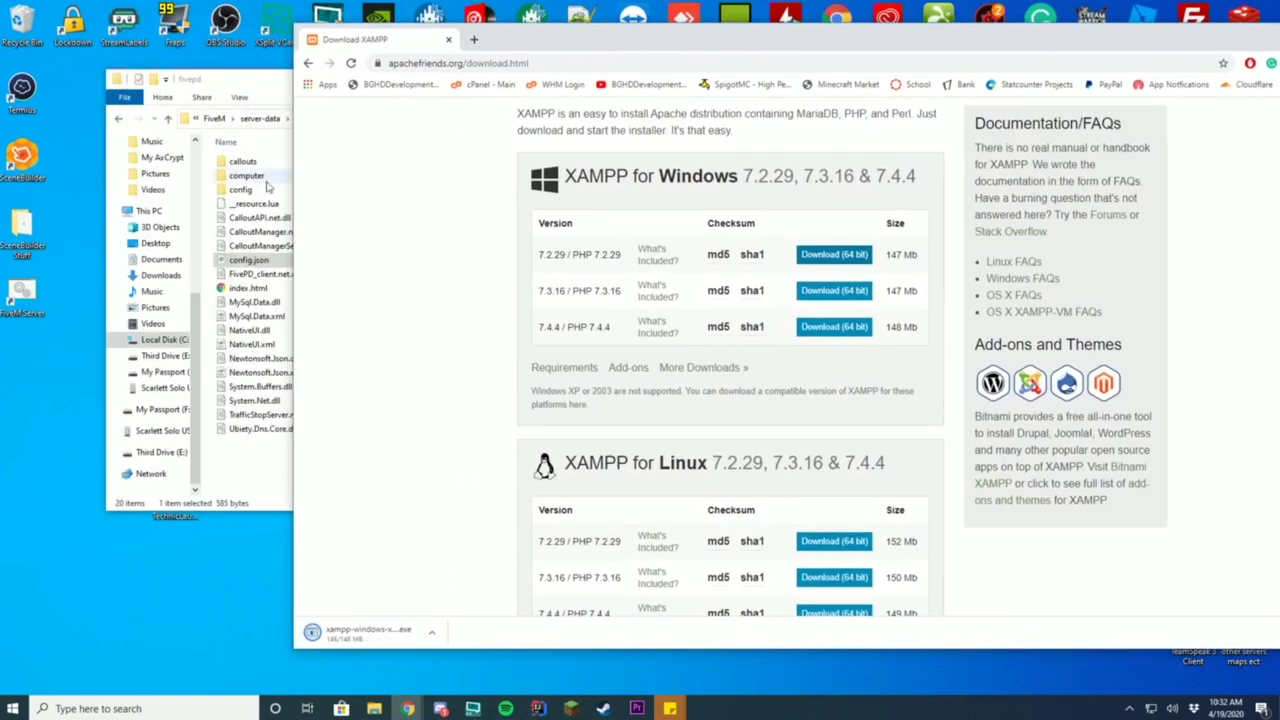
left_click(262, 247)
left_click(219, 118)
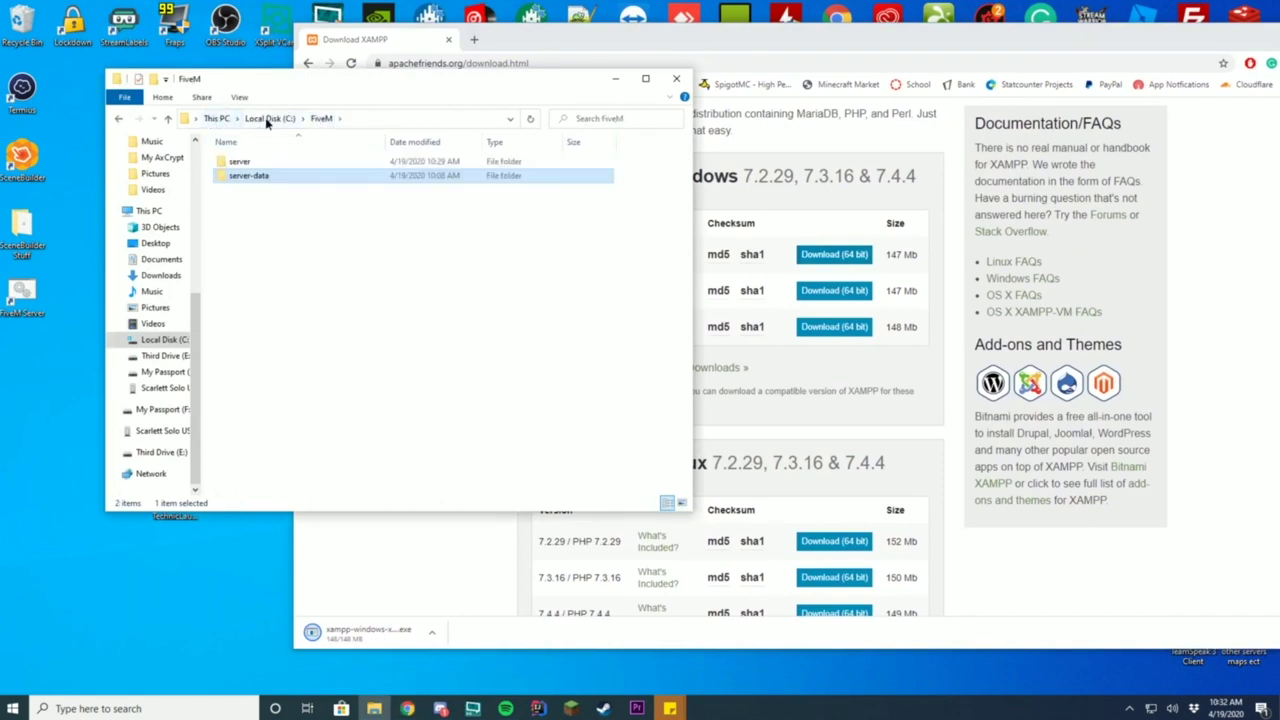
left_click(262, 118)
scroll(303, 434, "down", 3)
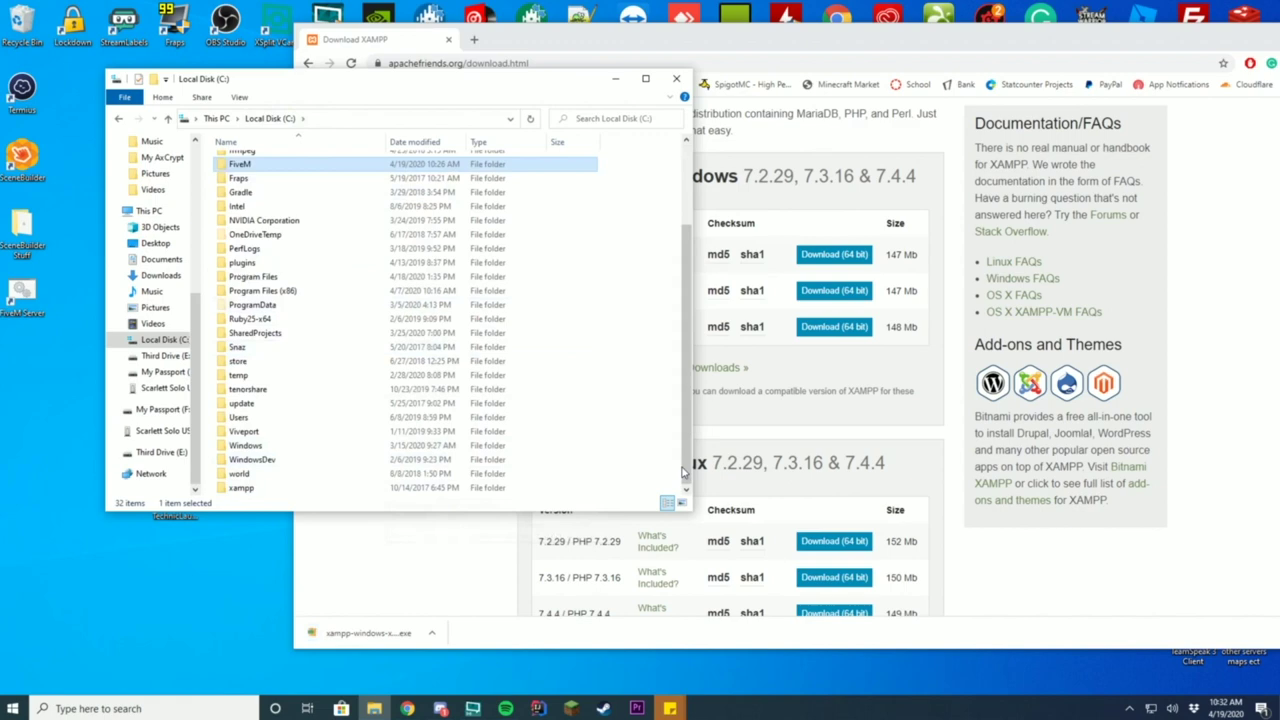
left_click(385, 630)
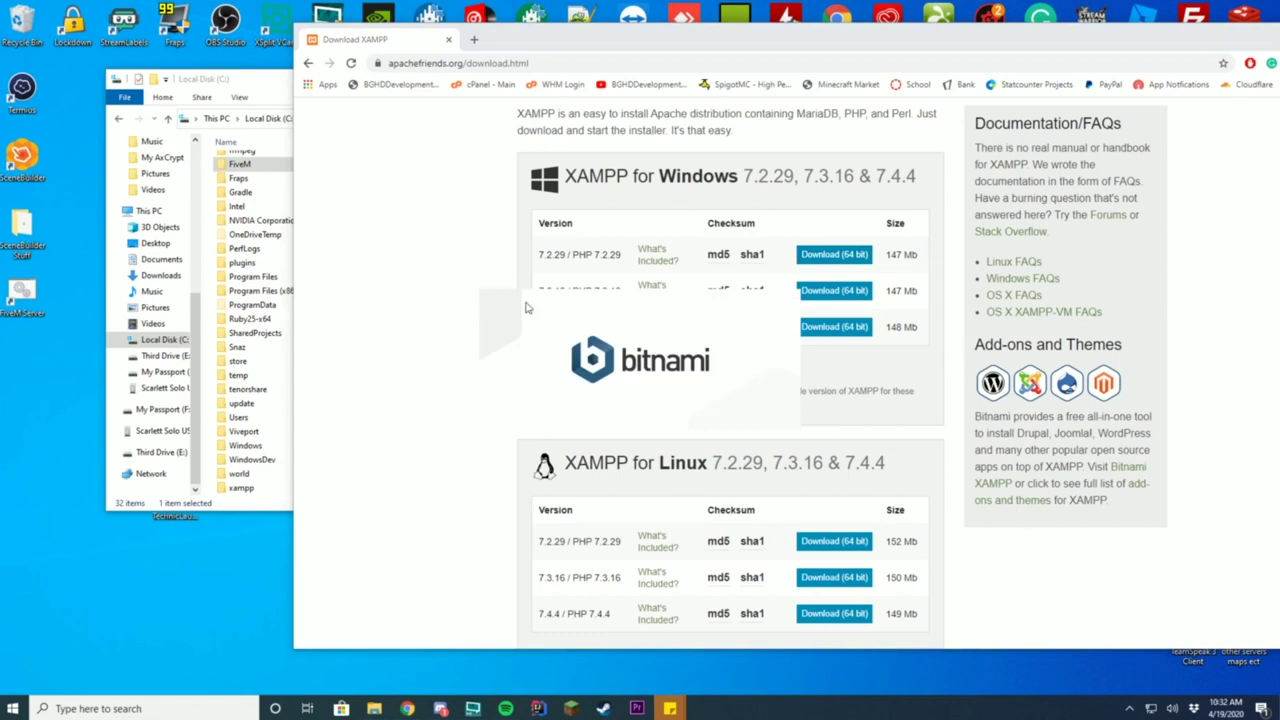
Step: Dismiss the warning and deselect Mercury Mail Server, Fake Sendmail and FileZilla FTP Server
left_click(641, 371)
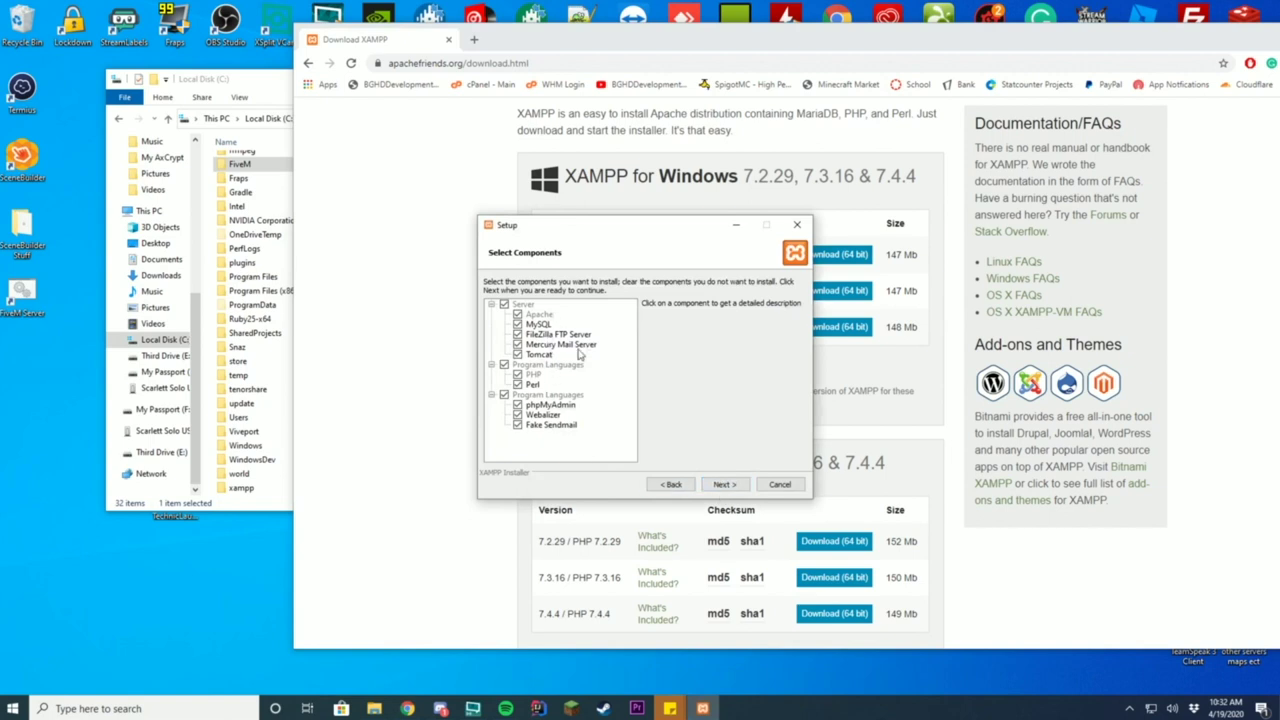
left_click(517, 344)
left_click(558, 407)
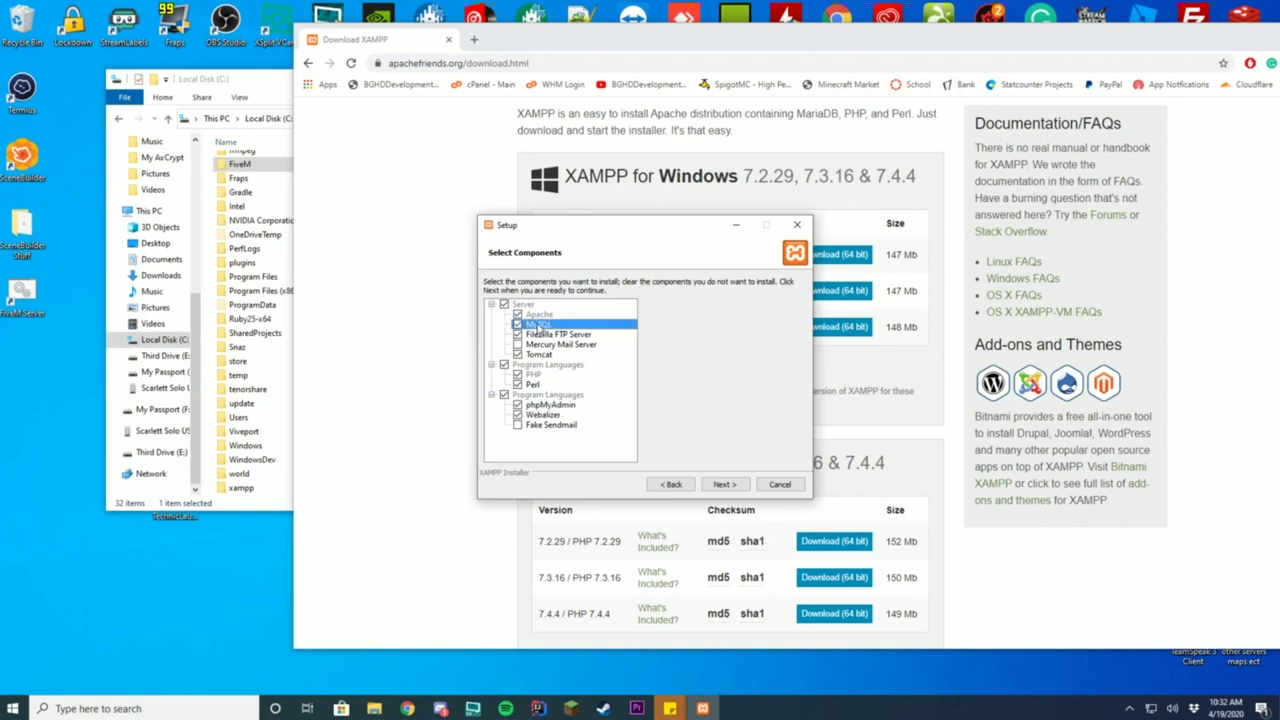
left_click(541, 328)
left_click(518, 334)
left_click(725, 484)
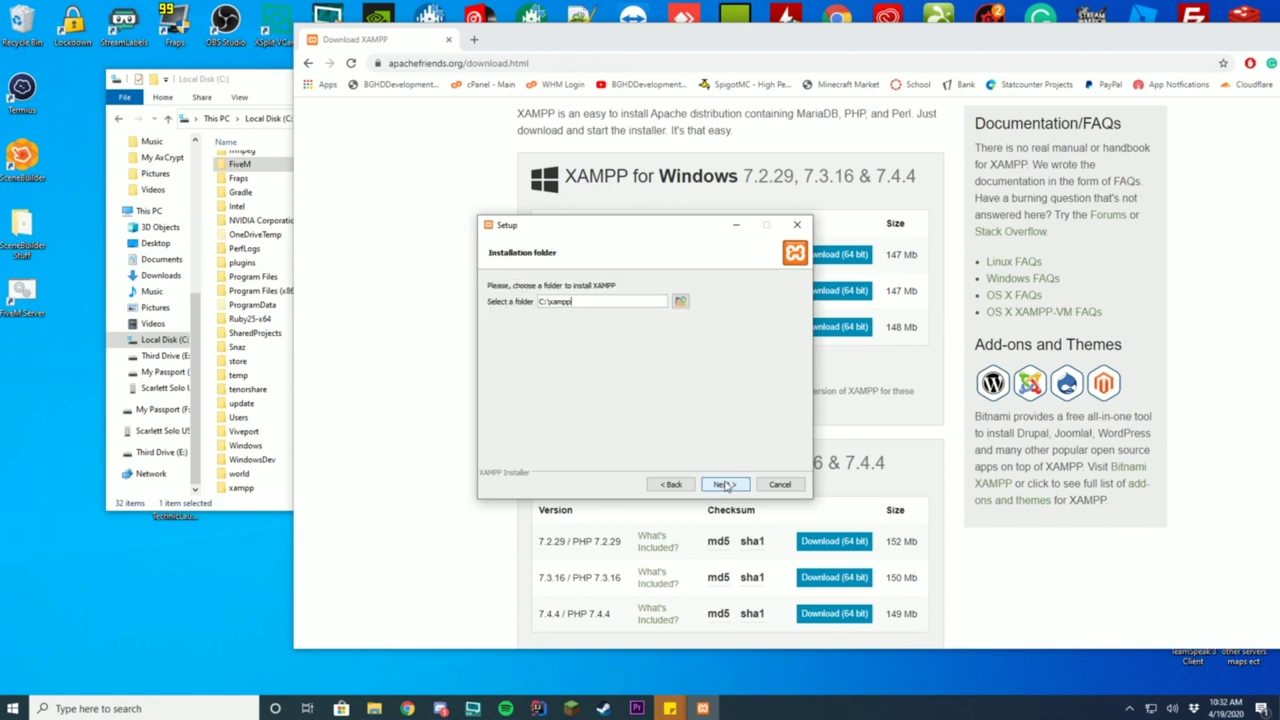
Step: Install into C:\xampp2, keeping English and declining the Bitnami offer
left_click(680, 301)
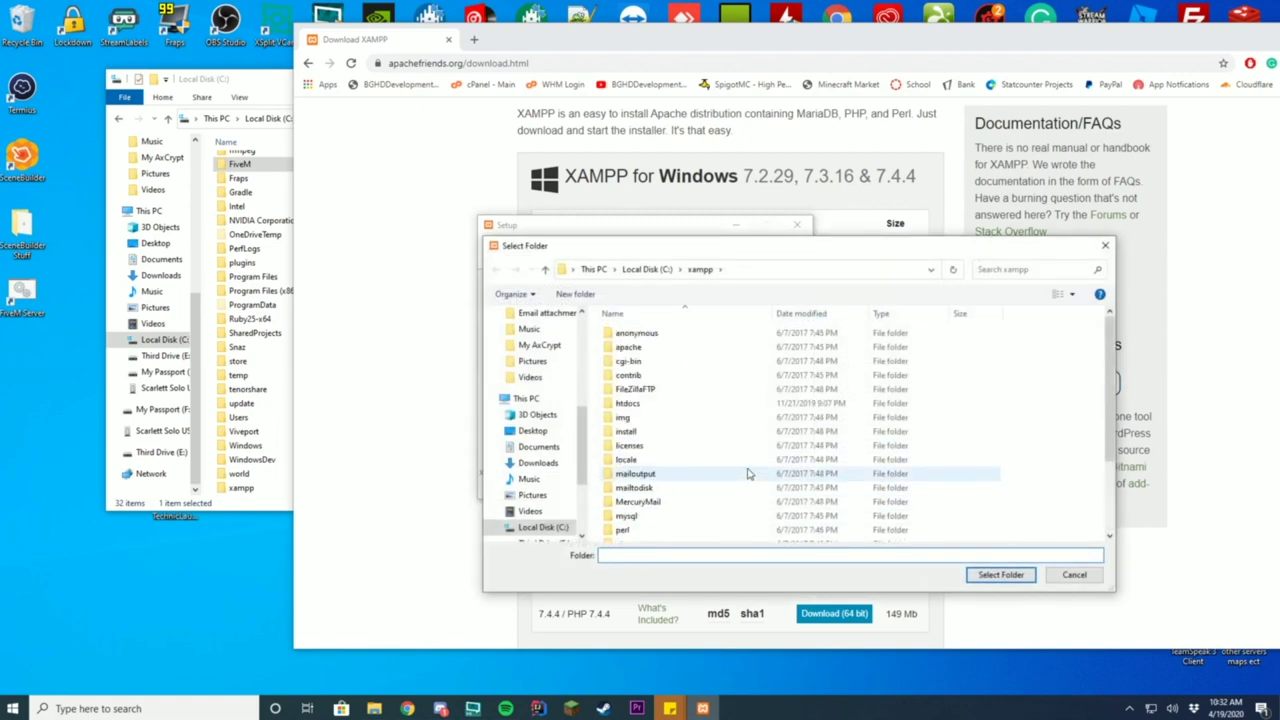
left_click(1056, 580)
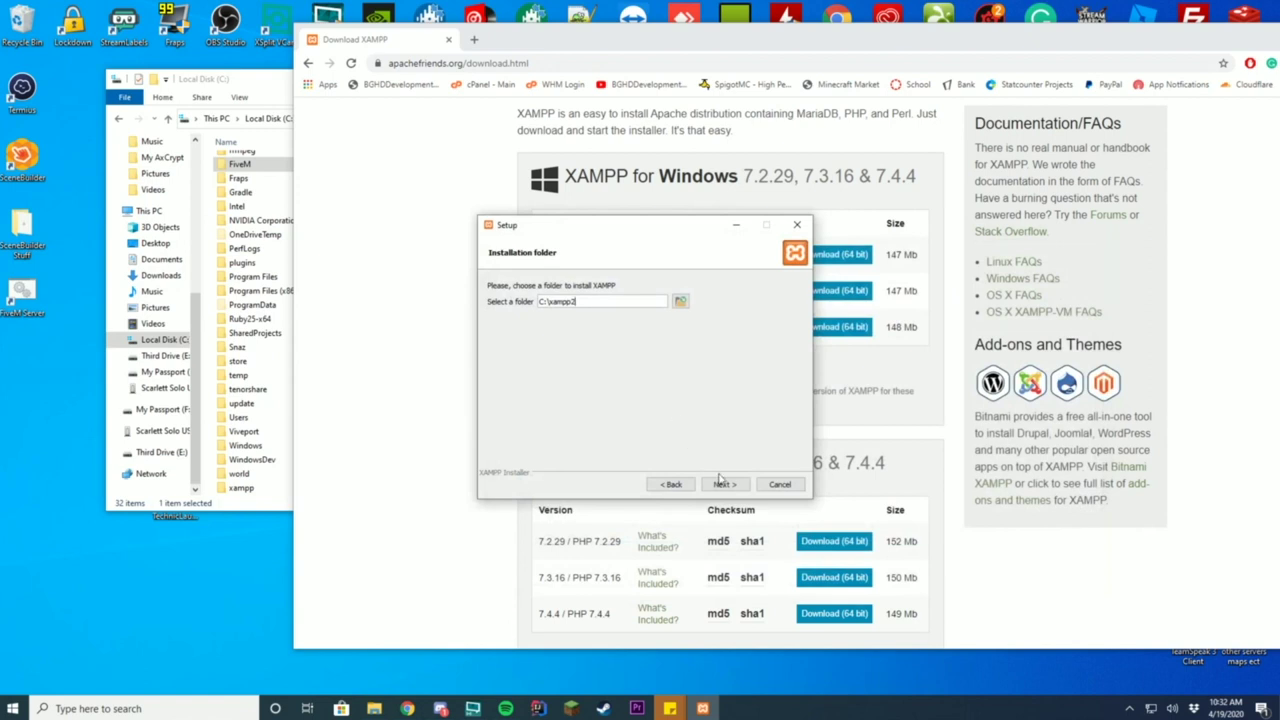
left_click(250, 500)
left_click(254, 489)
left_click(729, 407)
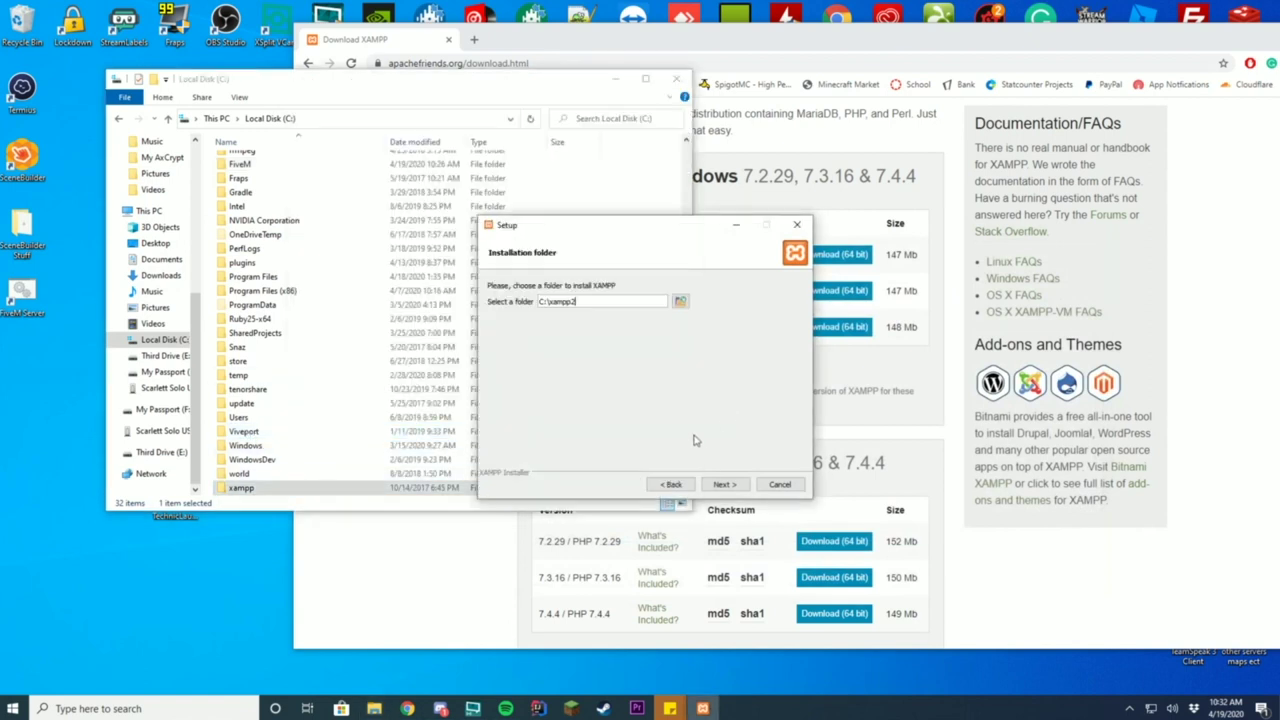
left_click(725, 484)
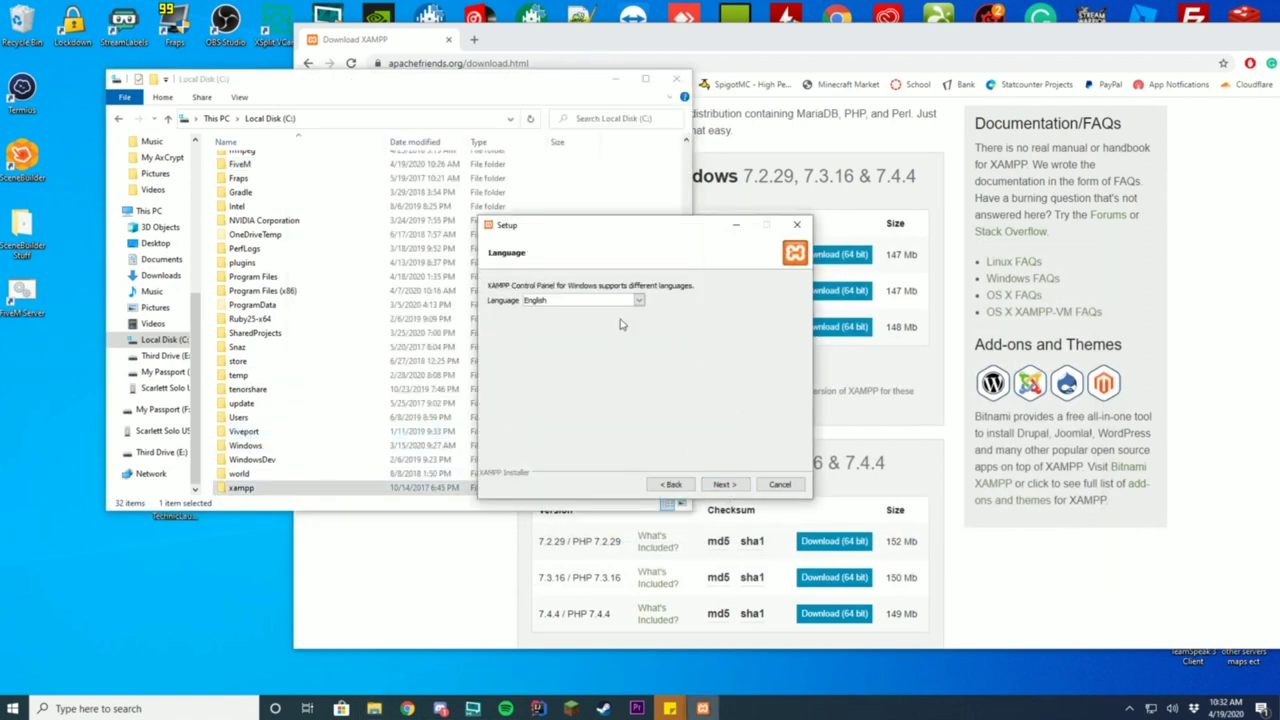
left_click(730, 486)
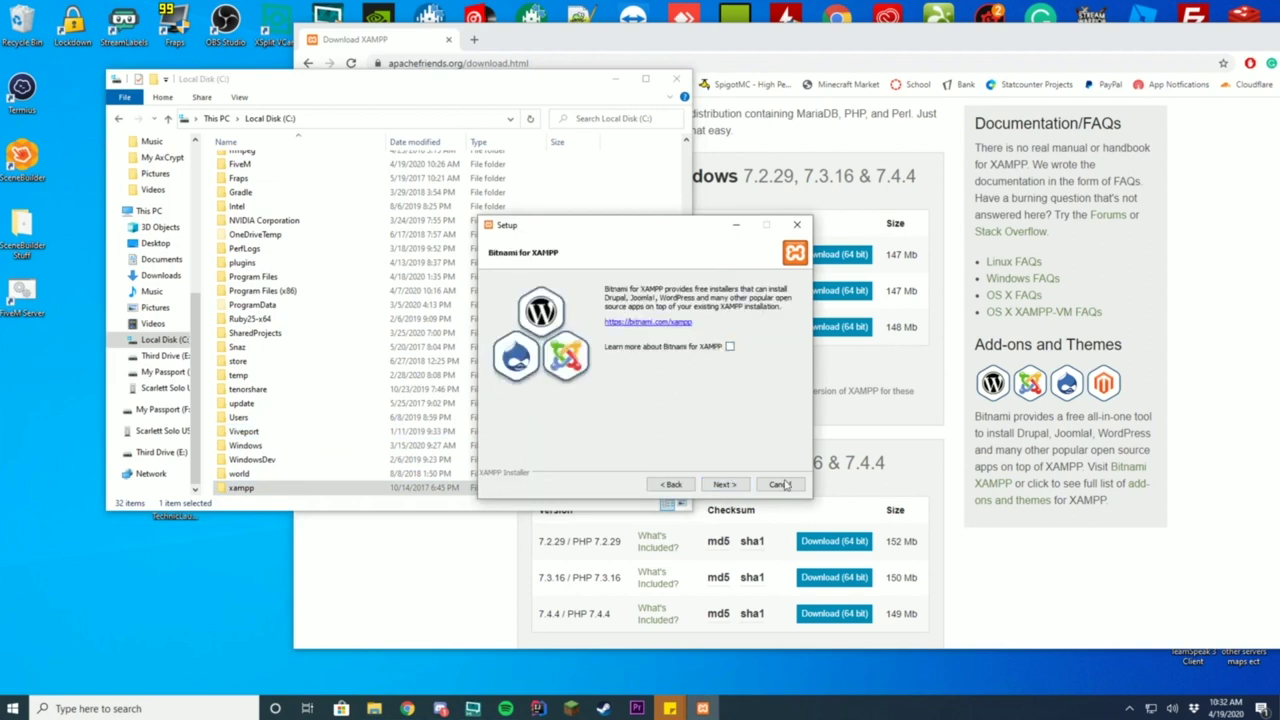
left_click(725, 484)
left_click(725, 484)
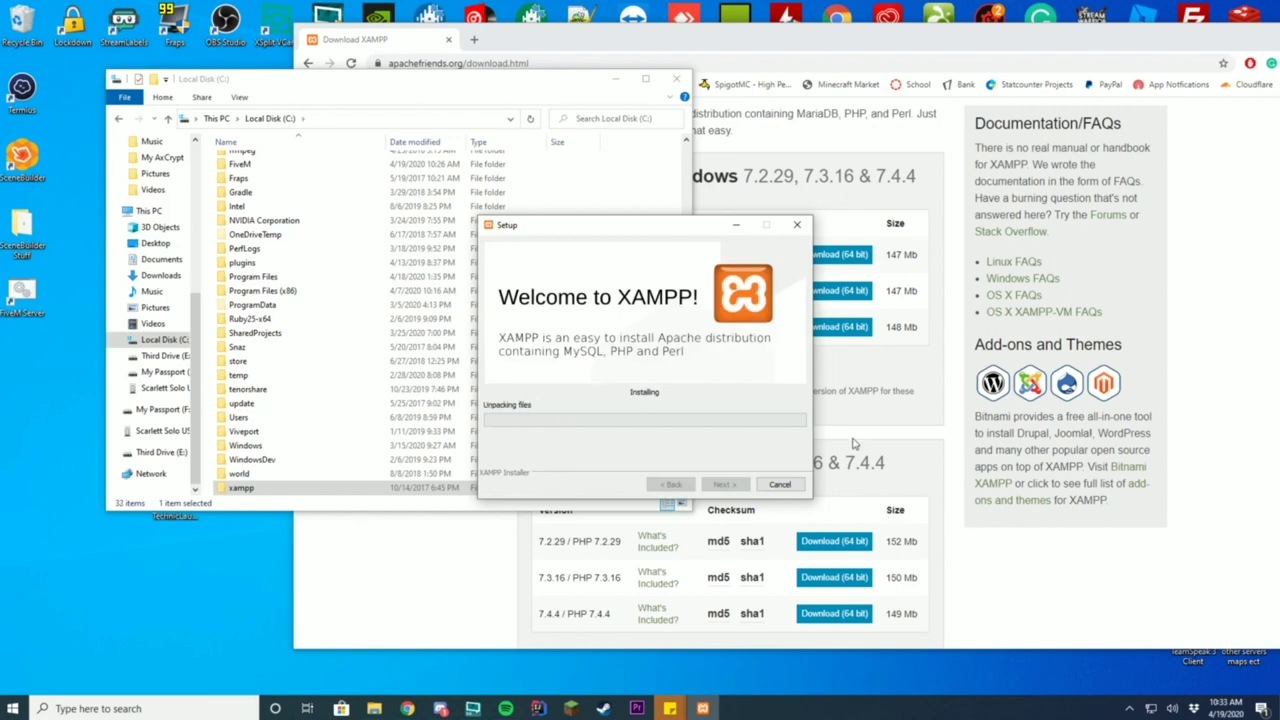
Step: Open the new C:\xampp2 folder in File Explorer and move the Setup window aside
scroll(340, 420, "down", 1)
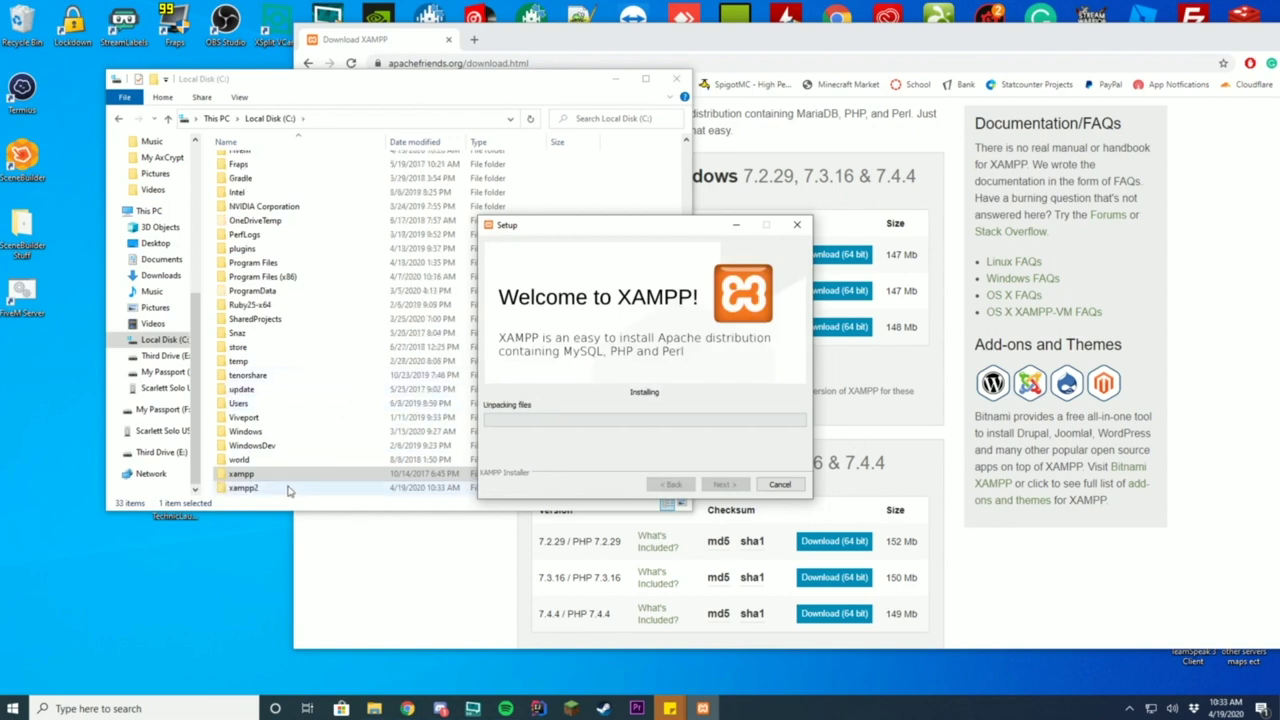
double_click(251, 494)
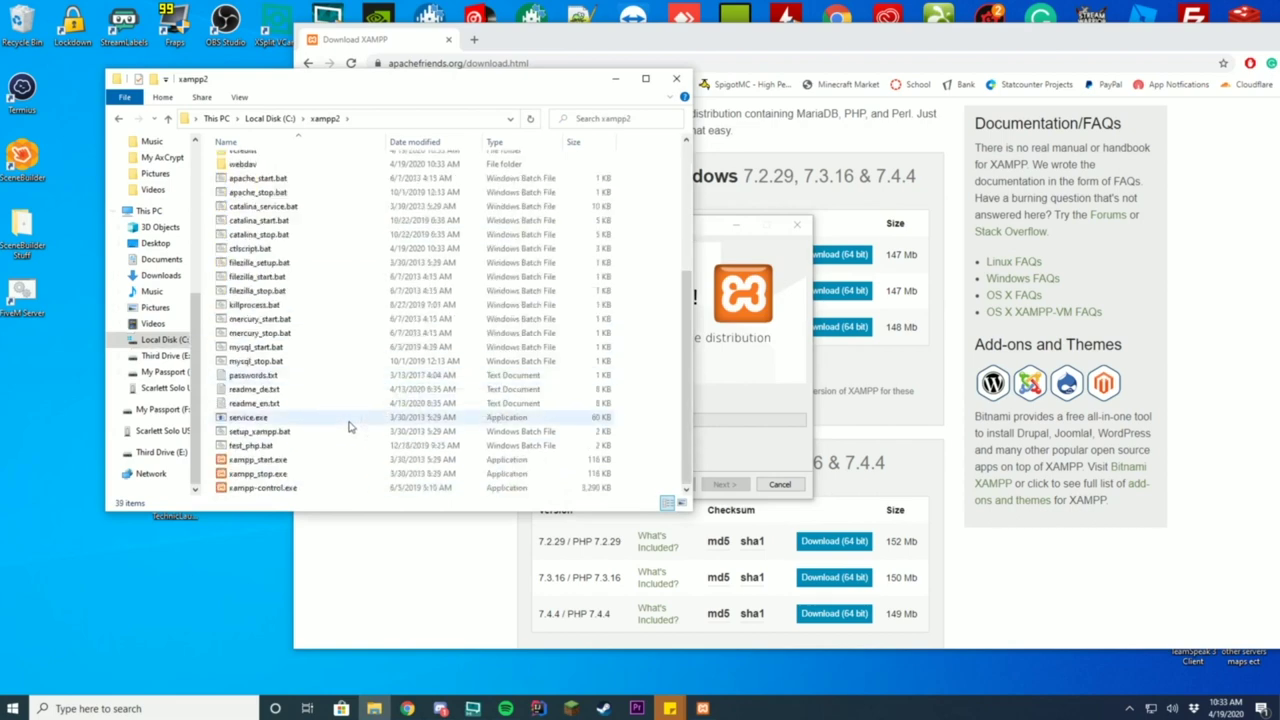
scroll(325, 483, "down", 5)
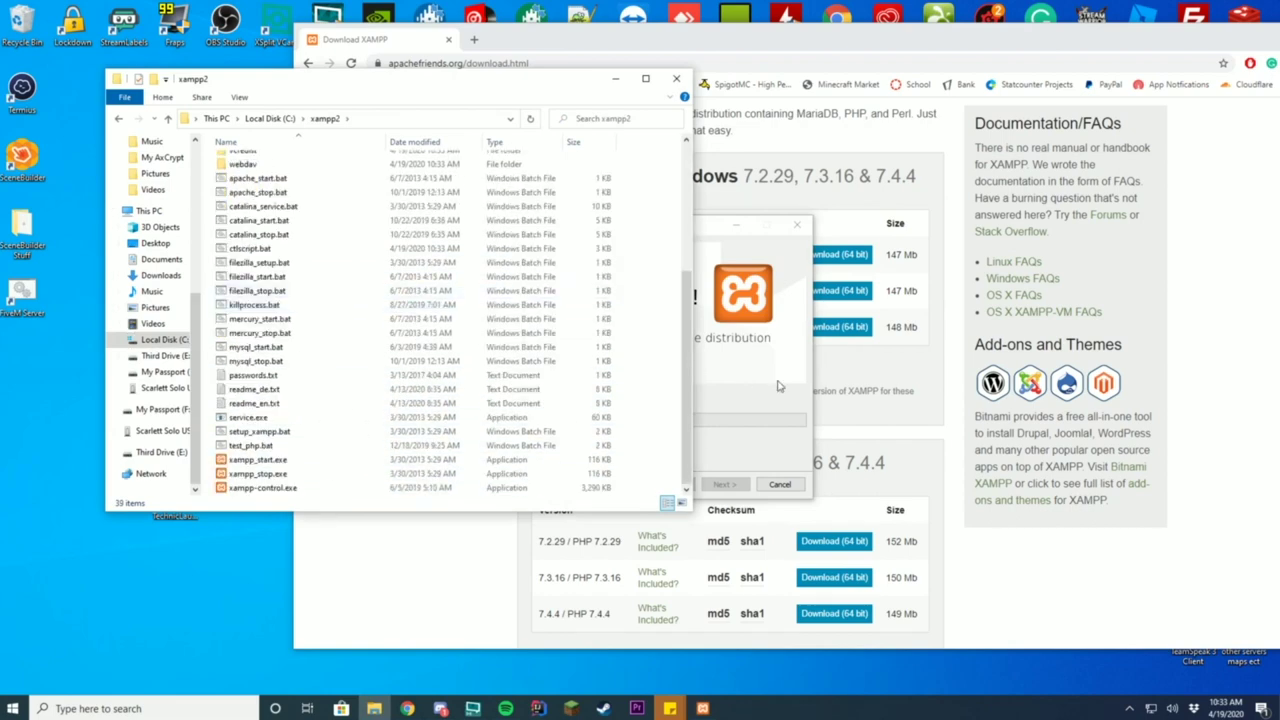
left_click_drag(708, 229, 962, 258)
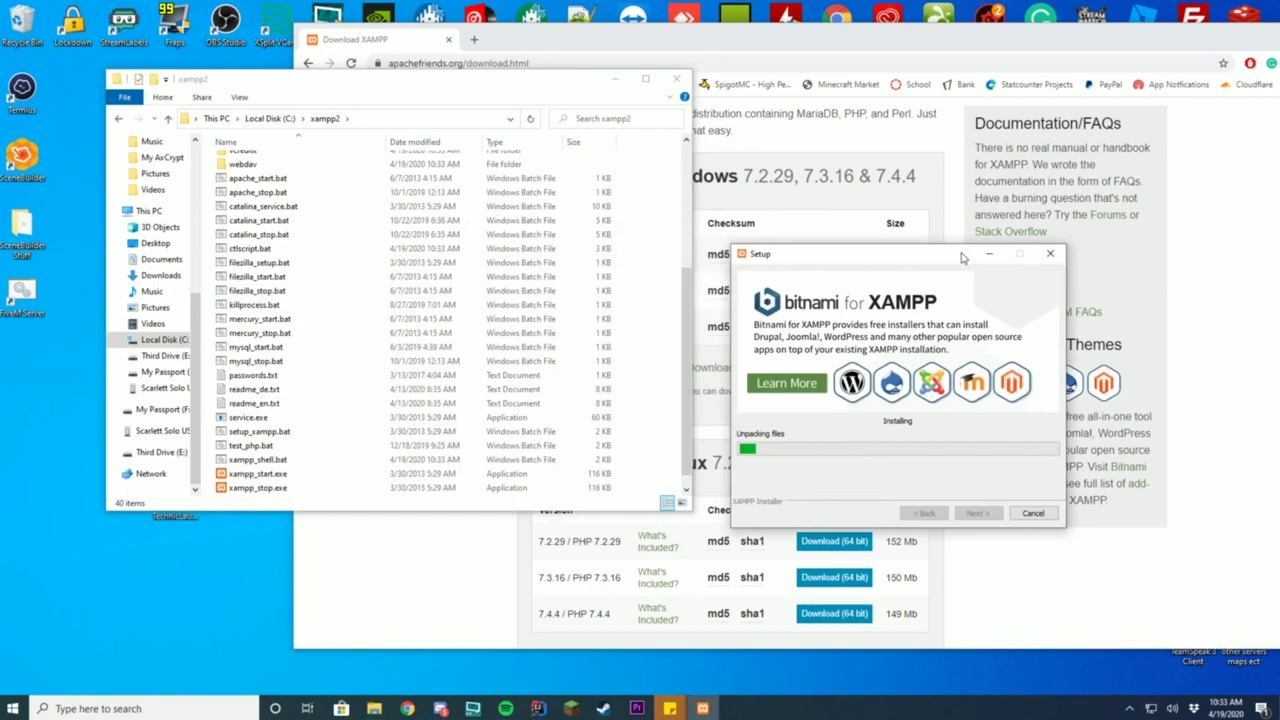
Step: Close the XAMPP download tab in Chrome and minimize the browser
left_click(669, 45)
left_click(475, 39)
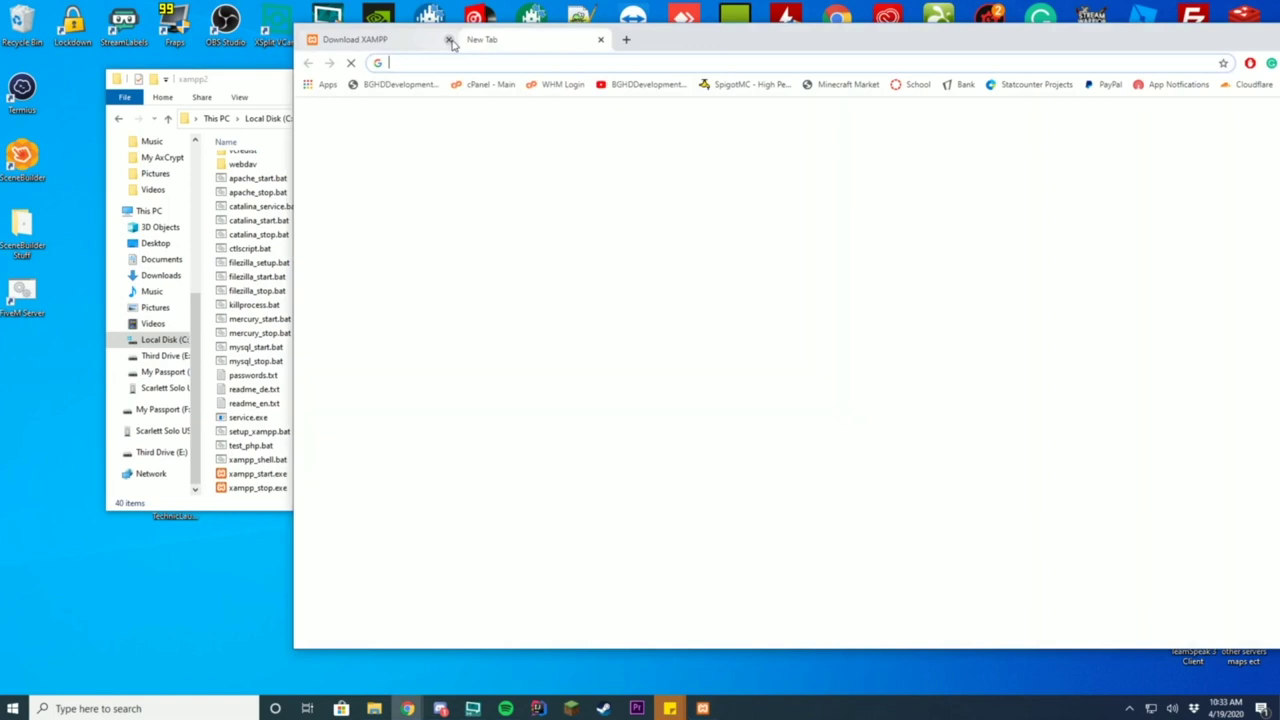
left_click(449, 39)
left_click_drag(629, 43, 386, 29)
left_click(1091, 28)
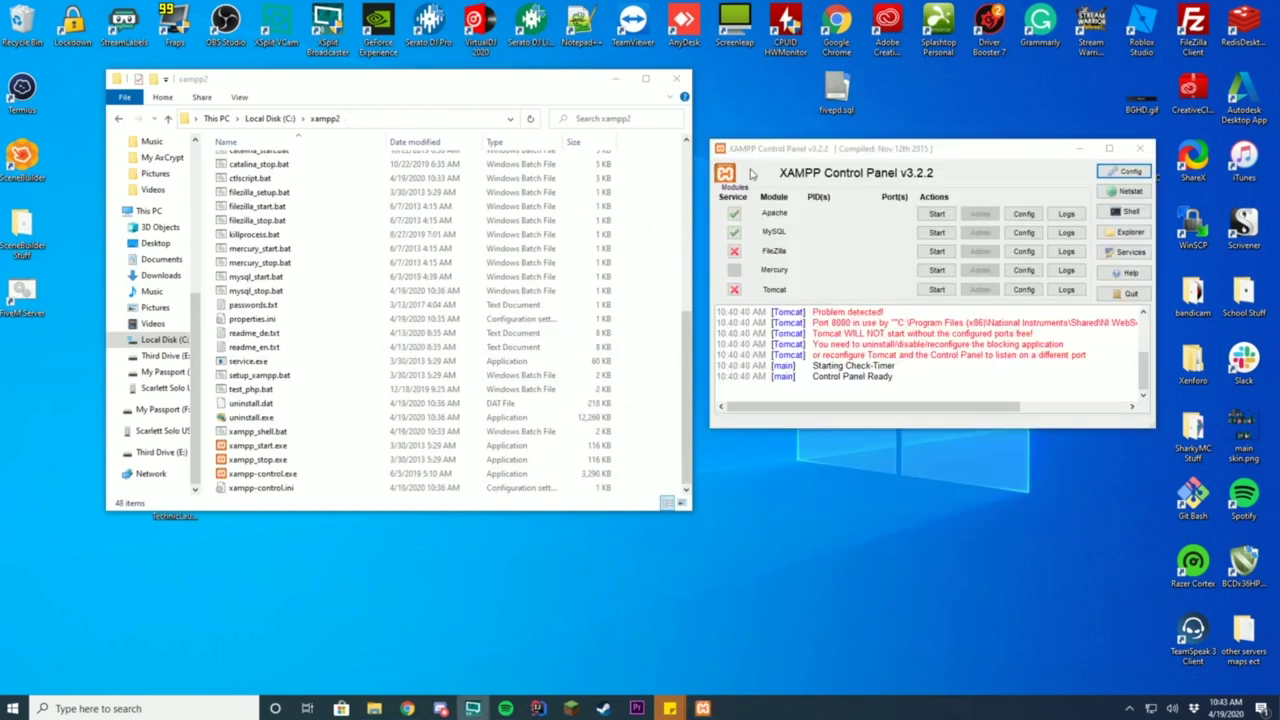
Step: Start MySQL and Apache, then open phpMyAdmin from MySQL's Admin button
left_click_drag(834, 147, 822, 157)
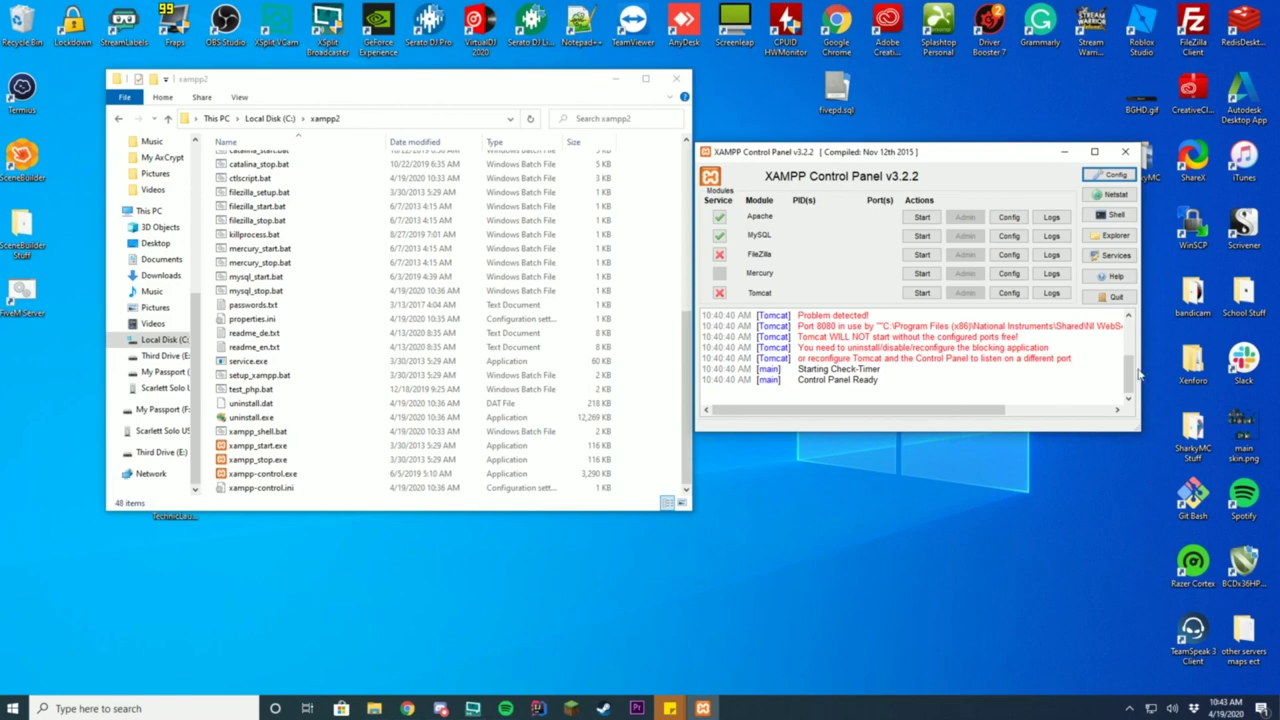
left_click(922, 236)
left_click(922, 218)
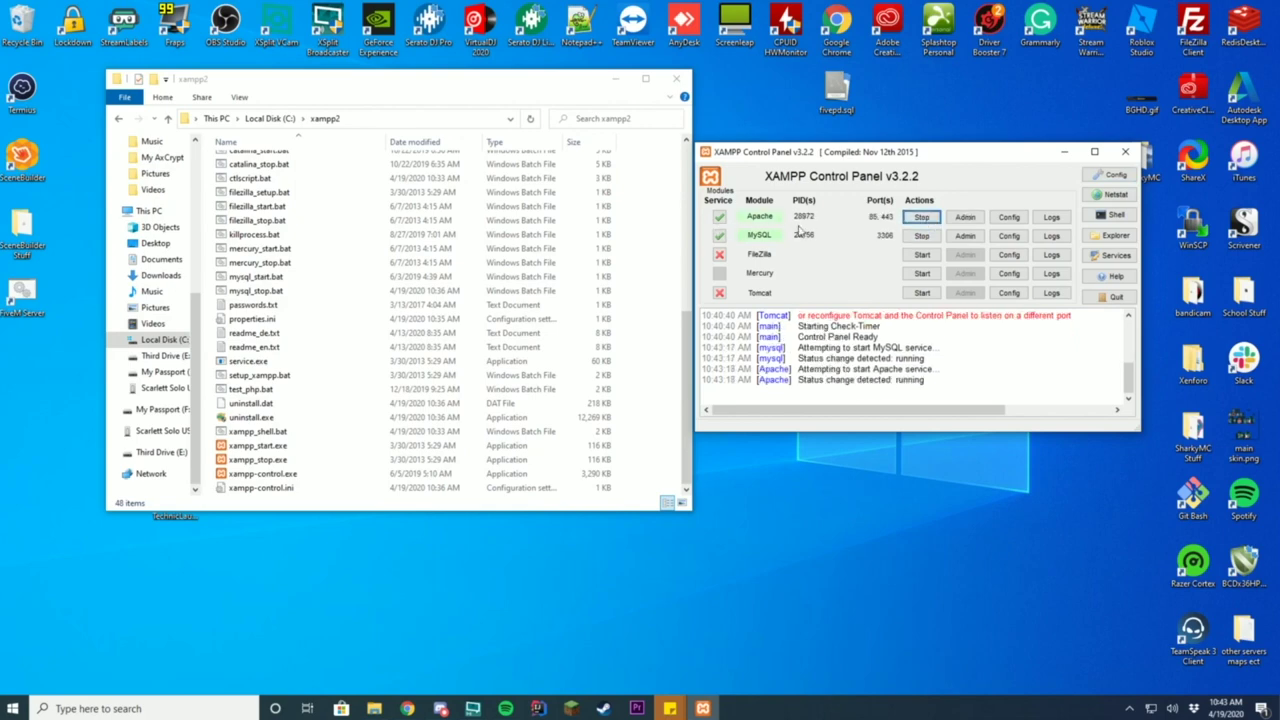
left_click(965, 237)
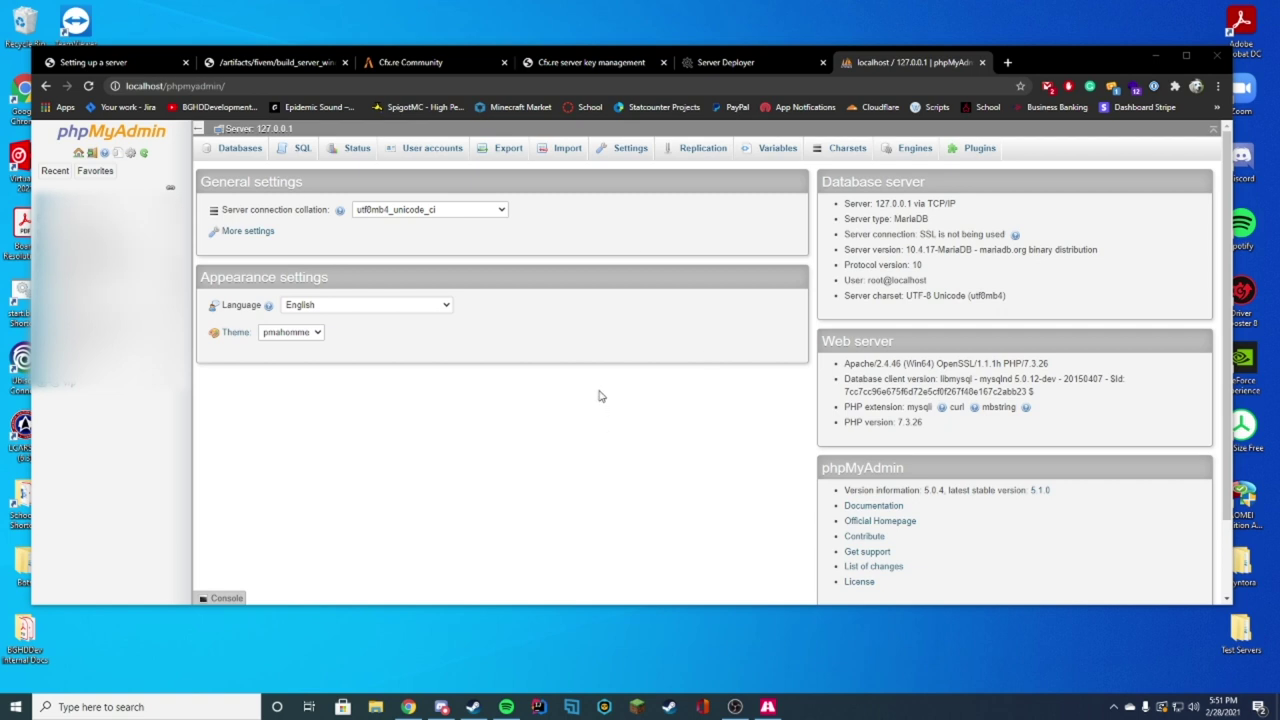
Step: Check the txAdmin deployer page, then begin adding a user account in phpMyAdmin
left_click(746, 64)
scroll(919, 374, "down", 1)
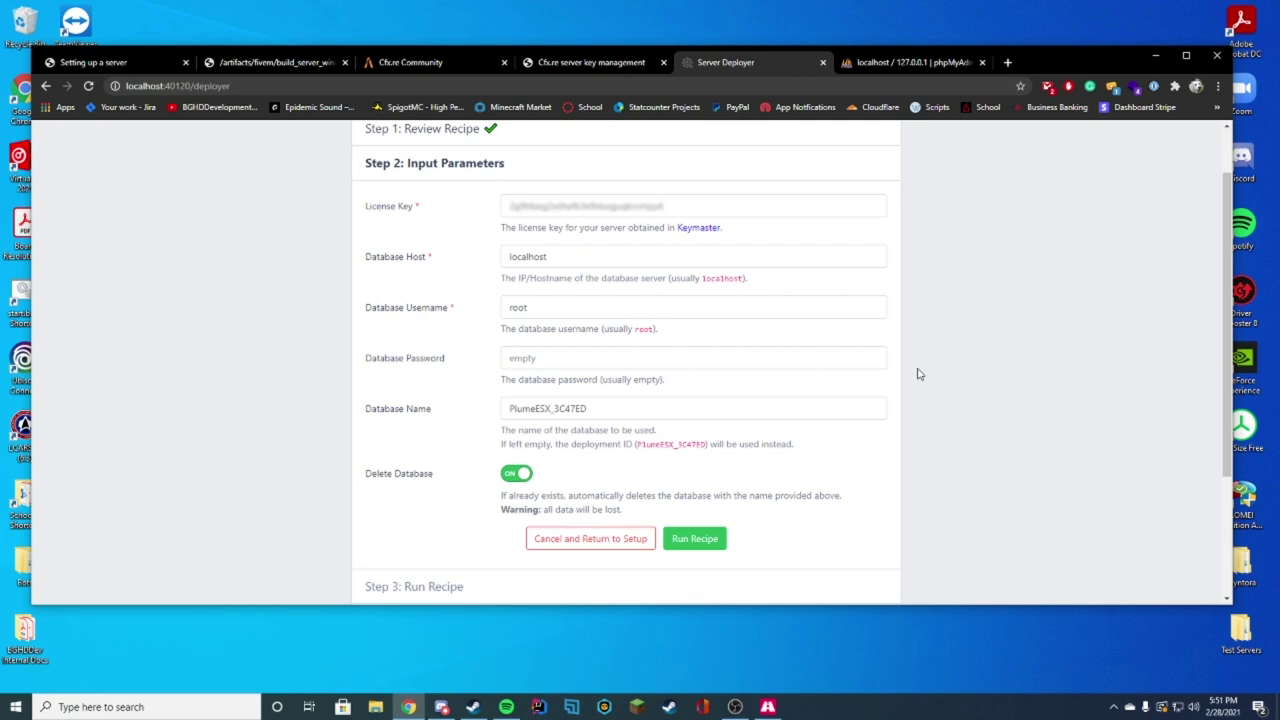
scroll(919, 374, "down", 1)
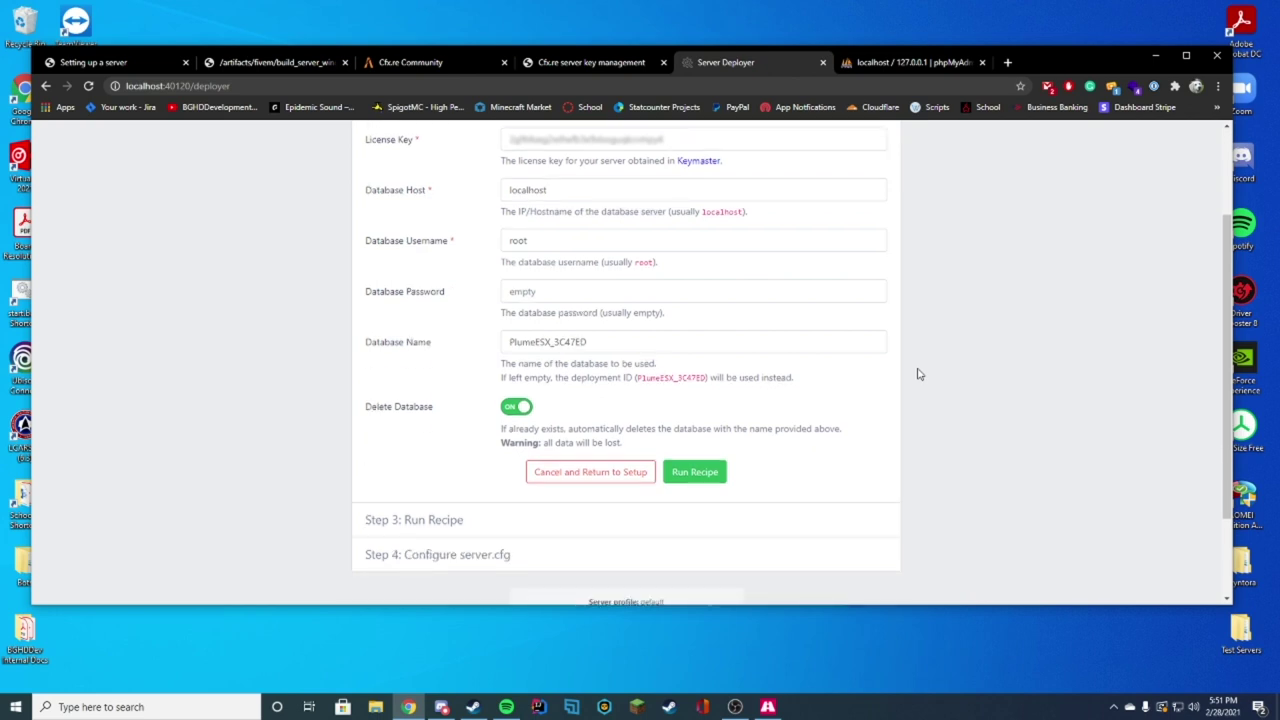
left_click(935, 62)
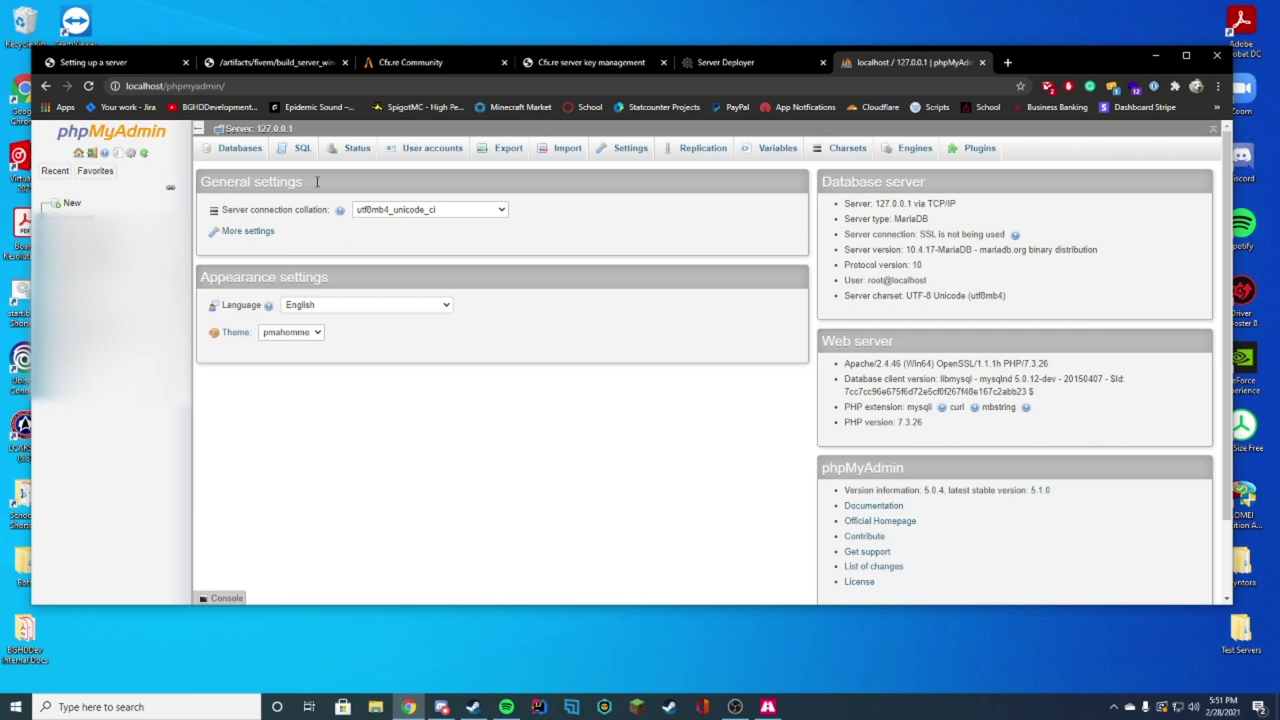
left_click(436, 157)
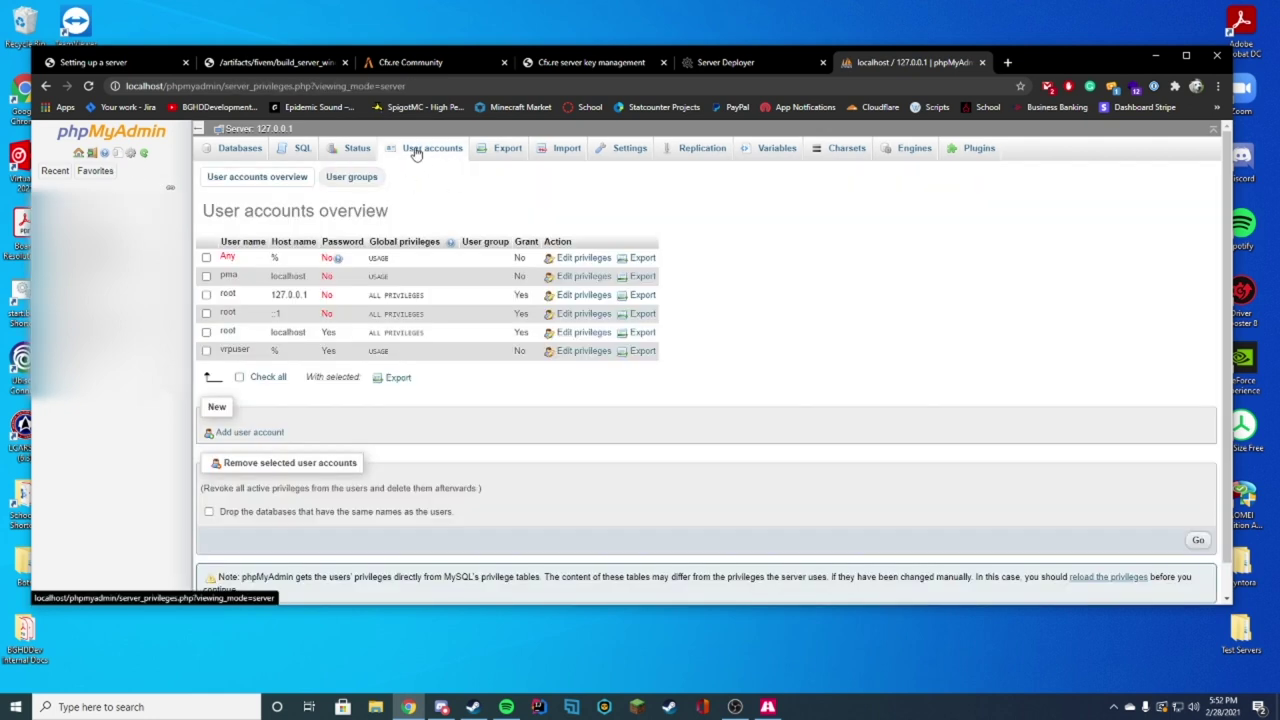
left_click(252, 442)
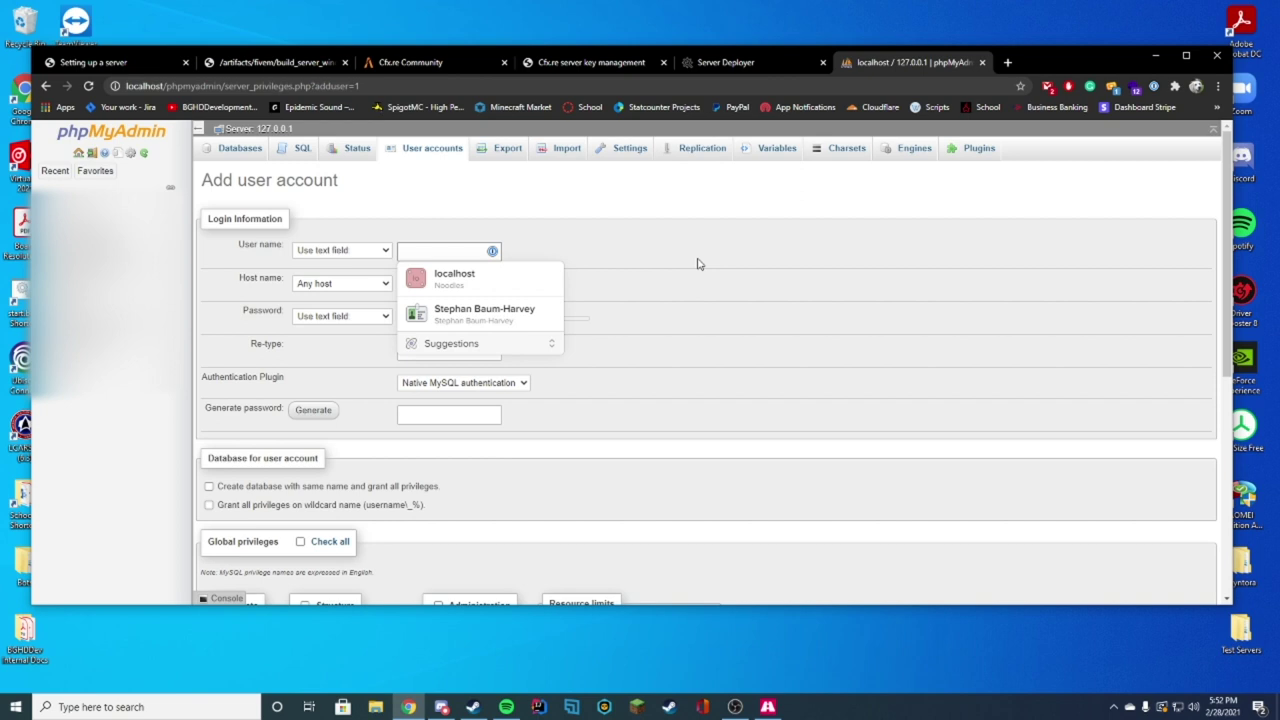
Step: Enter user name ESX, host Any (%), and the account password with confirmation
type("ESX")
left_click(420, 286)
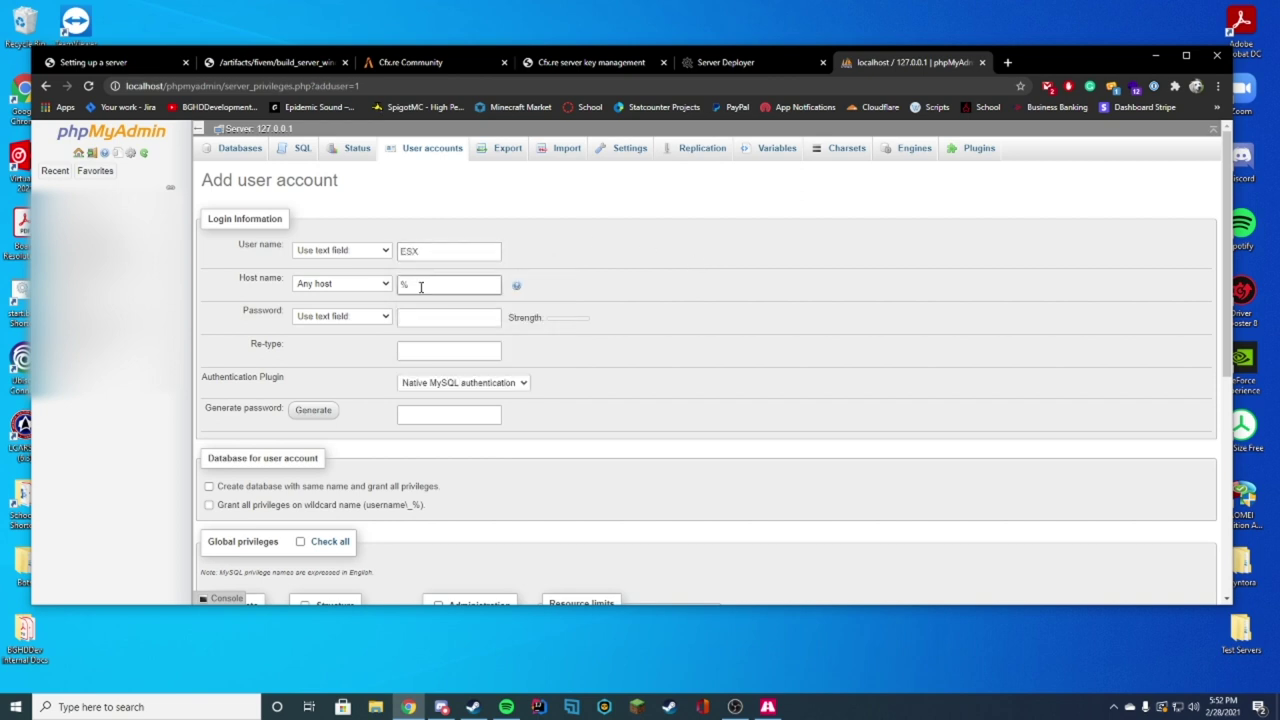
left_click(437, 316)
type("1234567")
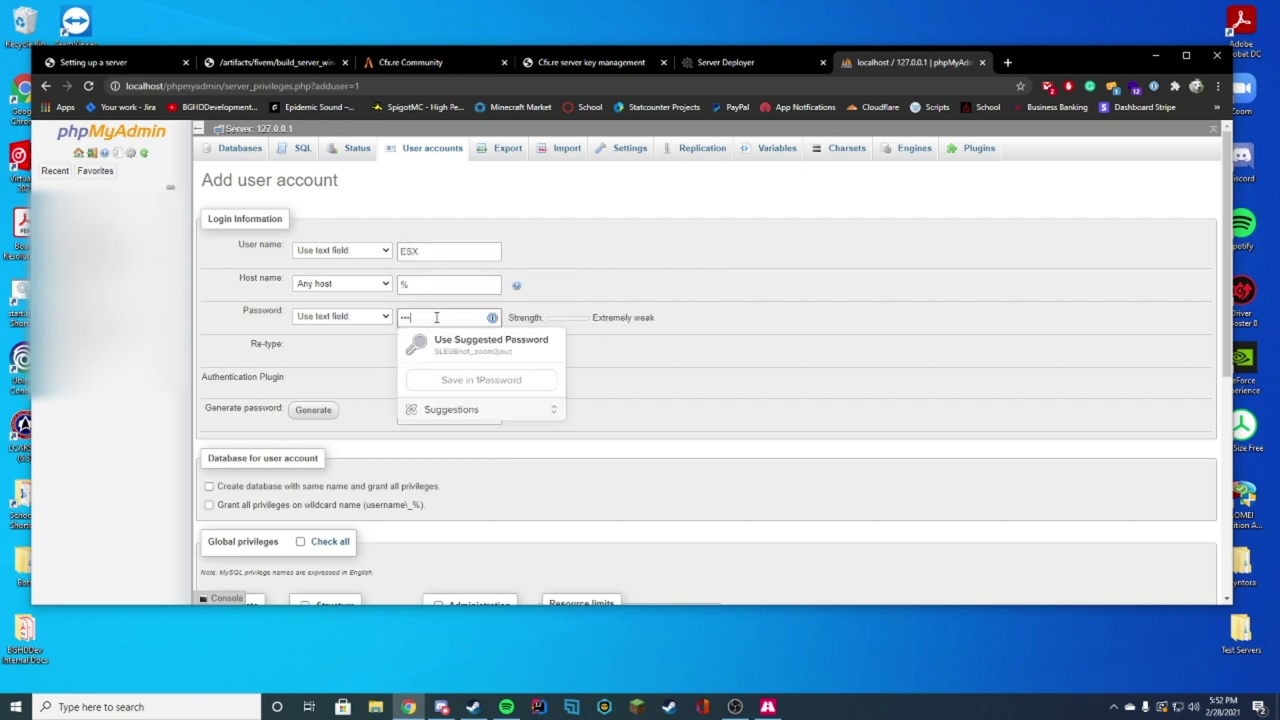
type("8")
left_click(444, 350)
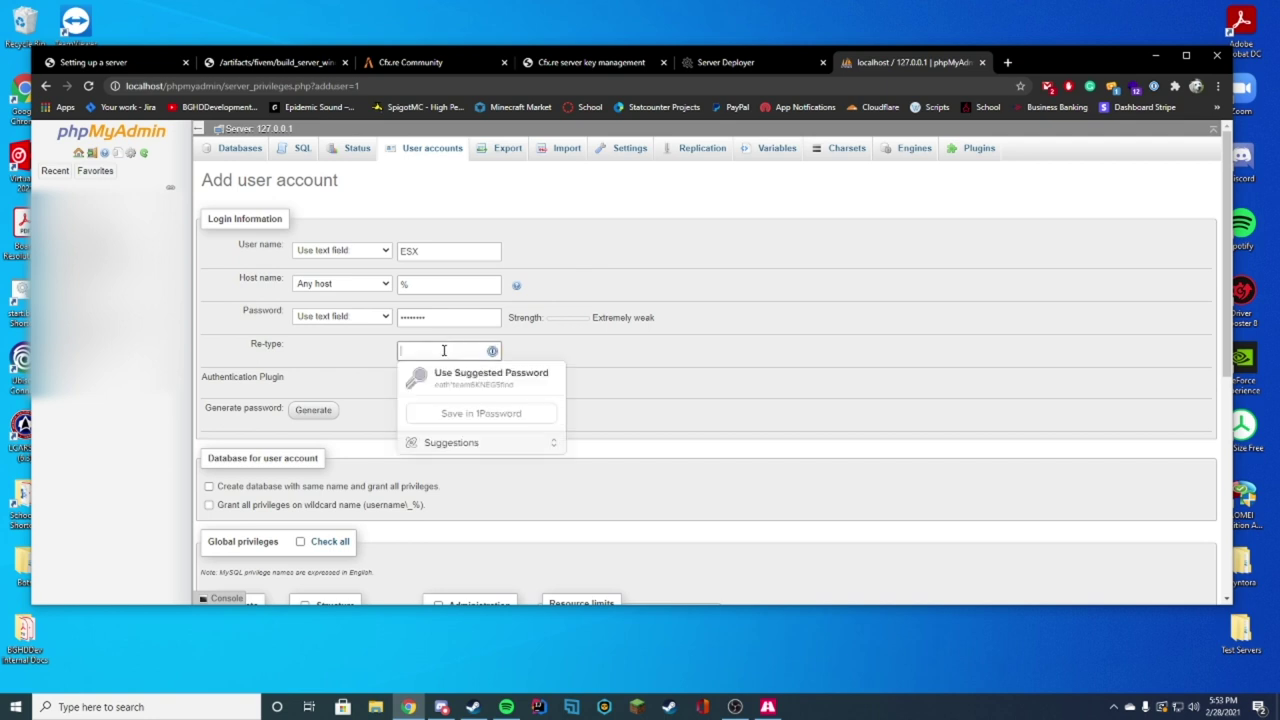
type("12345678")
left_click(624, 294)
Step: Create the ESX account with its same-name database and open the new esx database
scroll(419, 264, "down", 2)
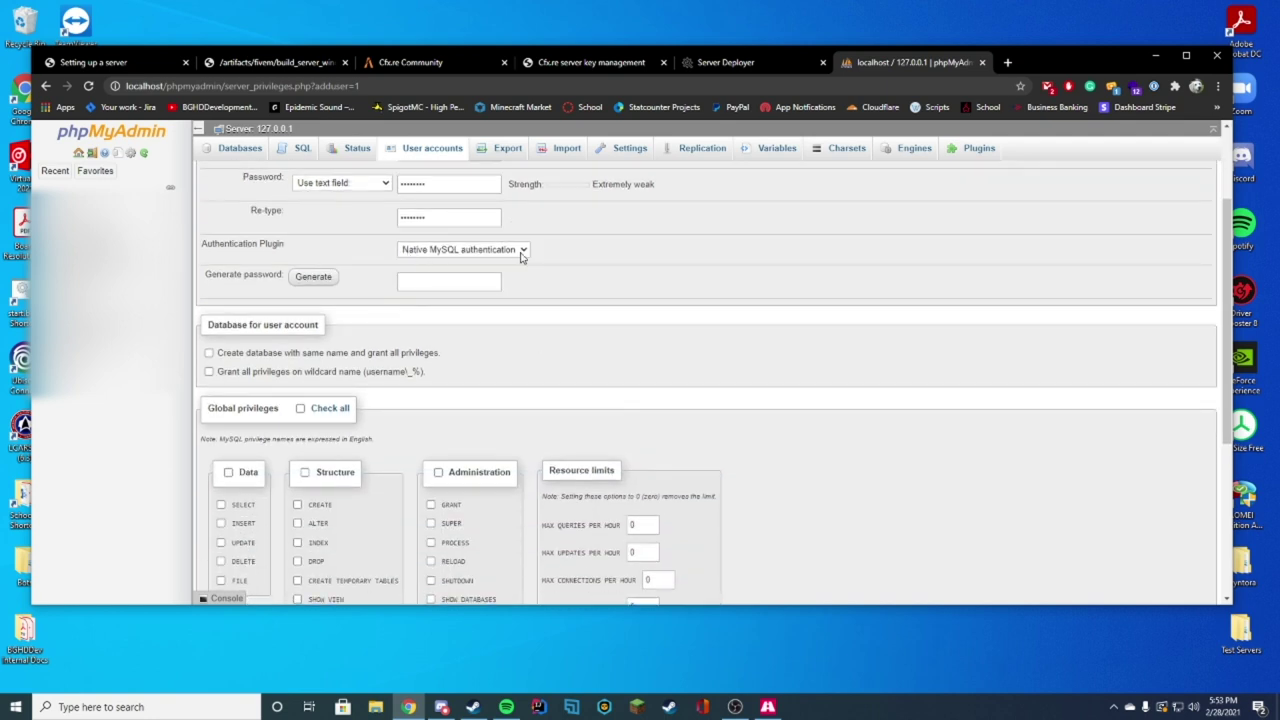
scroll(614, 274, "down", 2)
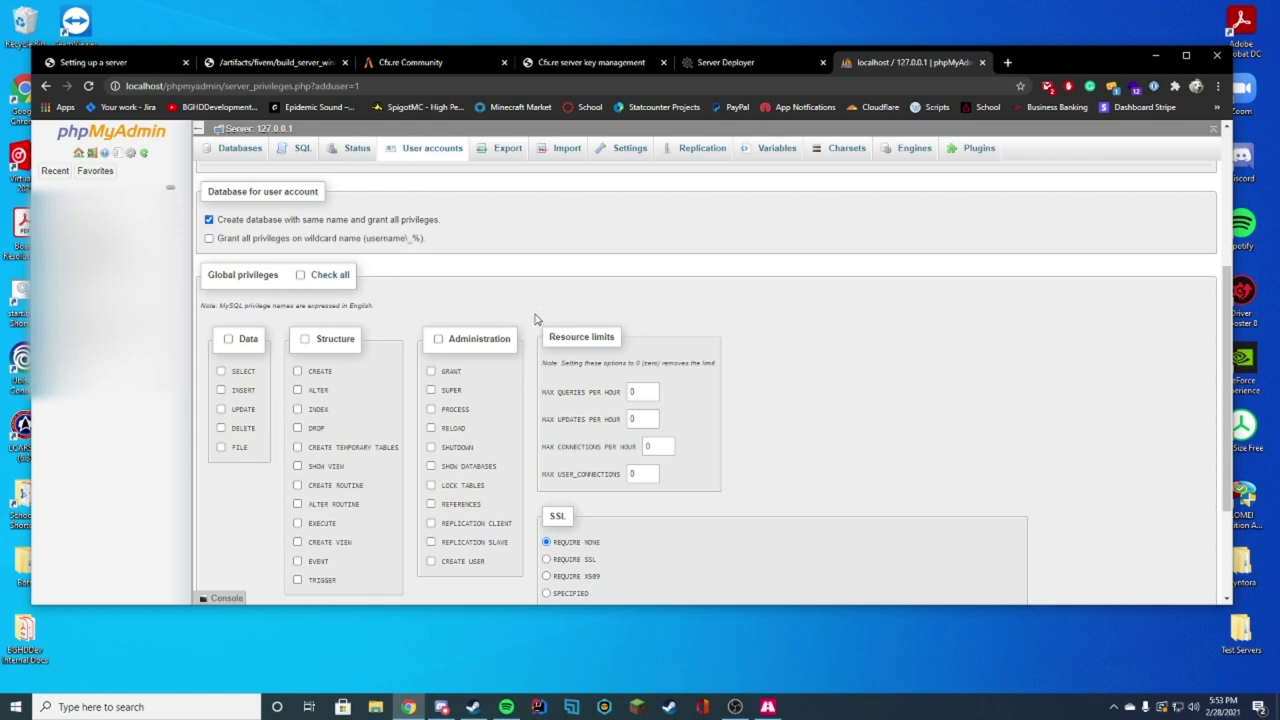
scroll(535, 318, "down", 3)
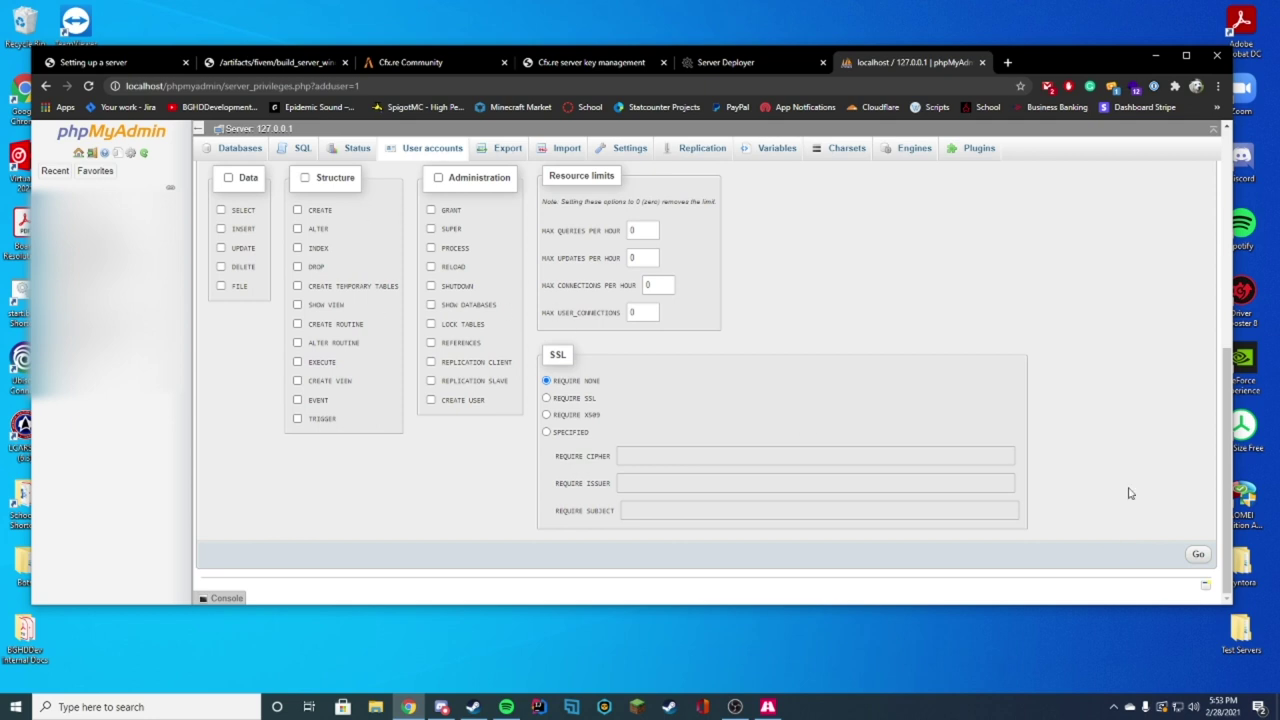
left_click(1198, 554)
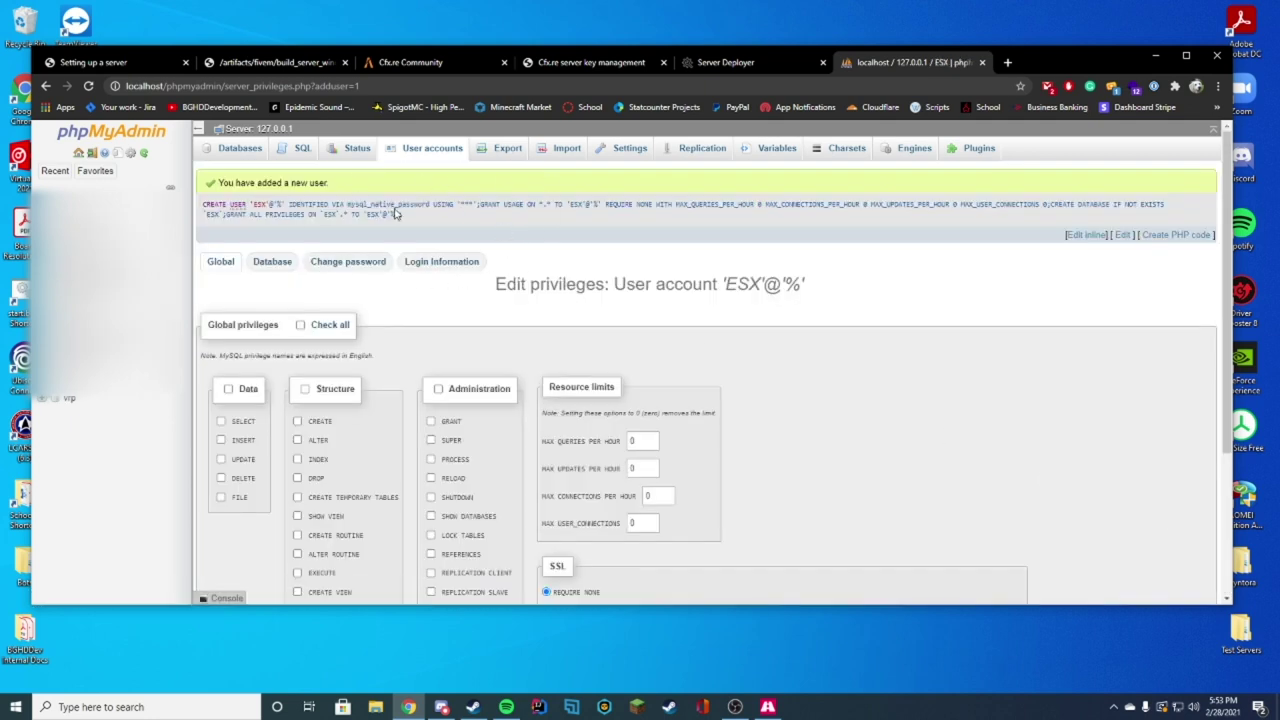
left_click(68, 249)
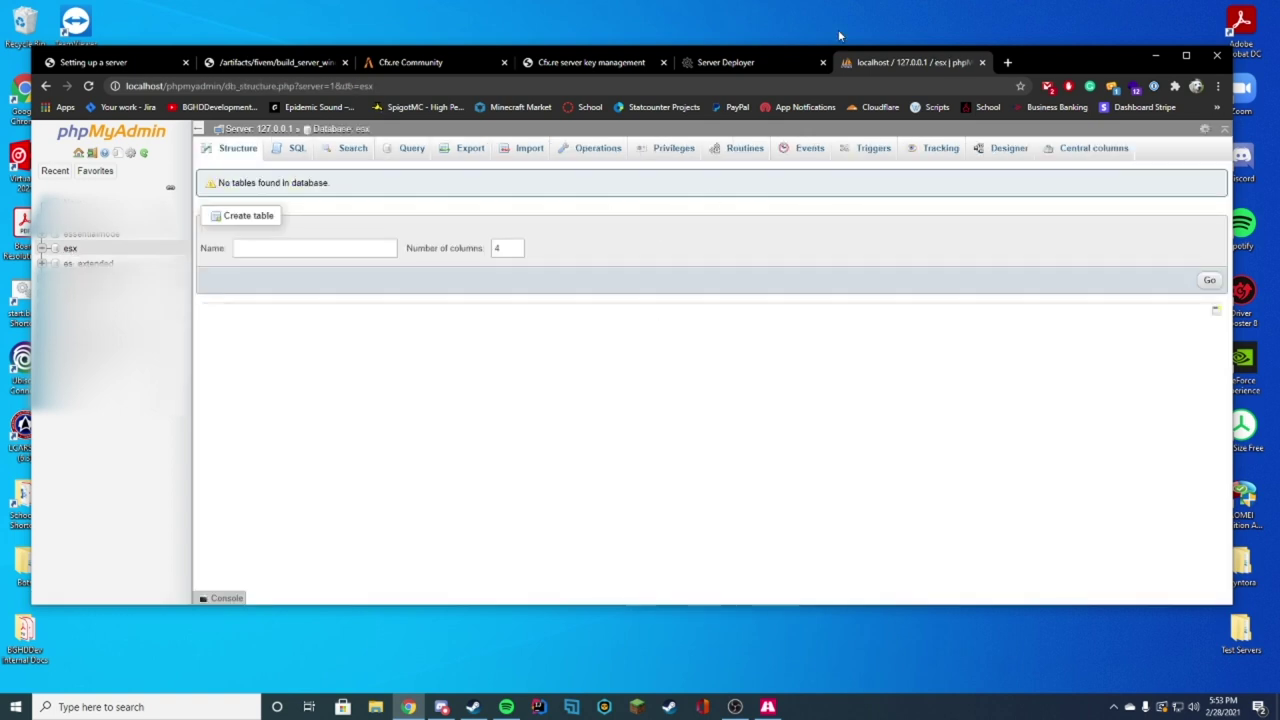
left_click(768, 68)
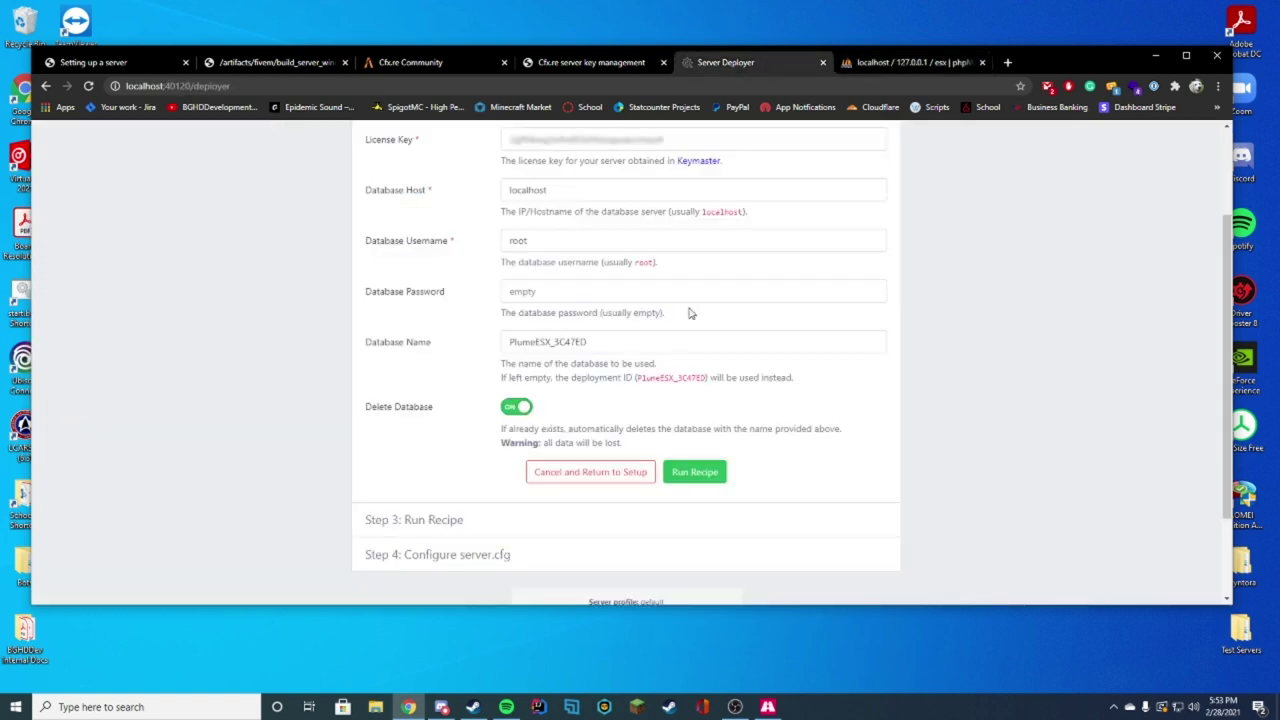
Step: Set Database Username to ESX, enter the database password, and switch off Delete Database
double_click(543, 236)
type("ESX")
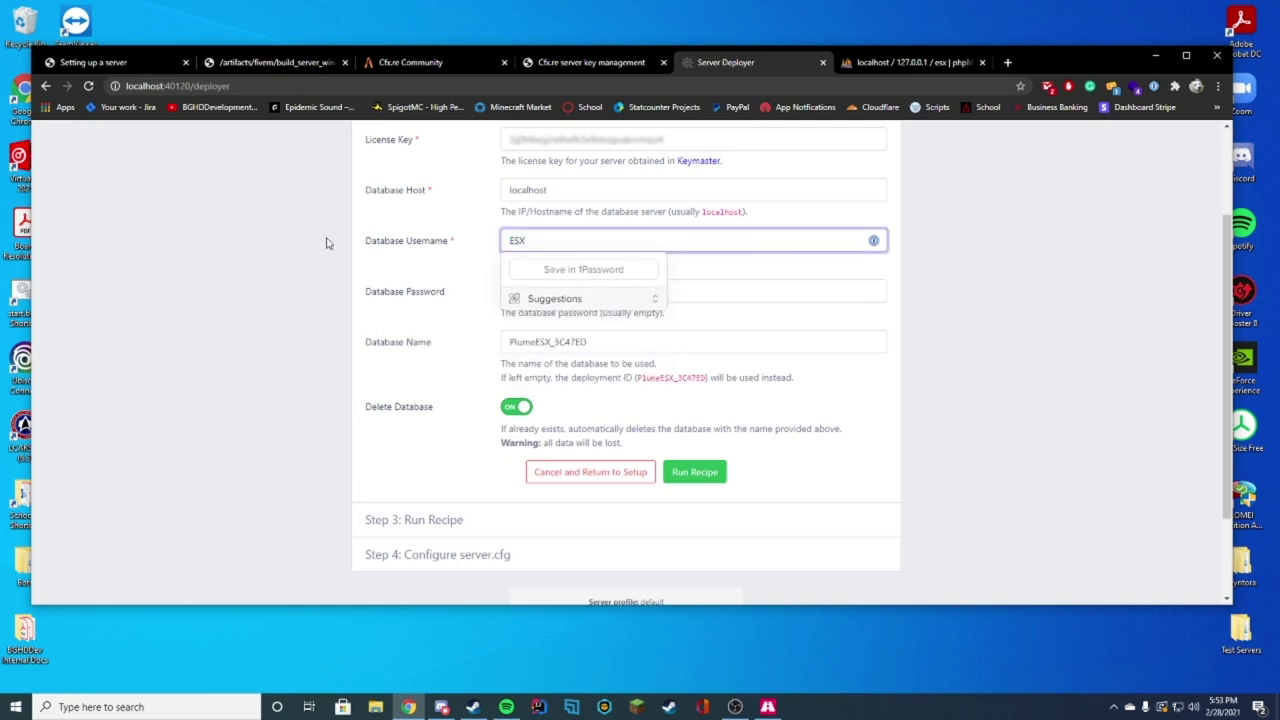
left_click(537, 290)
type("passwo")
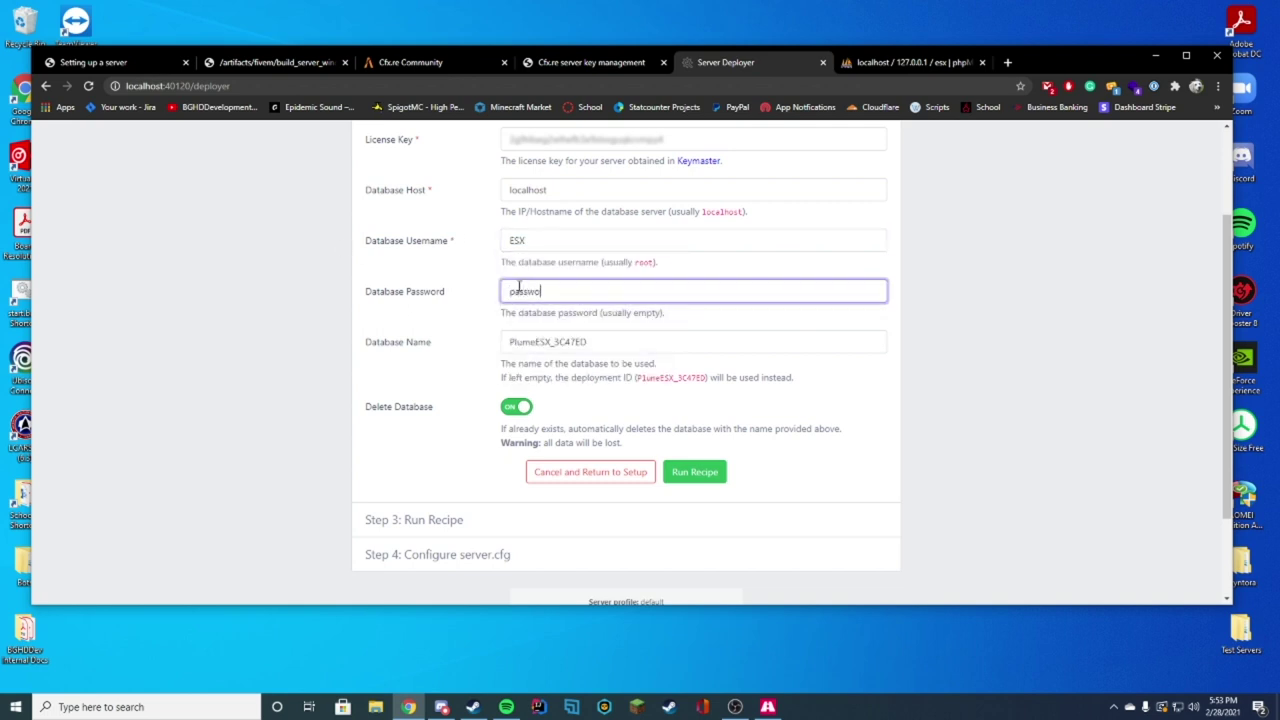
type("rd")
double_click(609, 340)
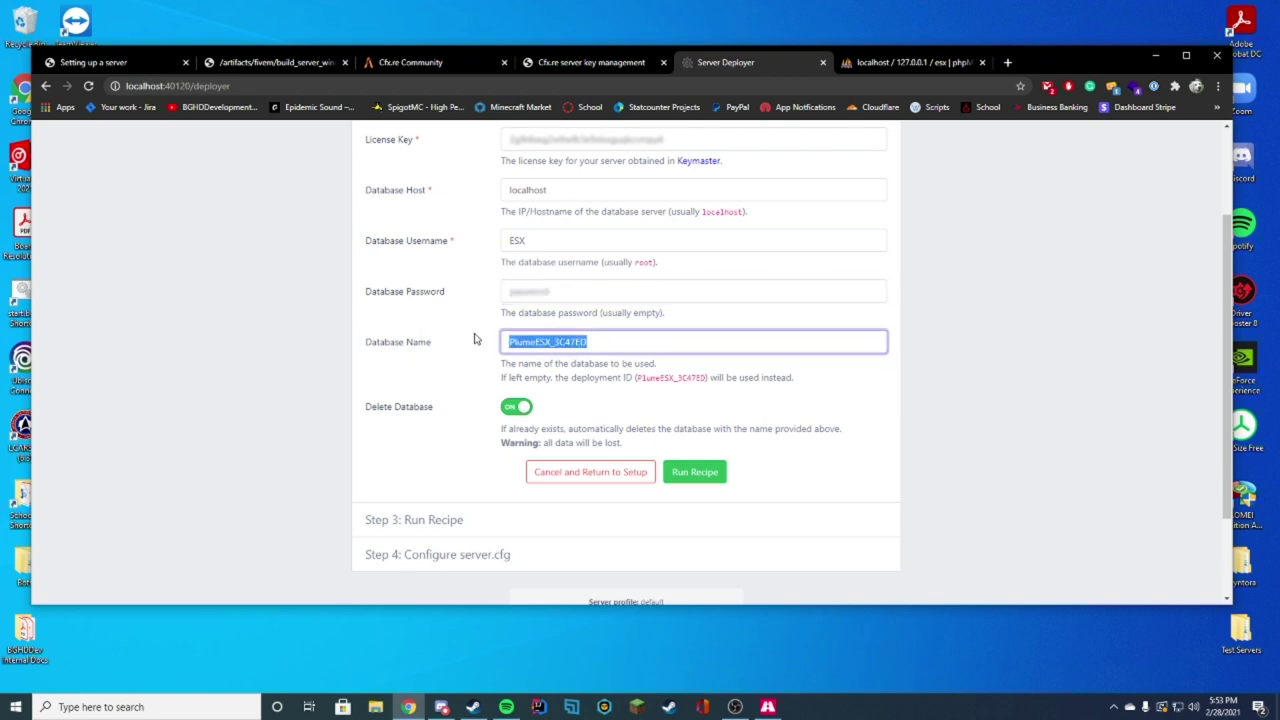
type("ESX")
left_click(517, 406)
Step: Set Database Name to lowercase esx and run the recipe
left_click(452, 347)
key("ctrl+a")
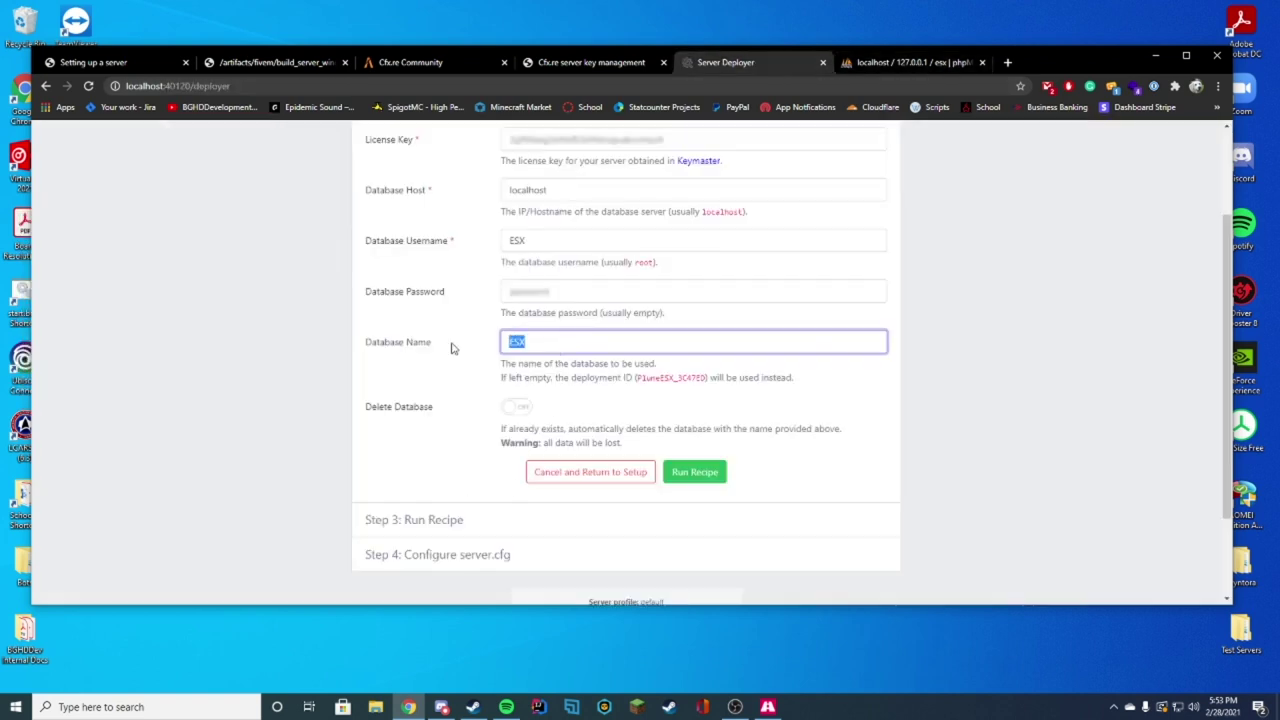
type("esx")
left_click(219, 329)
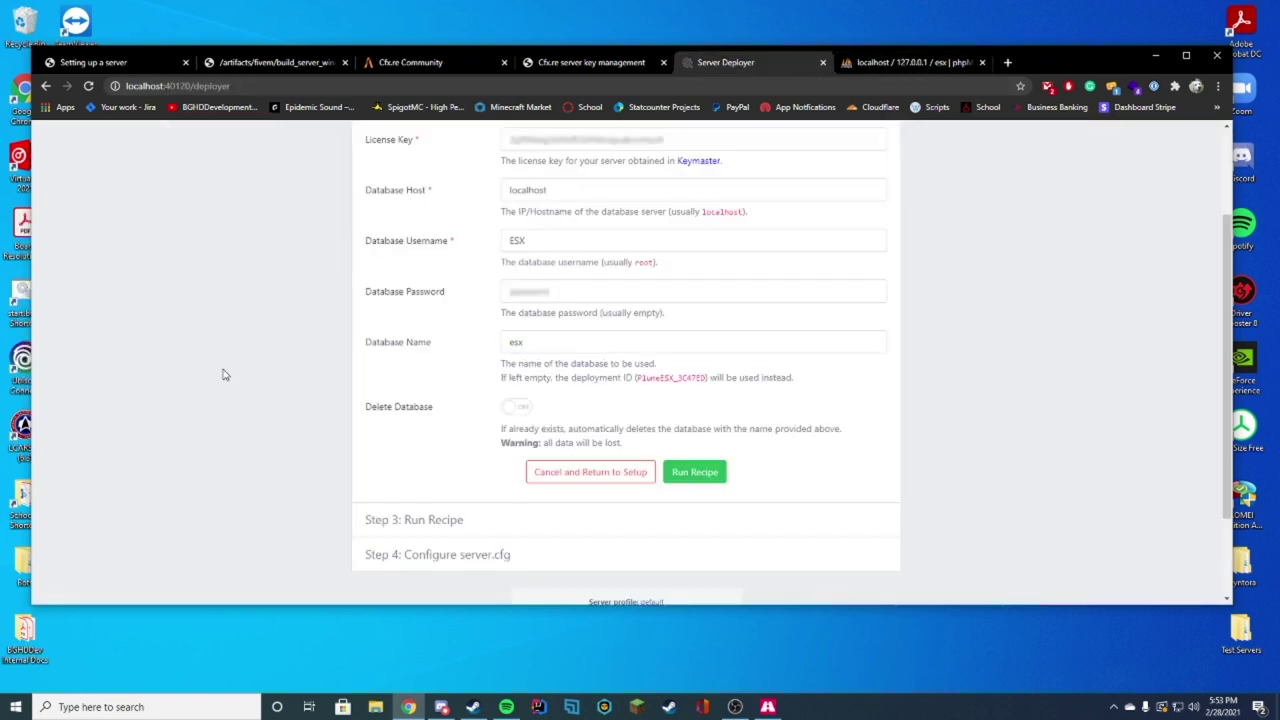
left_click(716, 481)
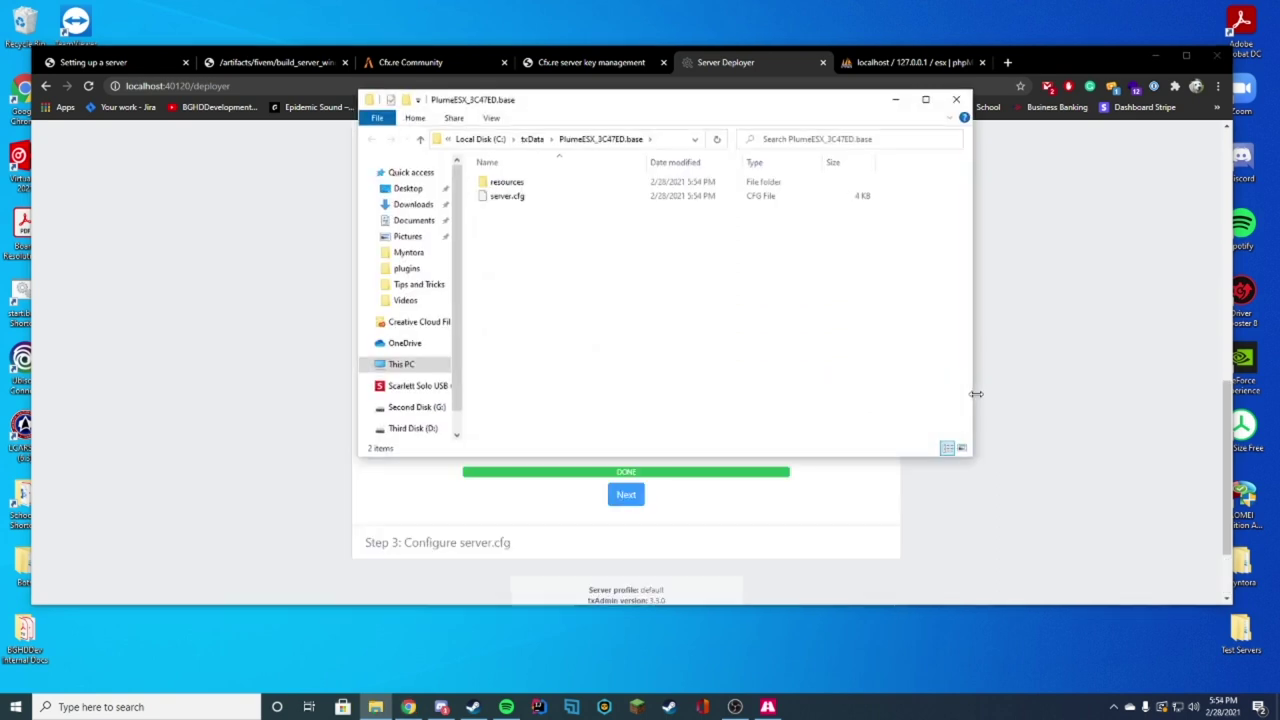
left_click_drag(634, 103, 896, 86)
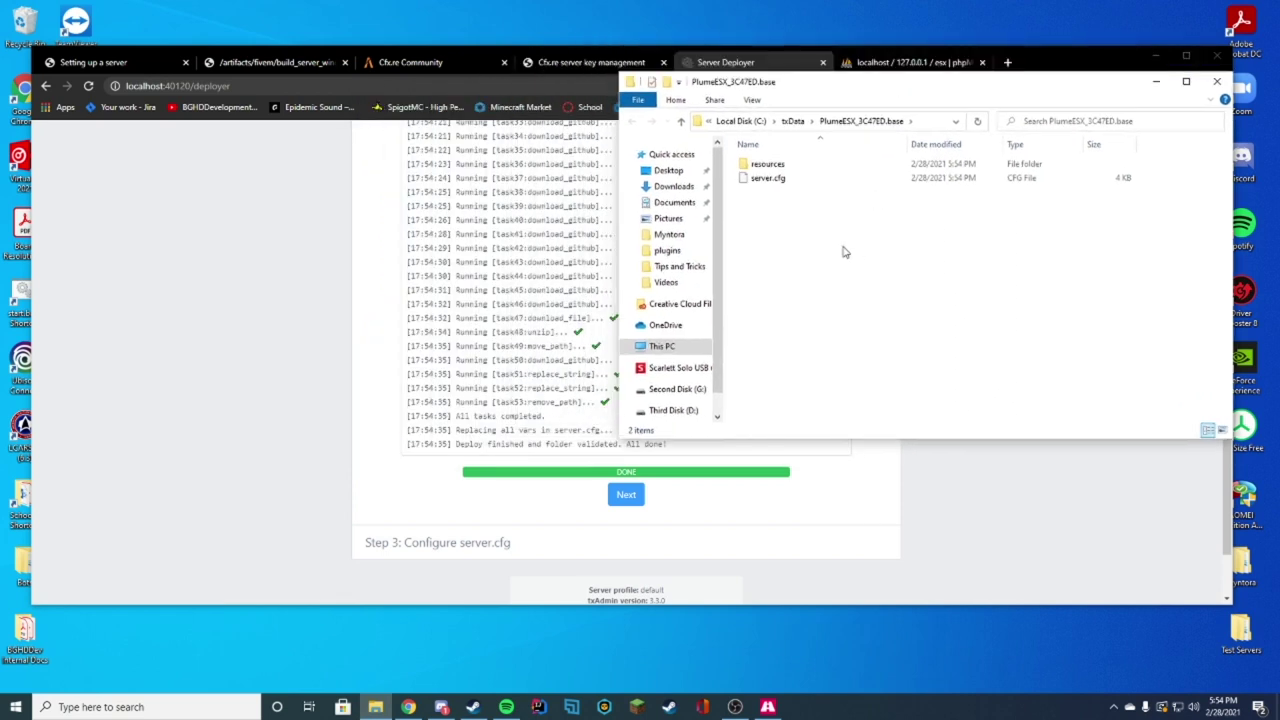
double_click(768, 164)
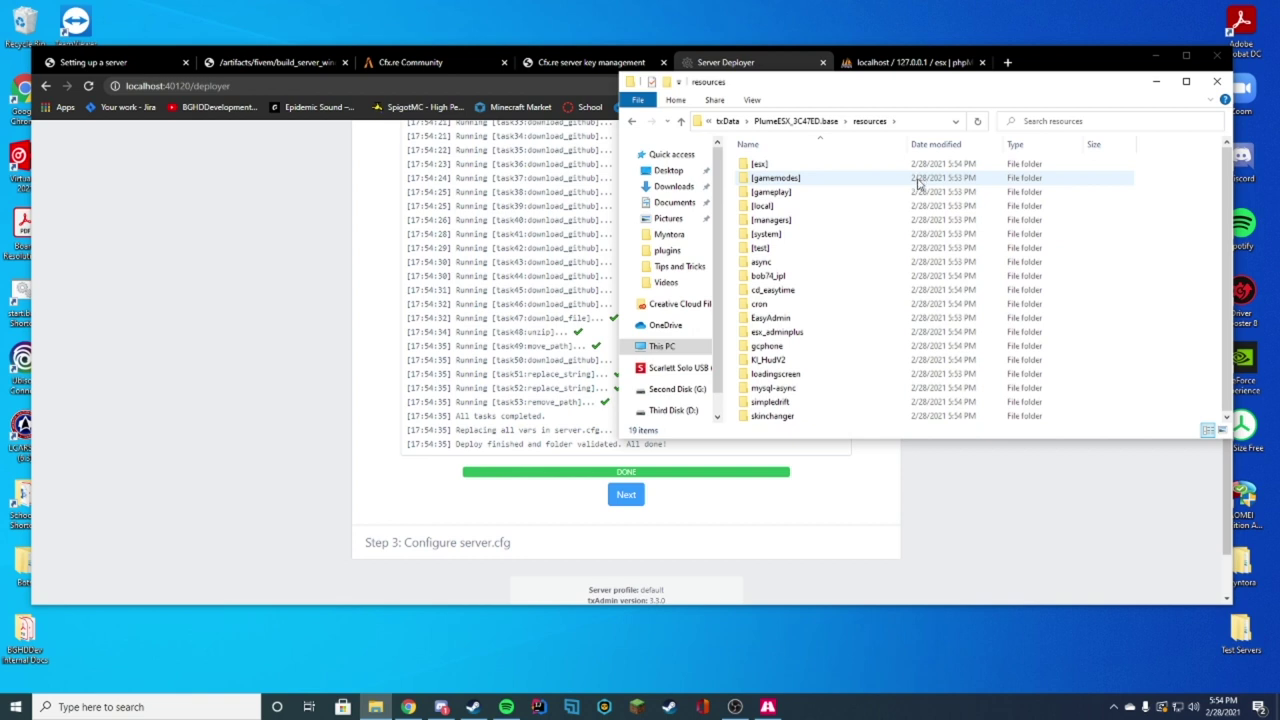
left_click(800, 121)
right_click(758, 181)
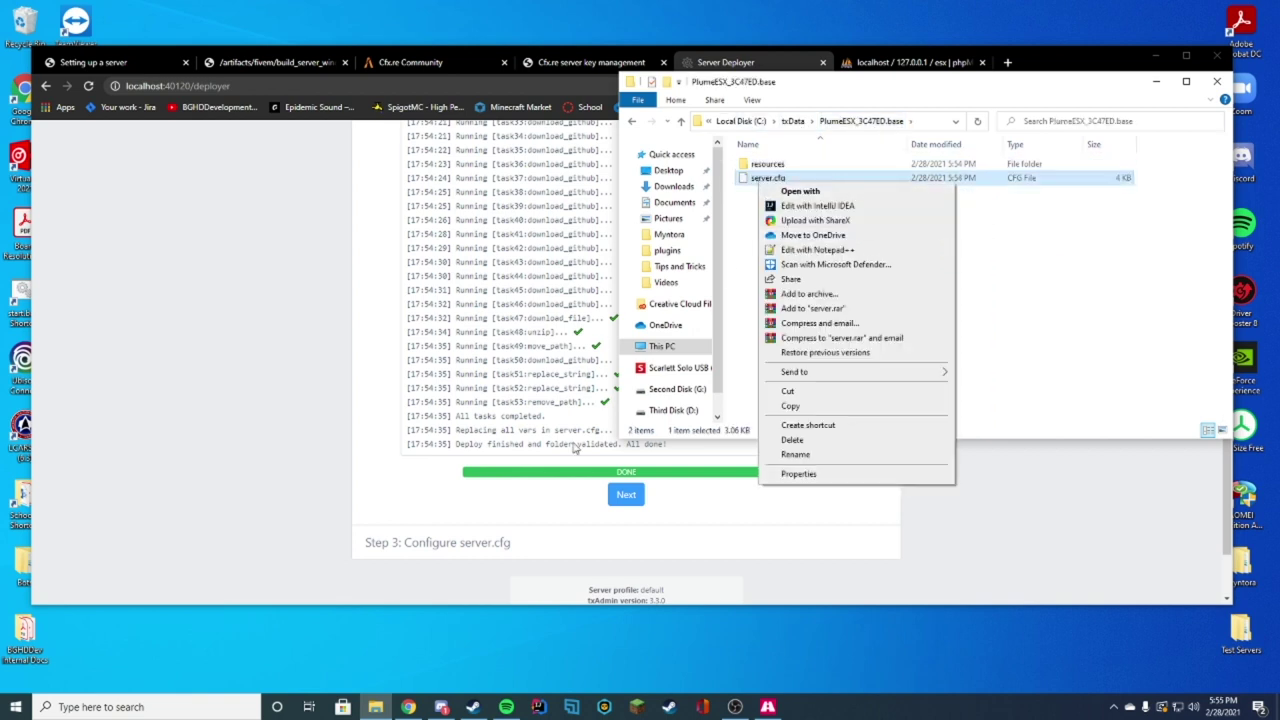
Step: Review the generated server.cfg, then save it and start the server
left_click(626, 494)
scroll(573, 237, "down", 2)
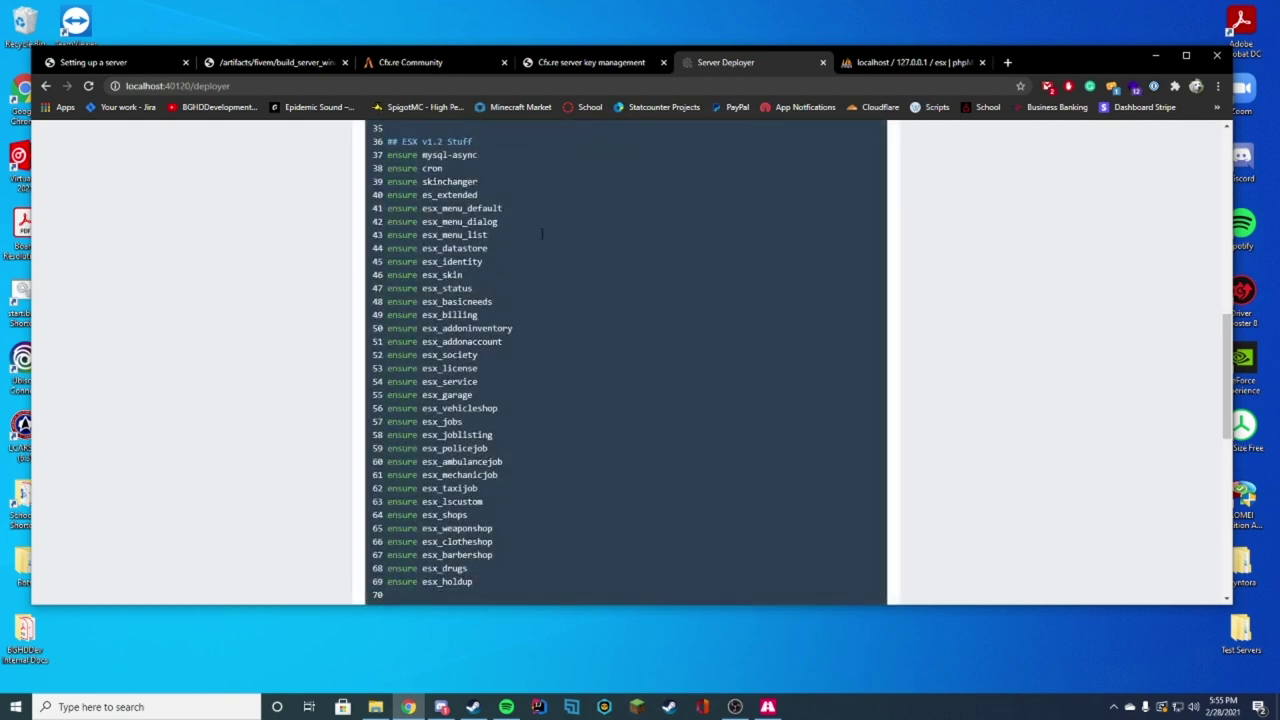
scroll(572, 361, "down", 3)
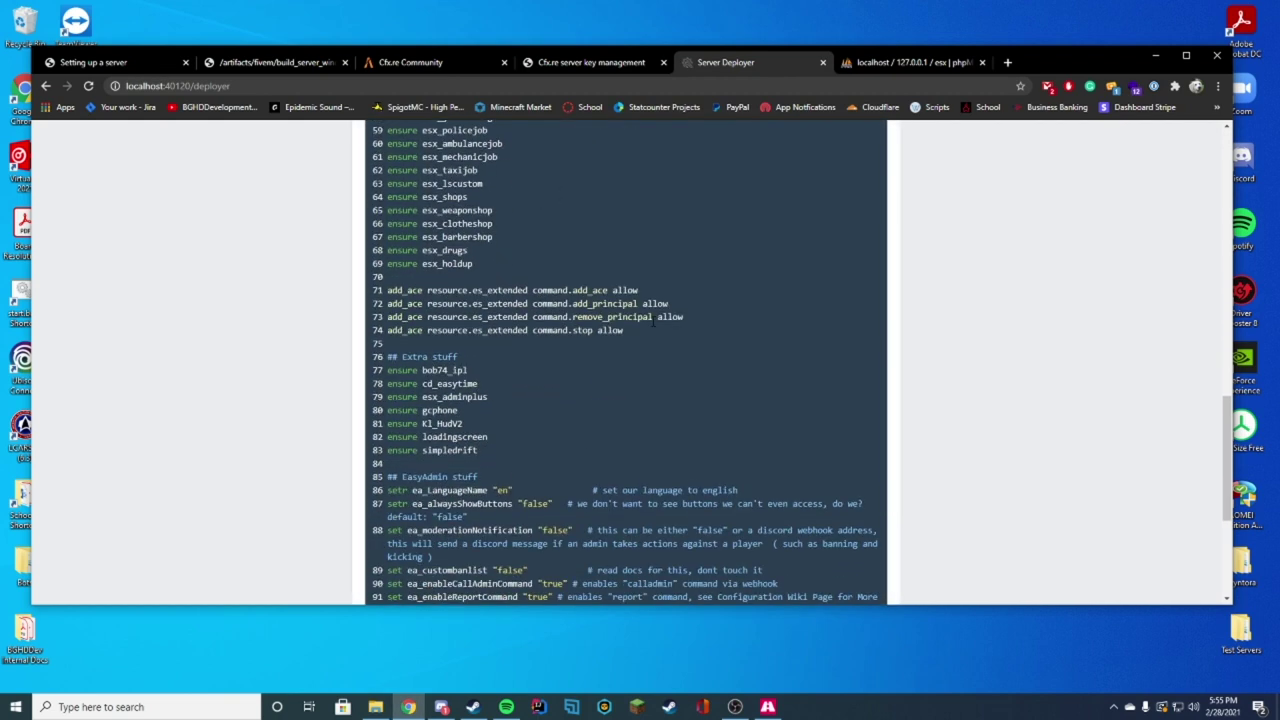
scroll(797, 308, "down", 2)
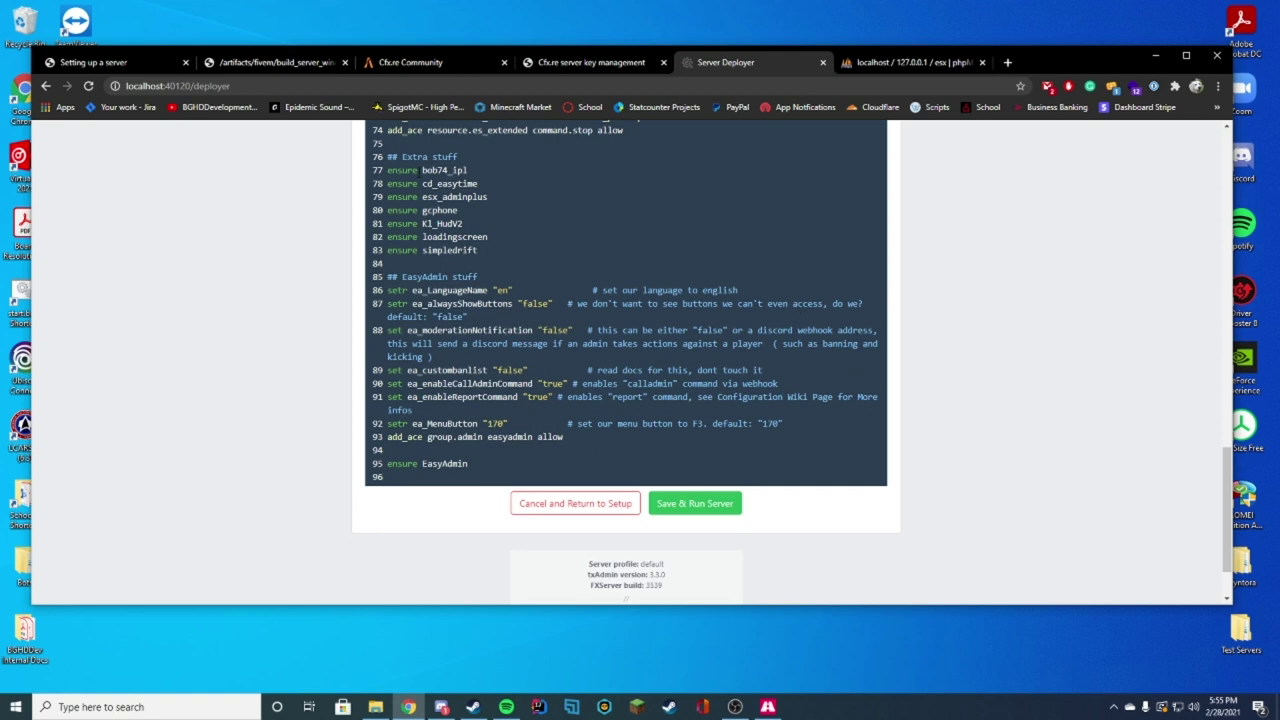
right_click(593, 247)
left_click(560, 246)
left_click(694, 503)
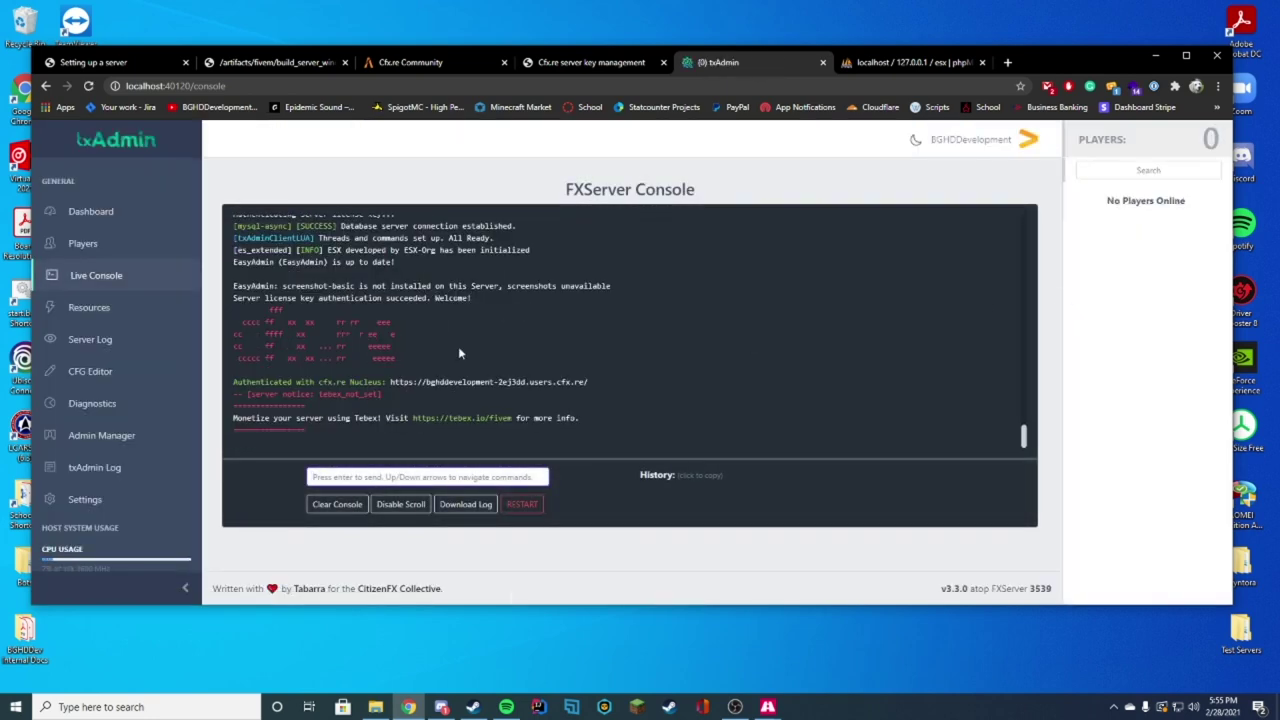
scroll(699, 360, "up", 10)
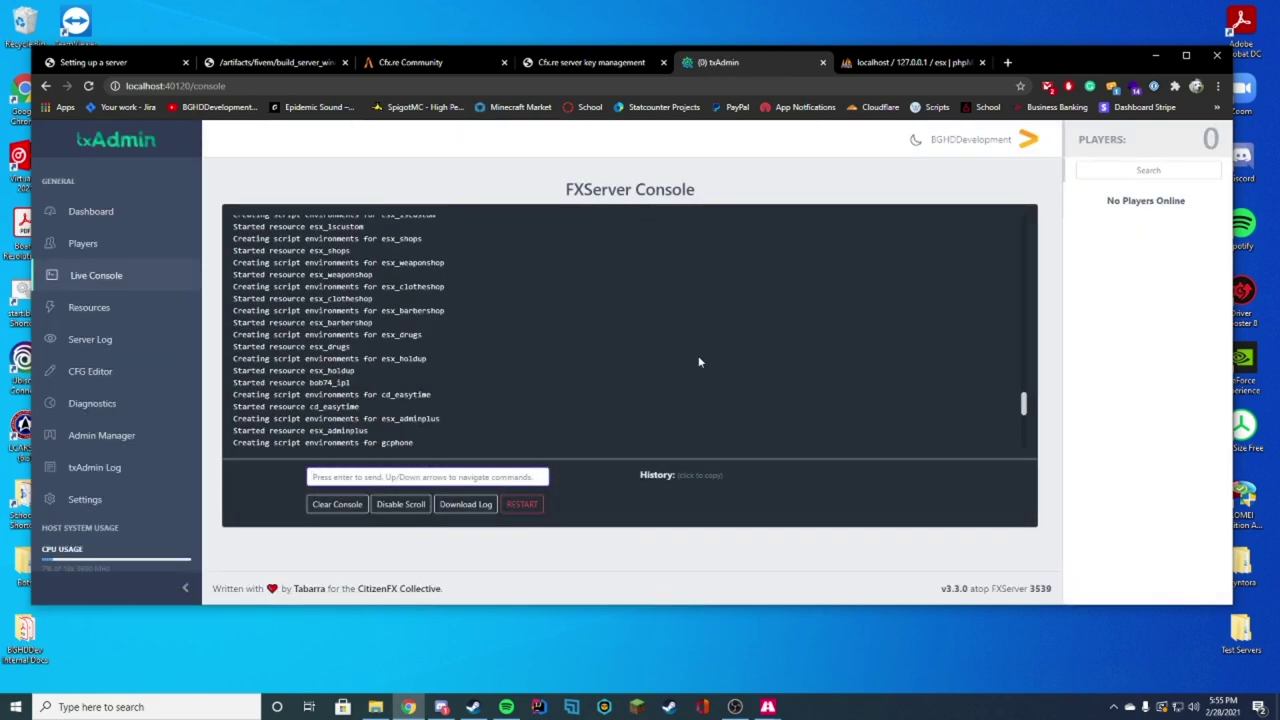
scroll(699, 362, "down", 10)
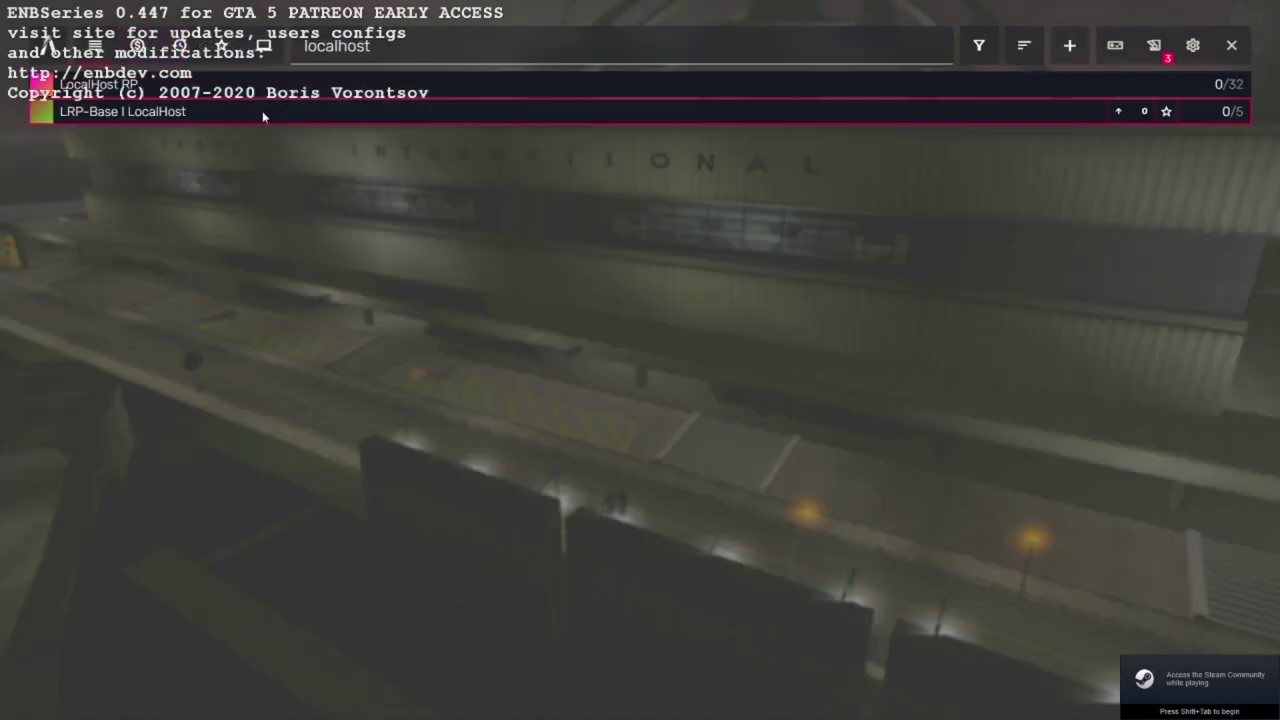
Step: Select the local EXYouTube Server entry and connect to it
left_click(263, 117)
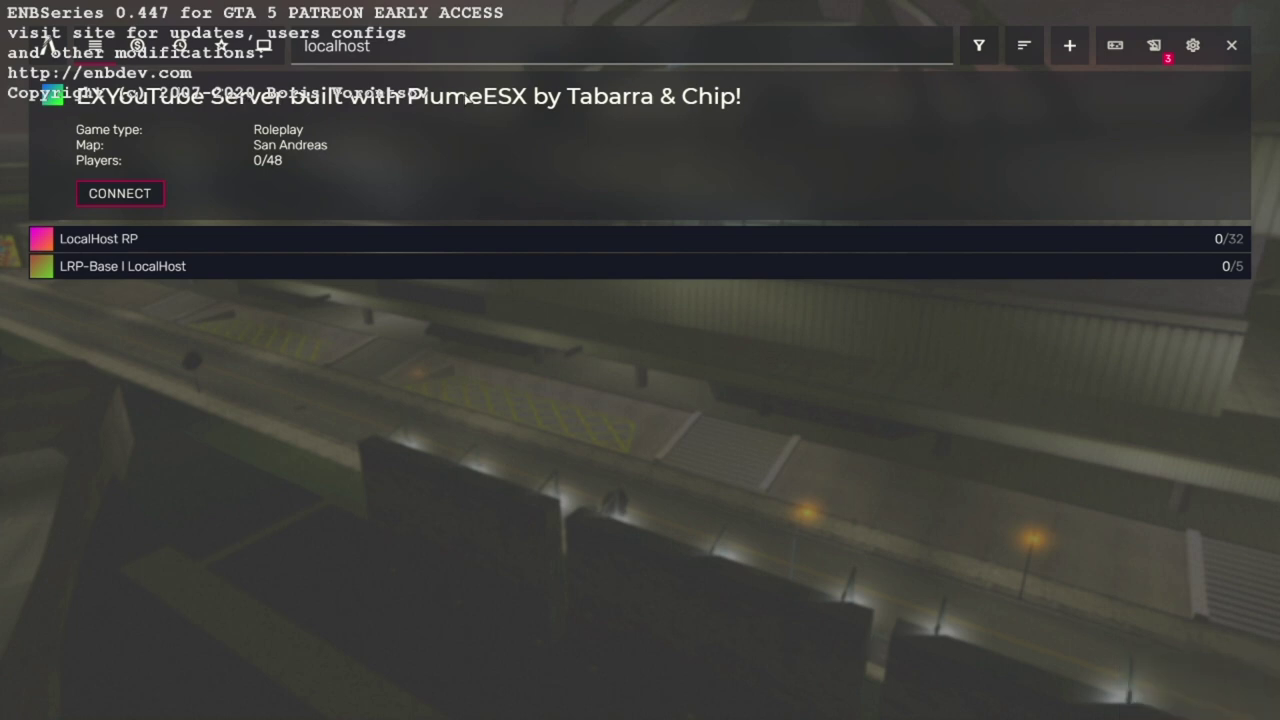
left_click(88, 196)
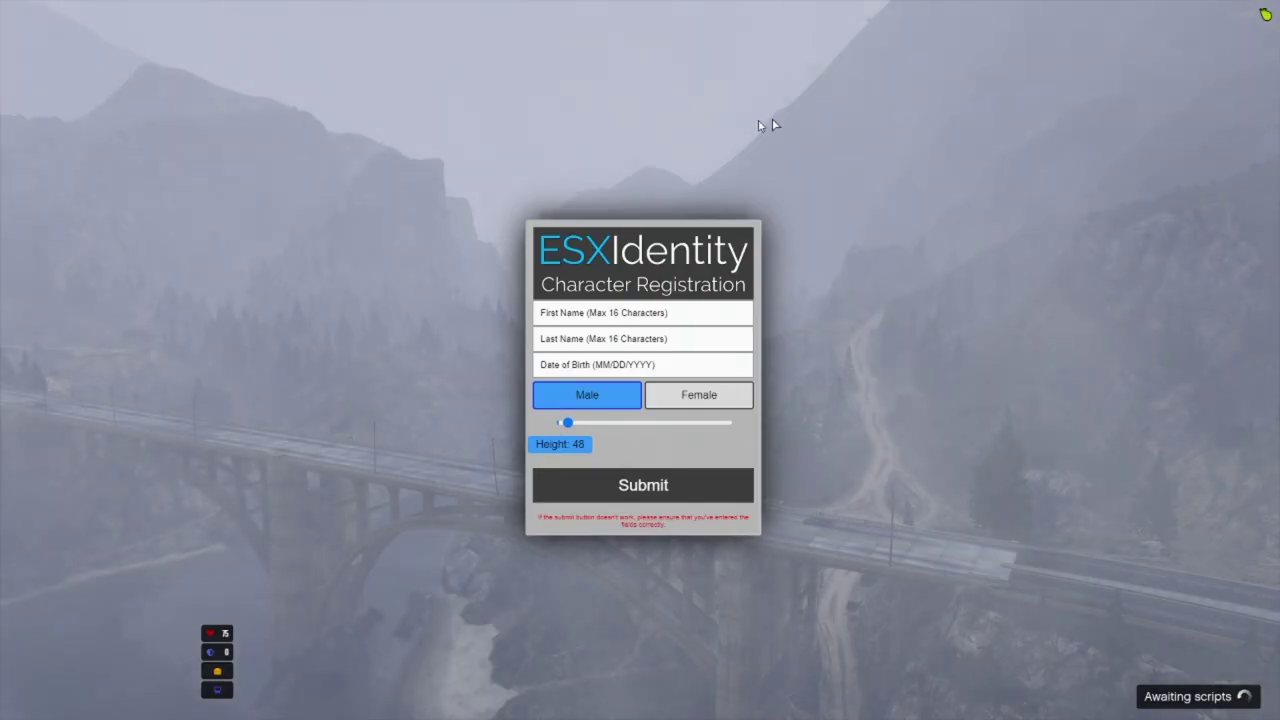
Step: Enter the character's first and last name and birth date 01/01/1920, keep Male, and submit the ESXIdentity form
left_click(666, 316)
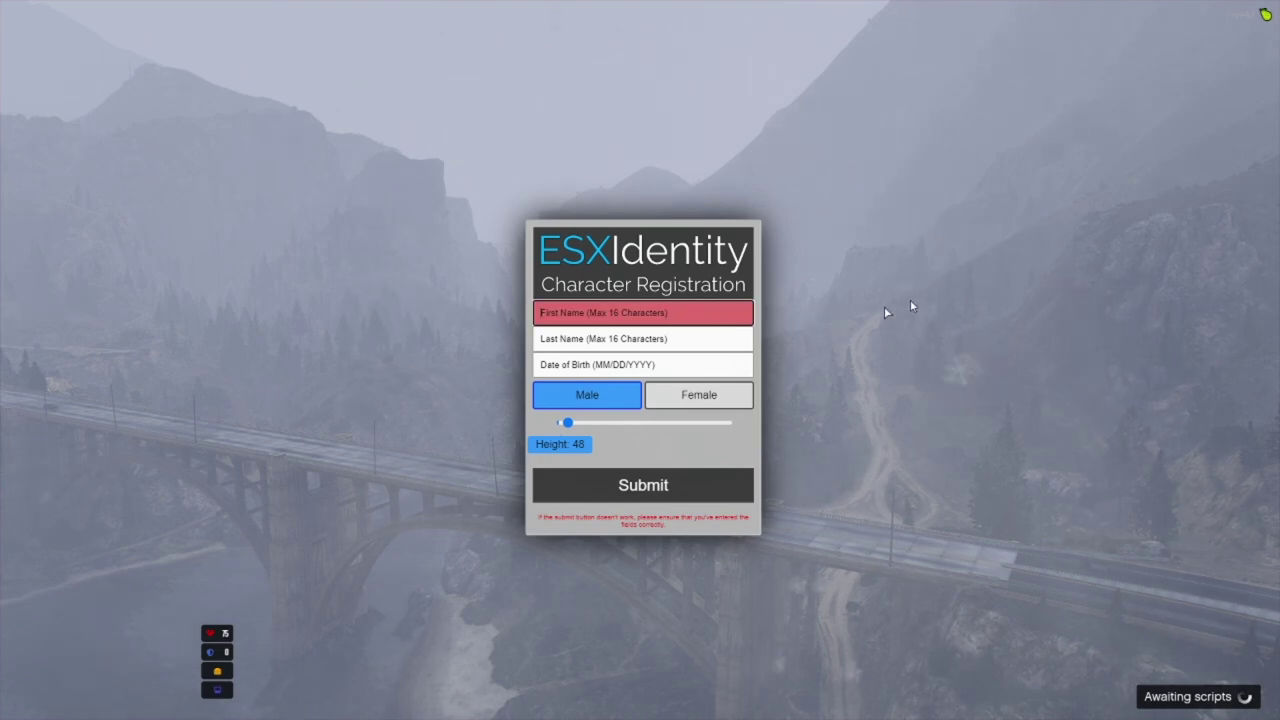
type("Stephan")
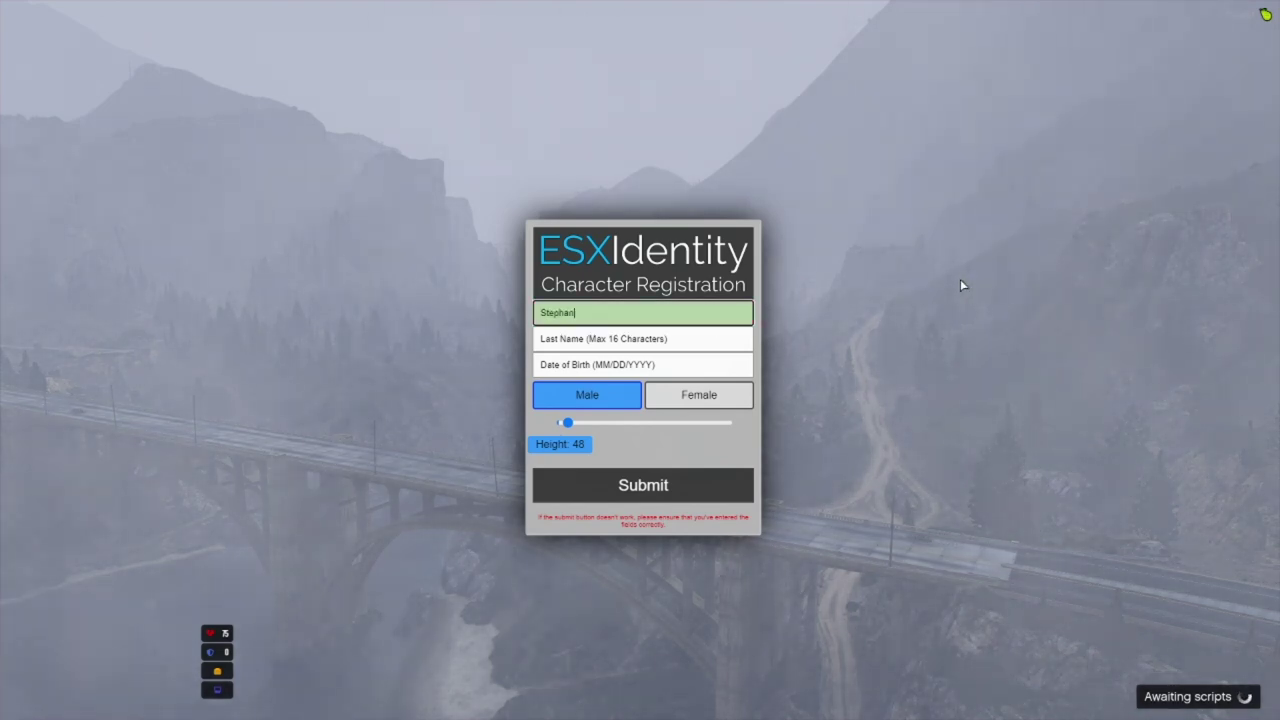
left_click(648, 343)
type("Noodles")
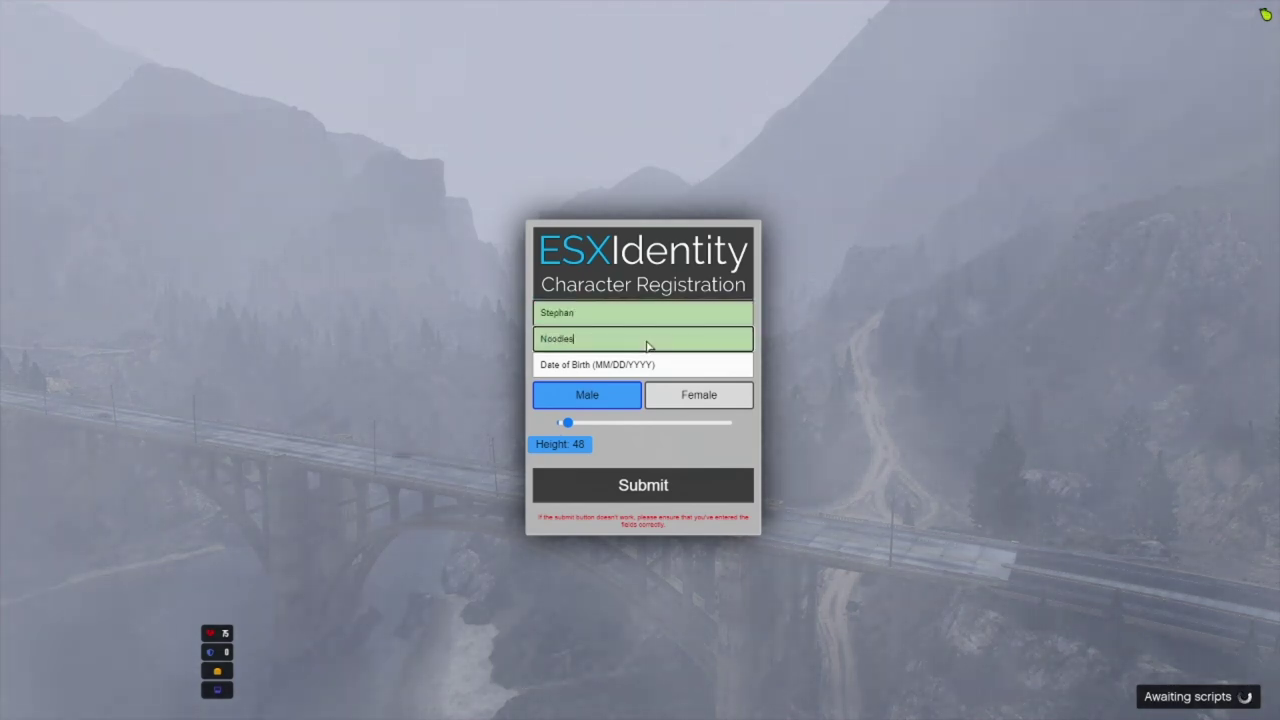
left_click(735, 368)
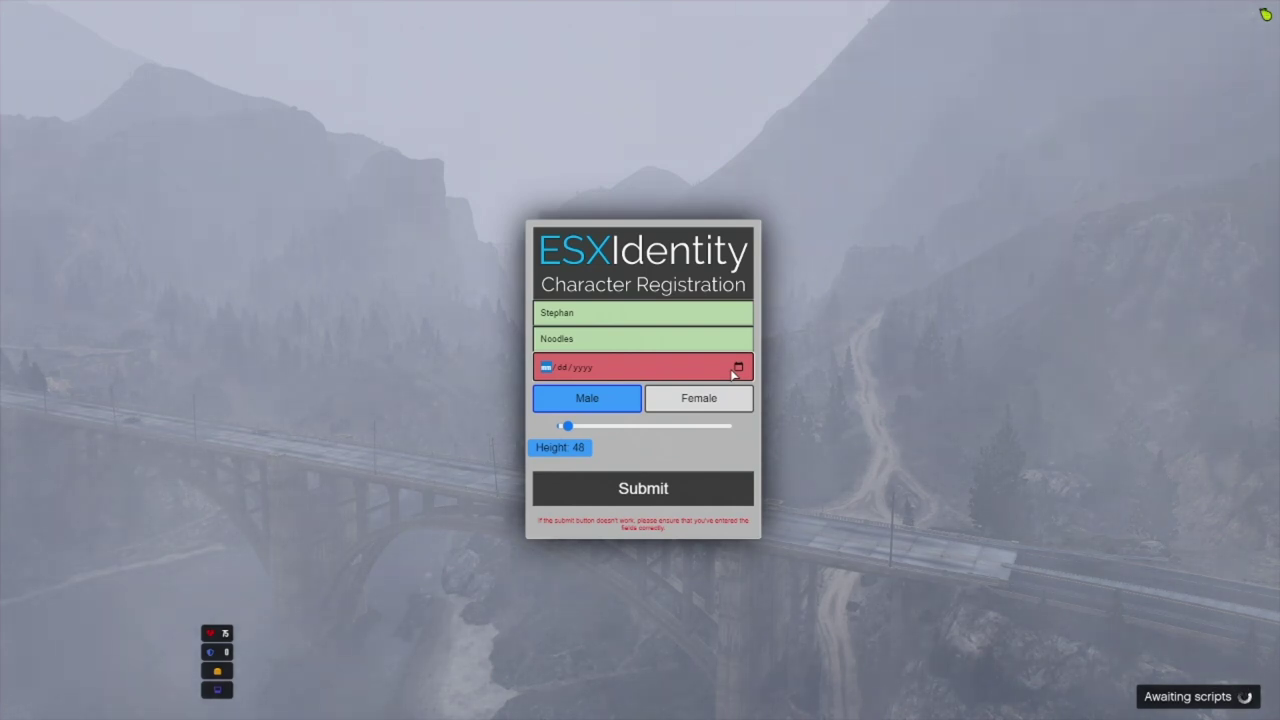
type("01/01/")
type("19")
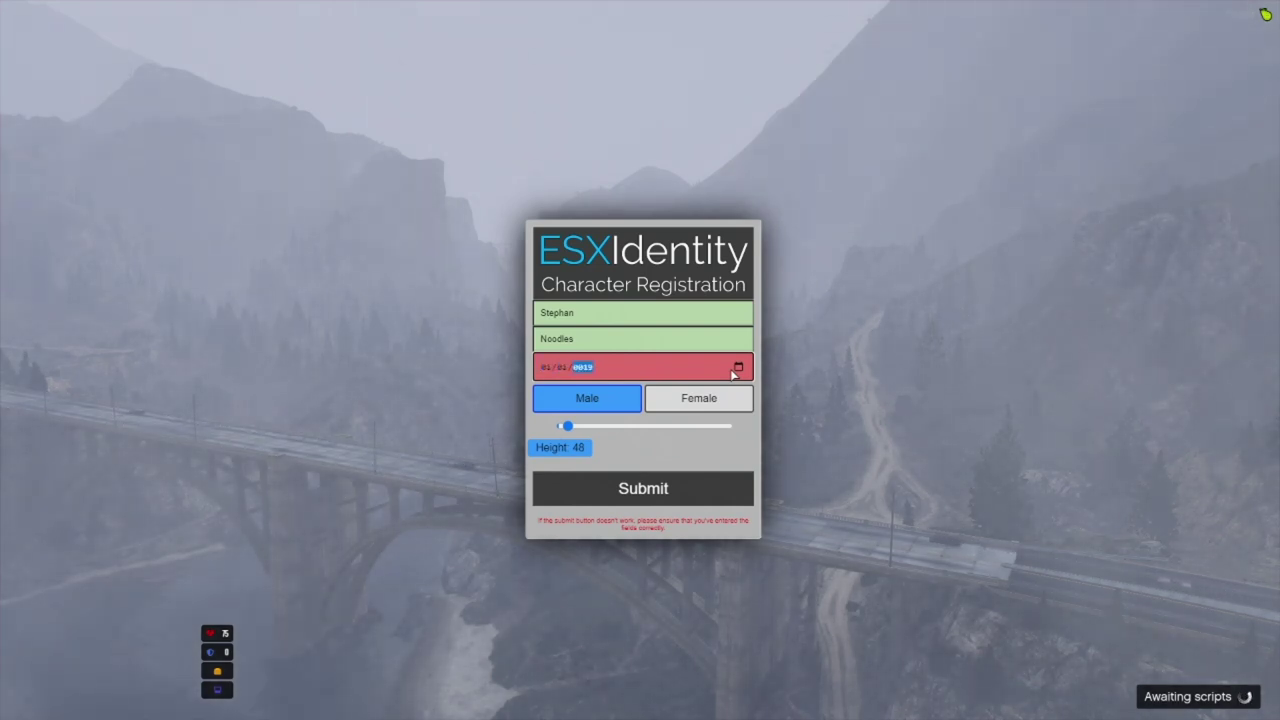
type("20")
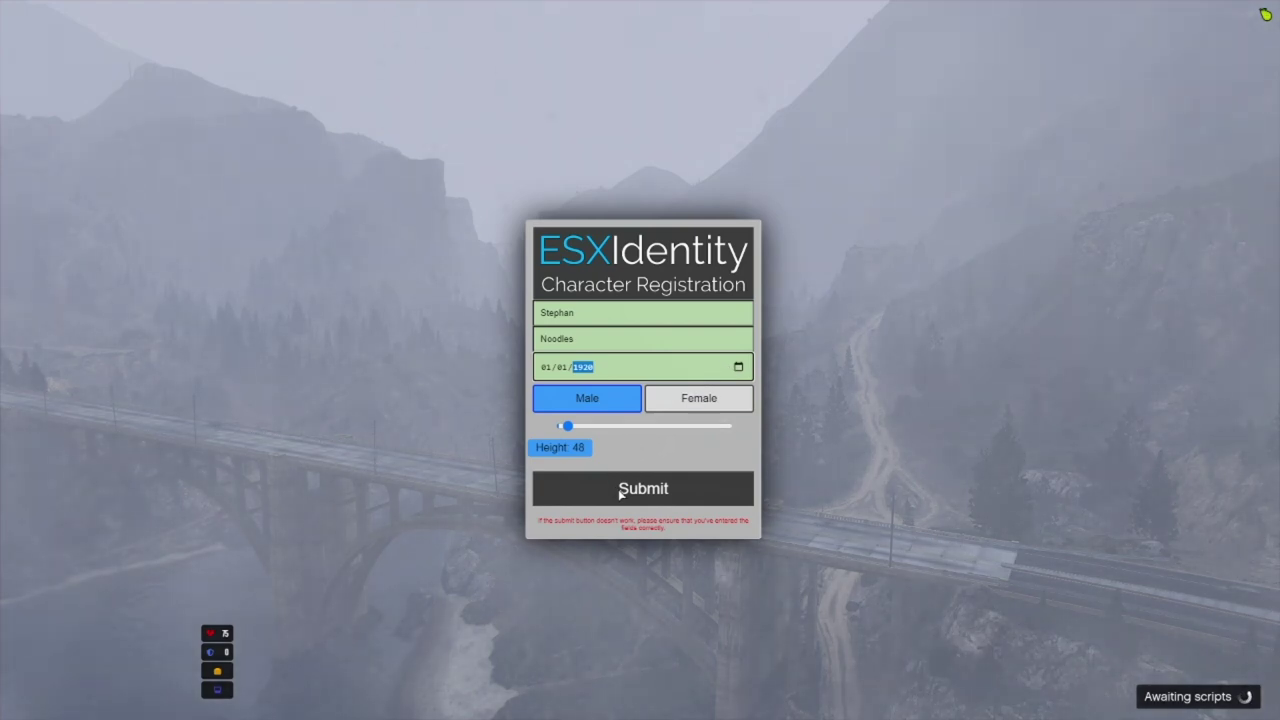
left_click(674, 489)
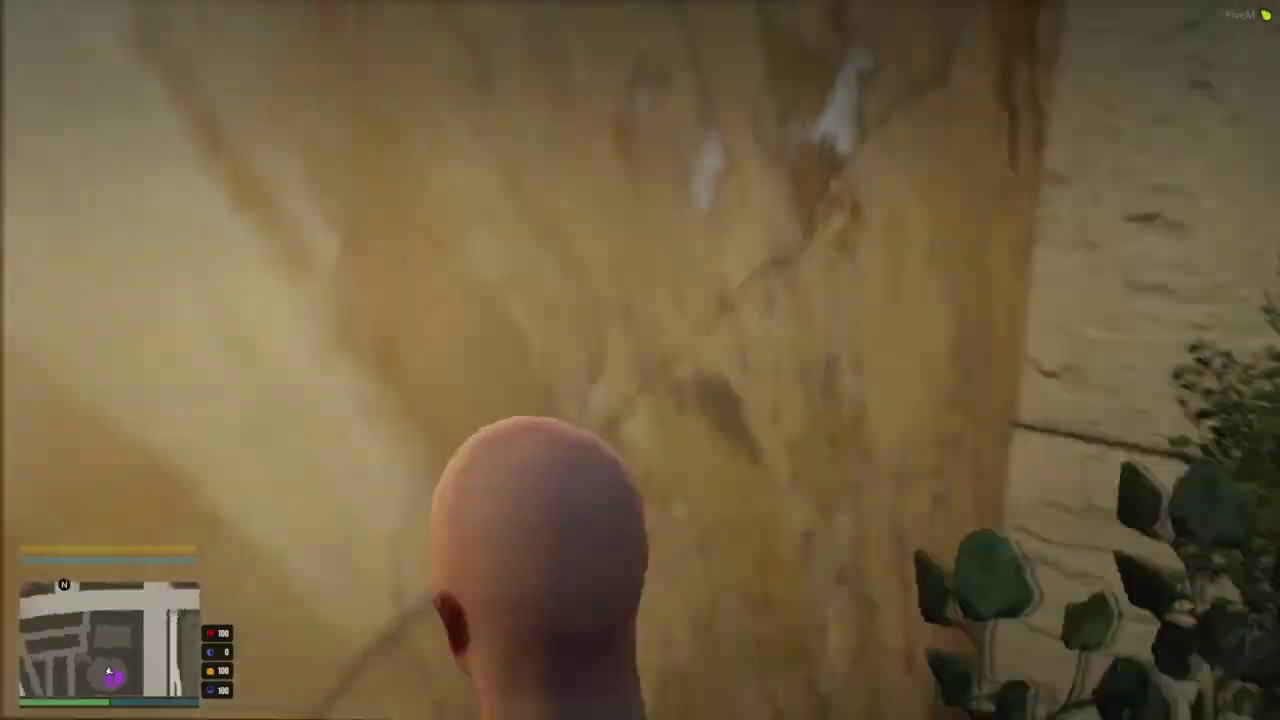
Step: Pick a job from the Job Center menu, then run out through the lobby doors onto the plaza
key("w")
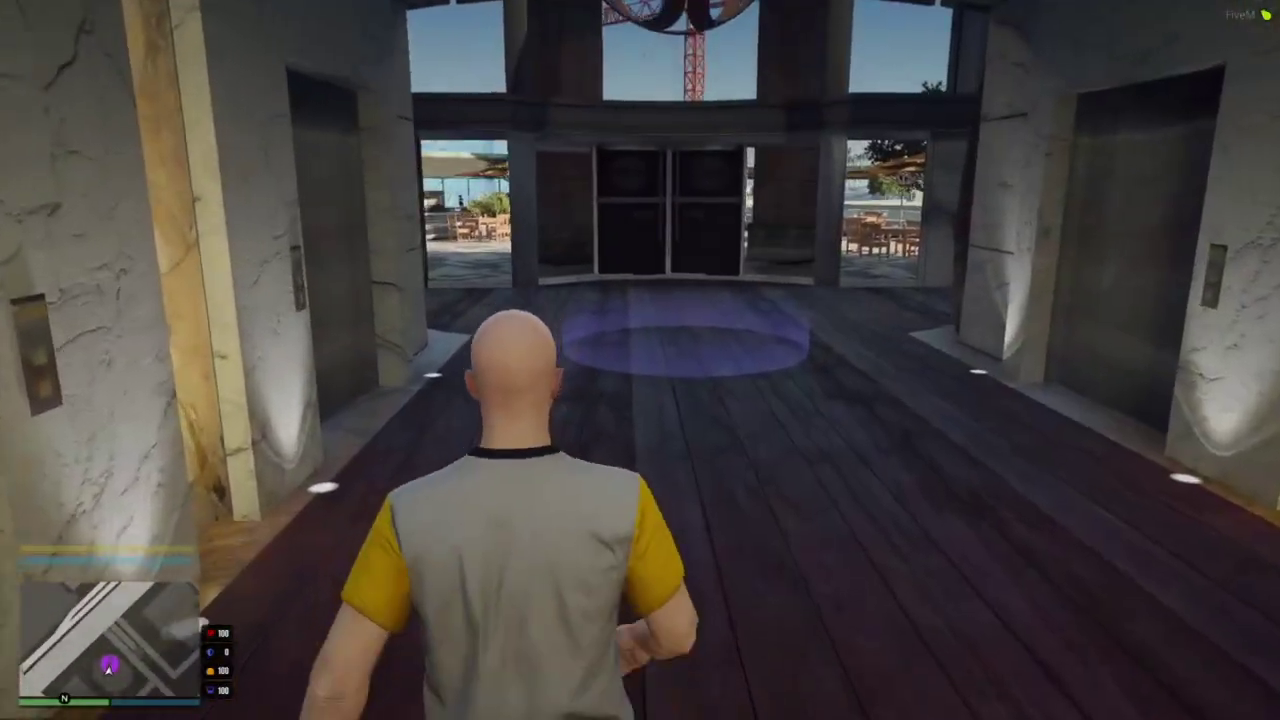
key("a")
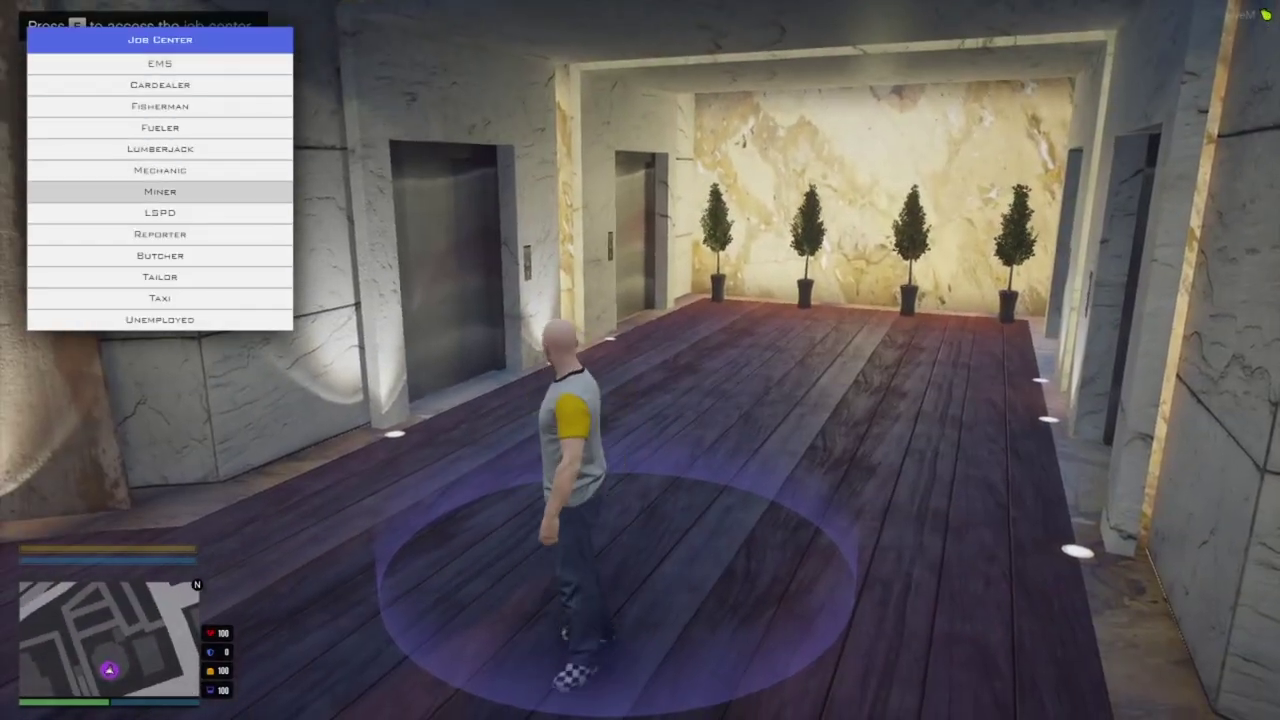
key("Down")
key("Down")
key("Down")
key("Down")
key("Down")
key("Return")
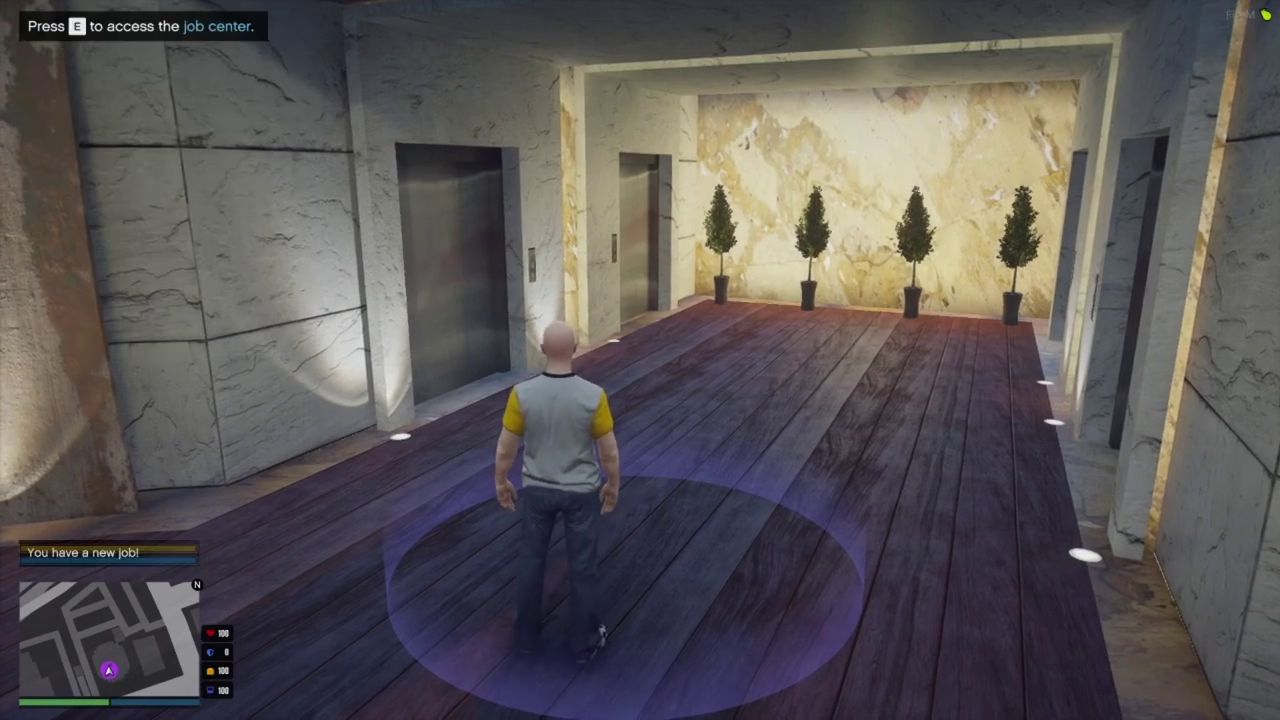
key("w")
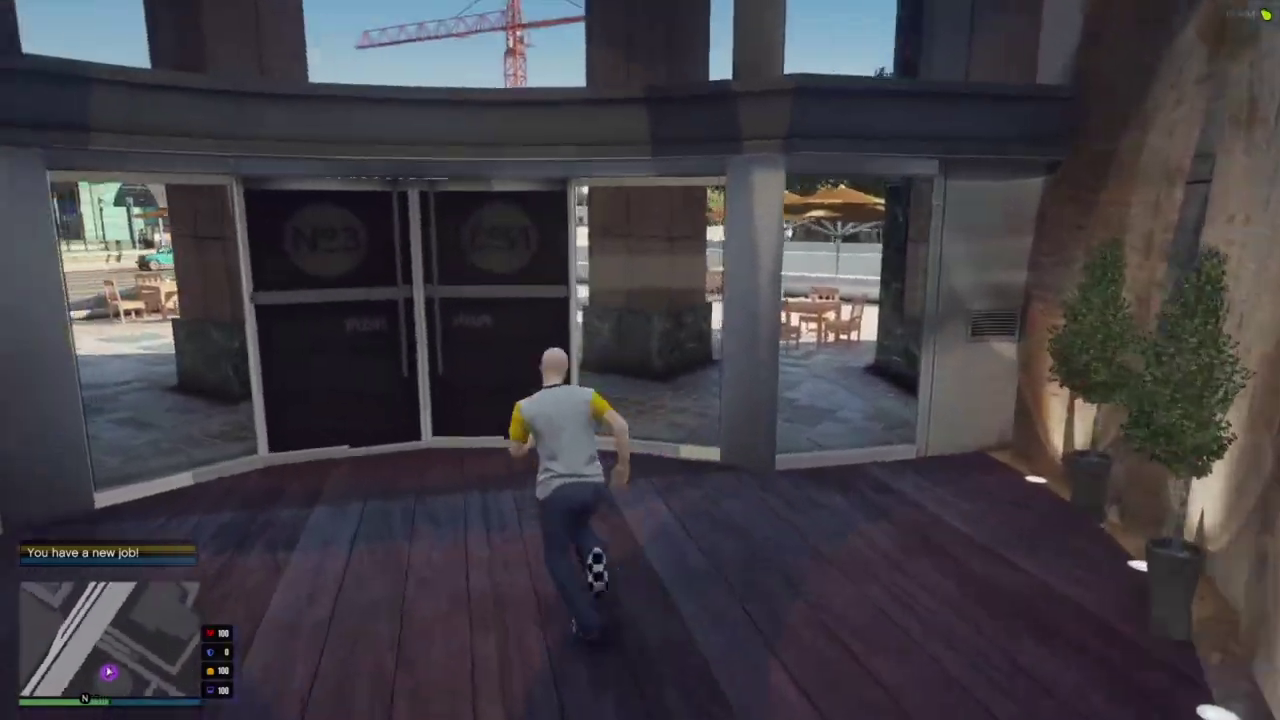
key("w")
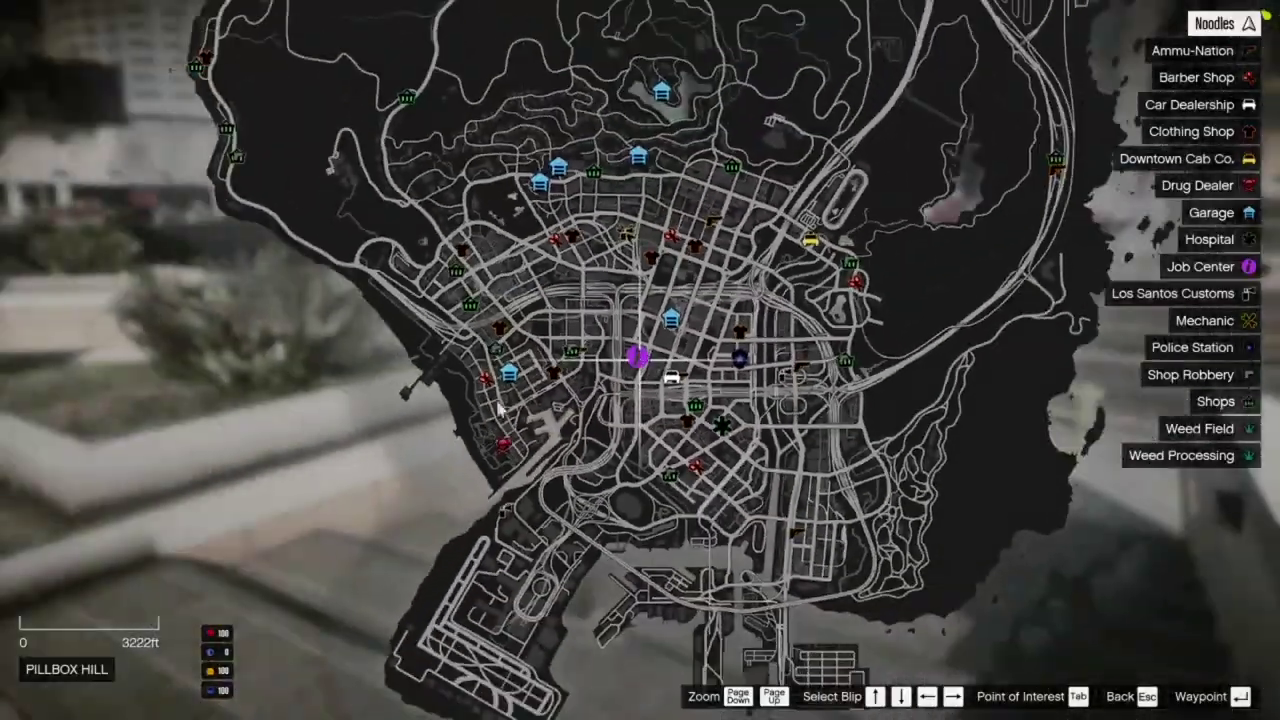
Step: Pan the city map over the northern hills, Alamo Sea, downtown and Chamberlain Hills, then close it
left_click_drag(623, 203, 534, 674)
left_click_drag(575, 287, 562, 585)
left_click_drag(595, 383, 557, 163)
key("Down")
key("Down")
key("Down")
key("Down")
left_click_drag(481, 305, 595, 292)
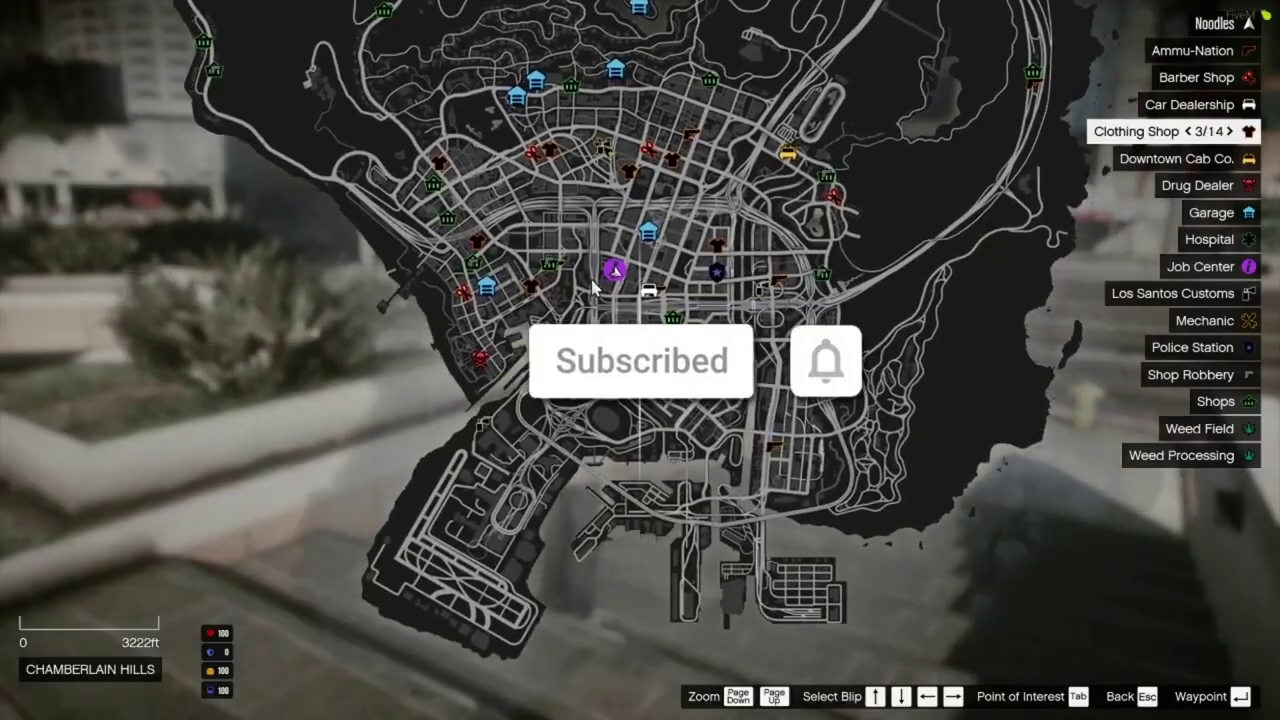
key("Escape")
Step: Run the character up the steps, down the ramp and along the downtown sidewalk
key("Tab")
key("w")
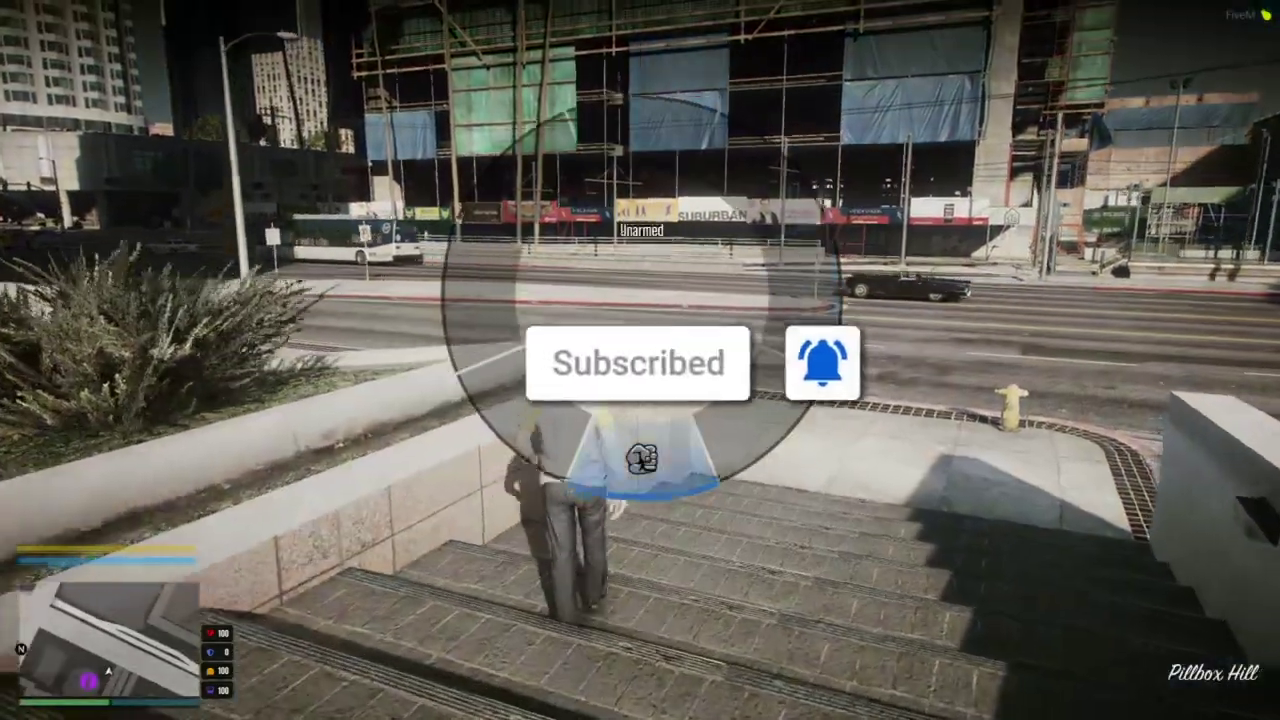
key("w")
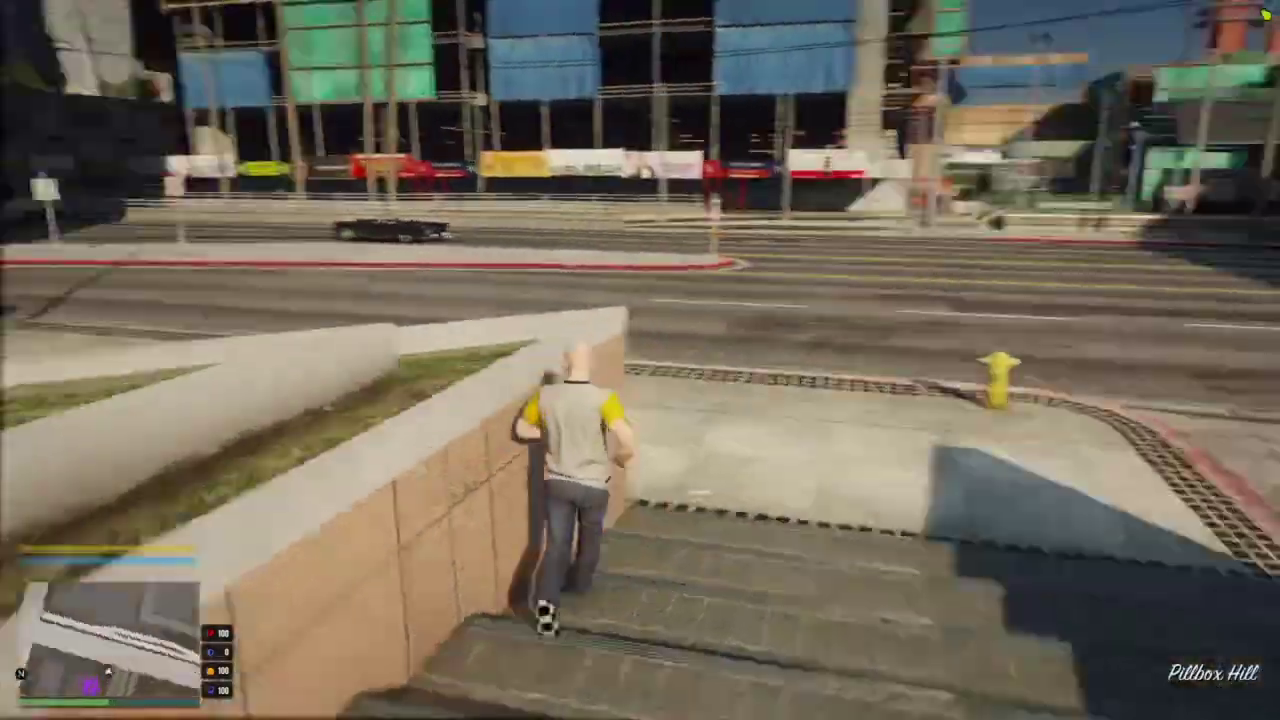
key("w")
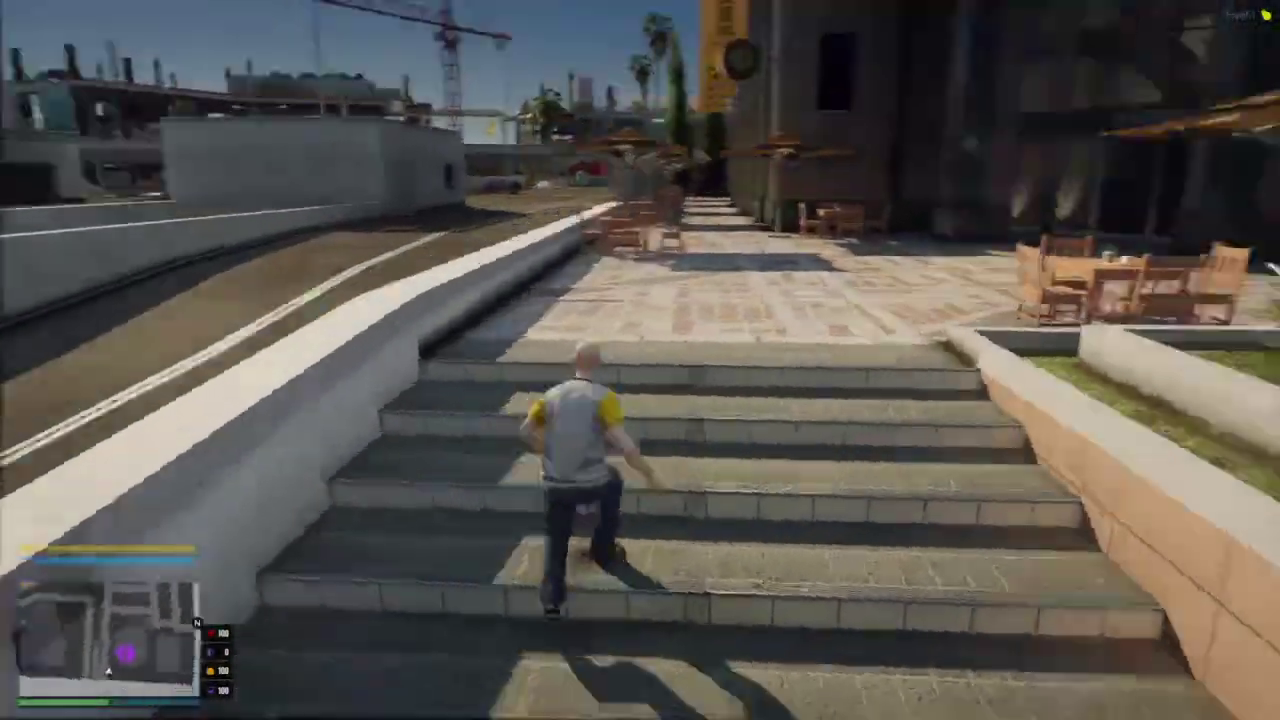
key("w")
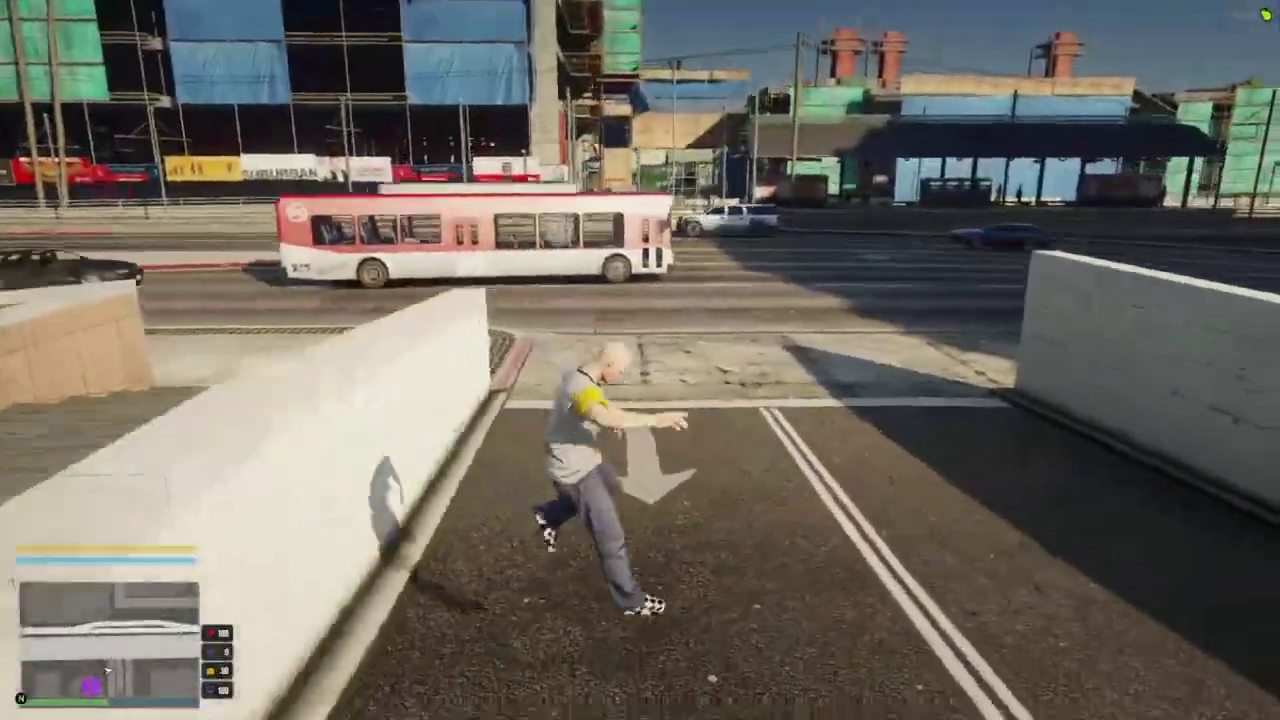
key("w")
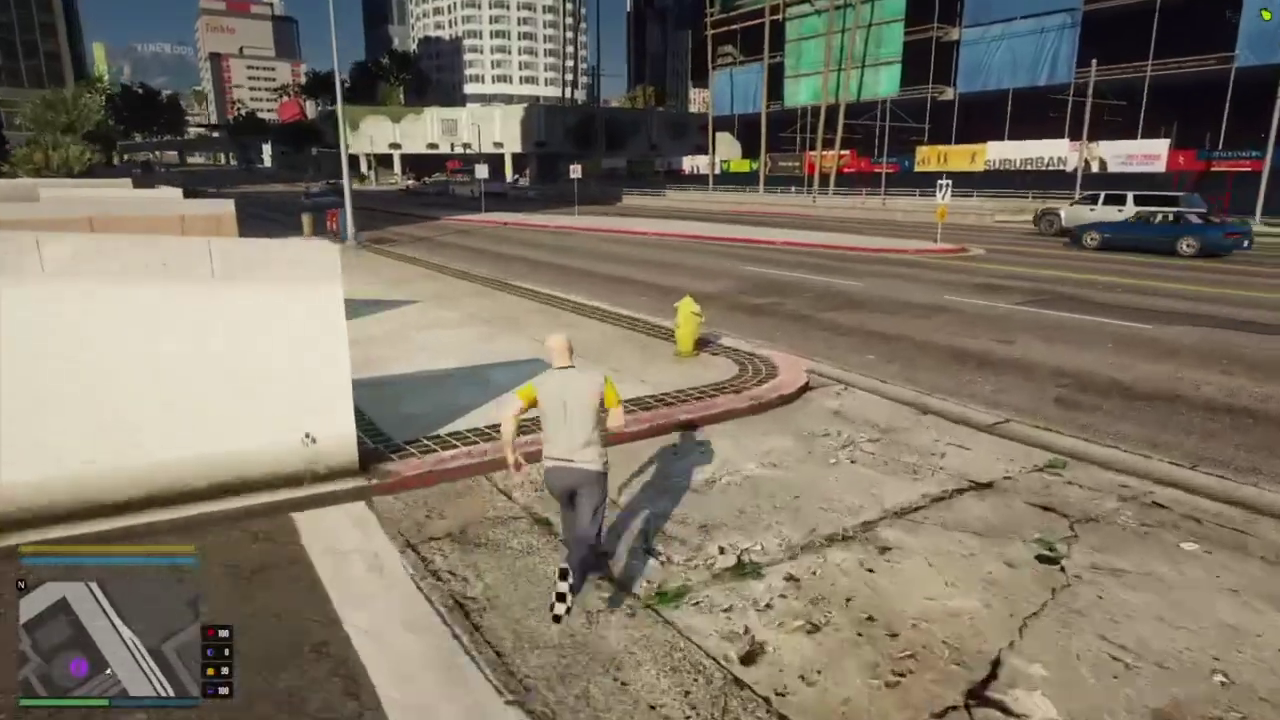
key("w")
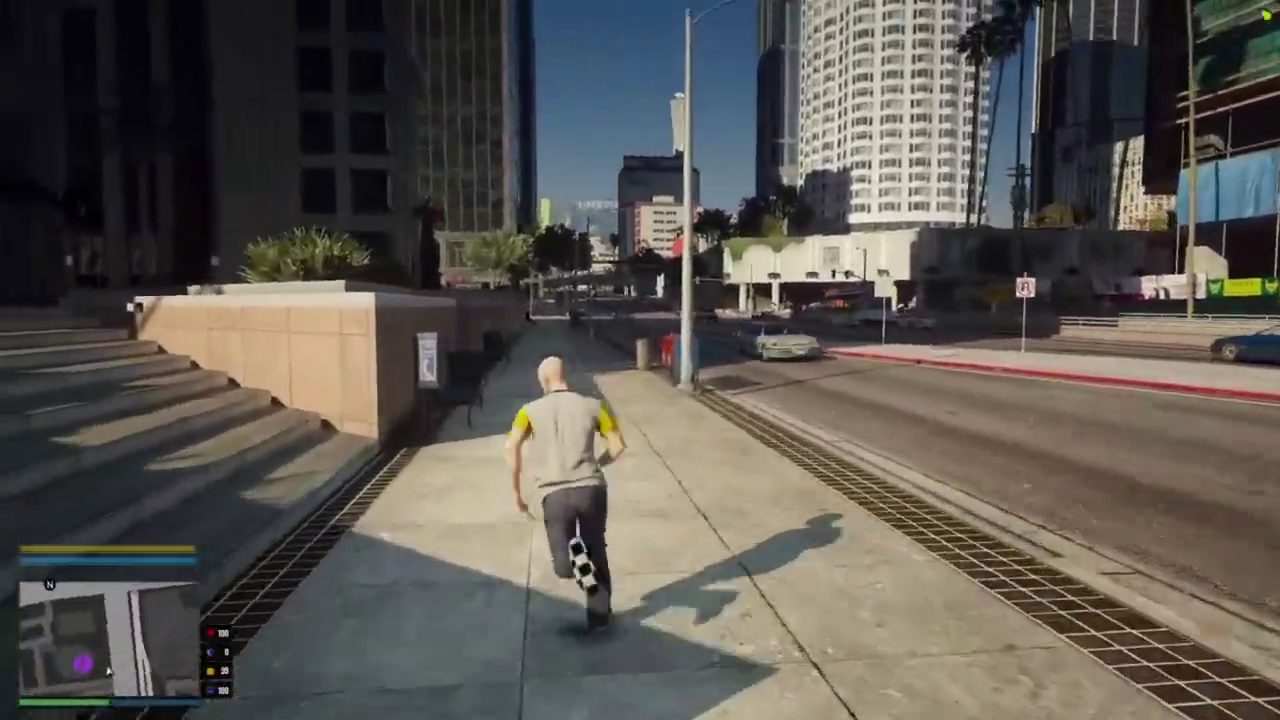
key("w")
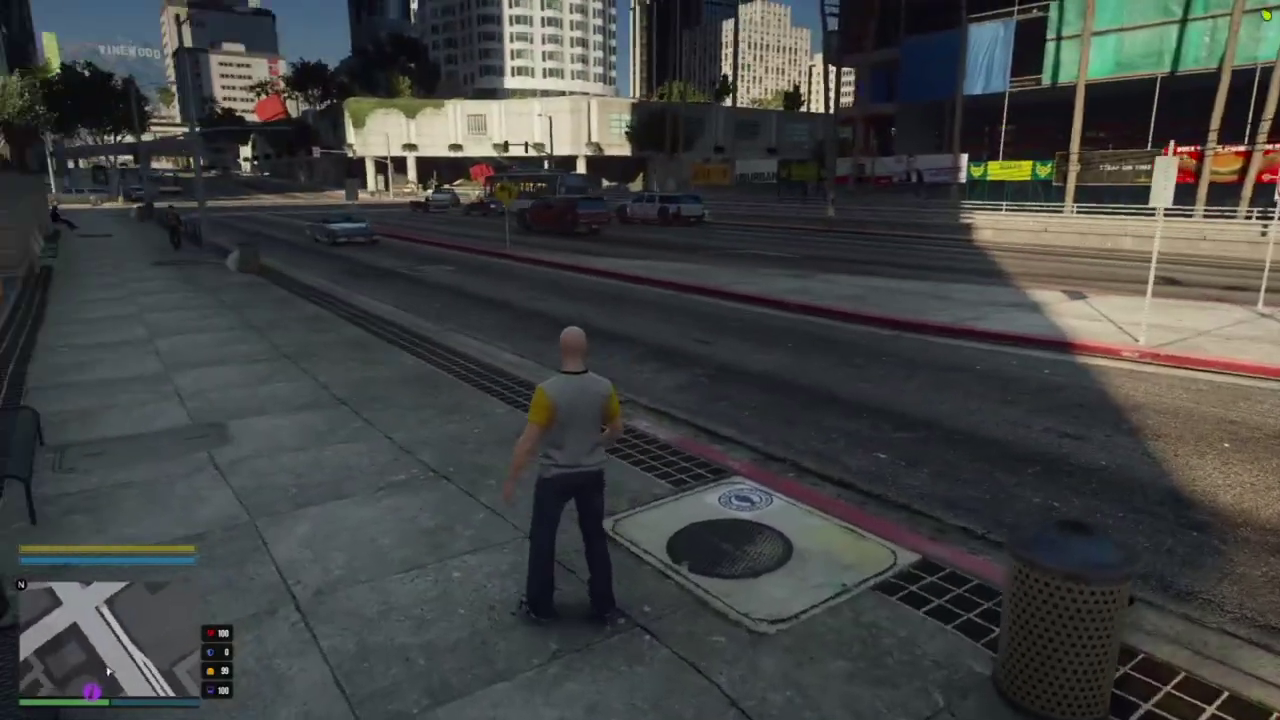
key("w")
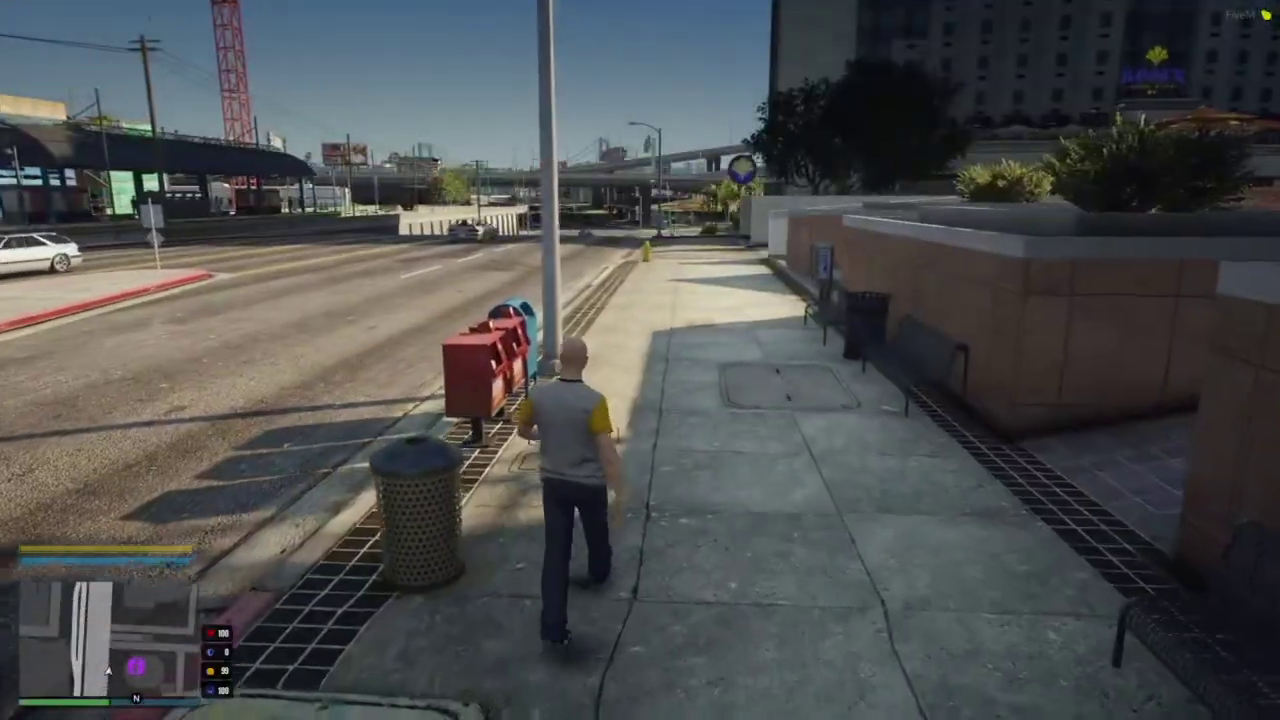
key("shift")
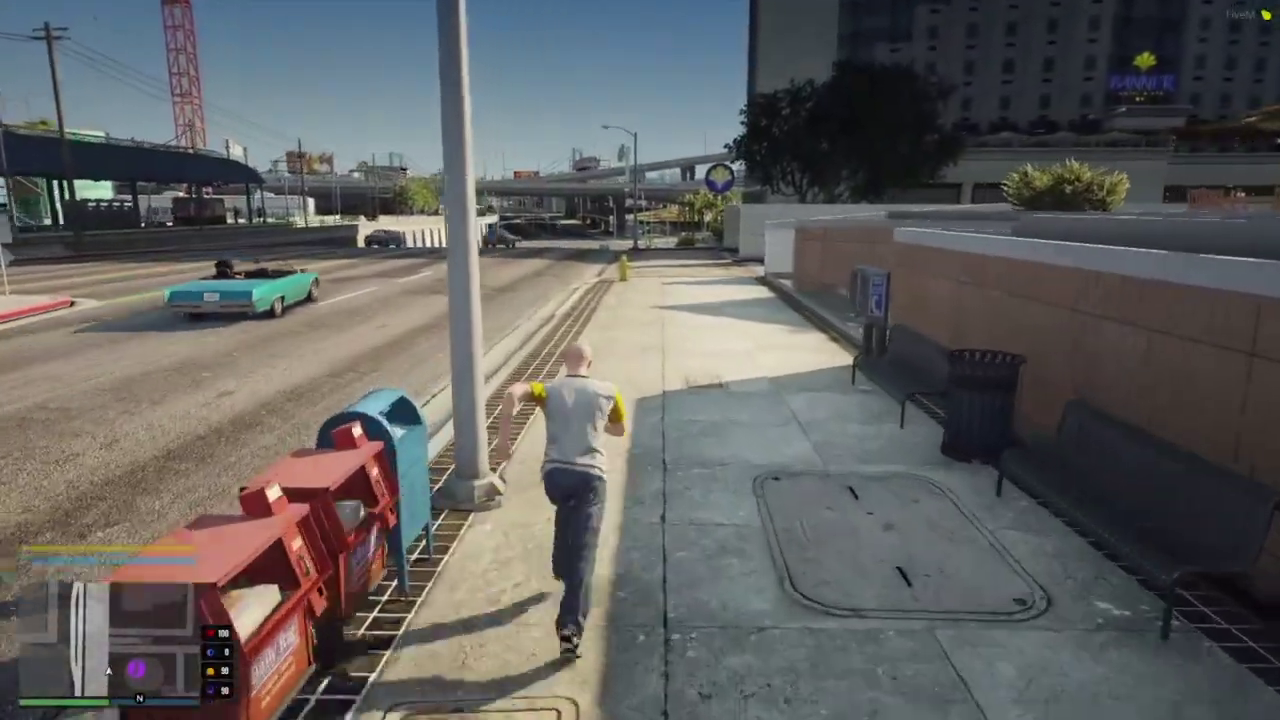